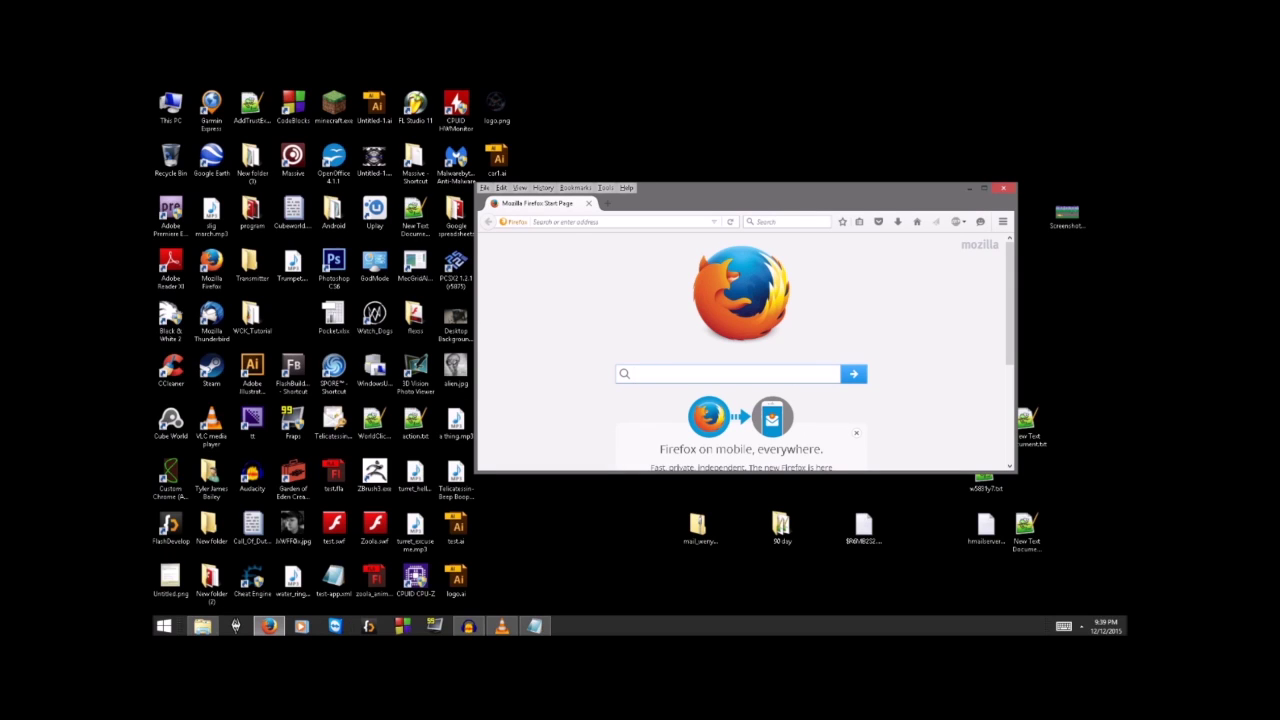
Step: Search Google for 'aneadmob adobe air git' and read the ANEAdMob GitHub repository's README
text(aneadmob)
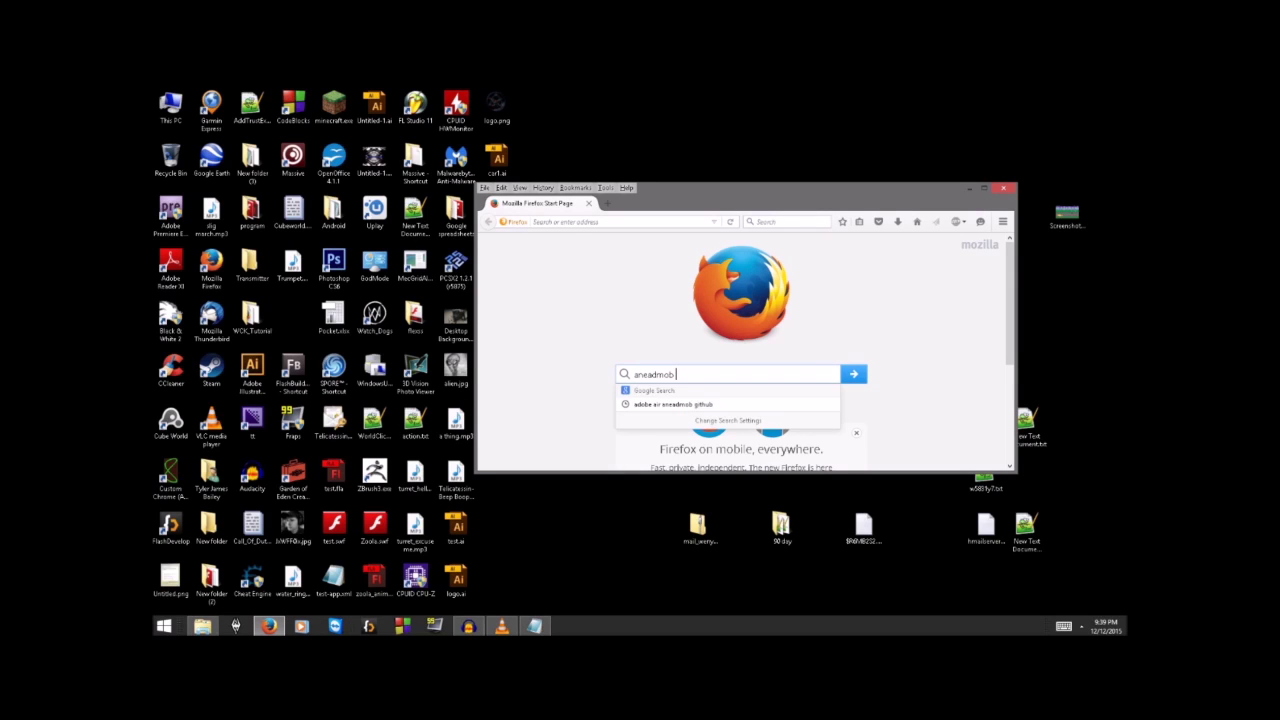
text( adobe air git)
key(Return)
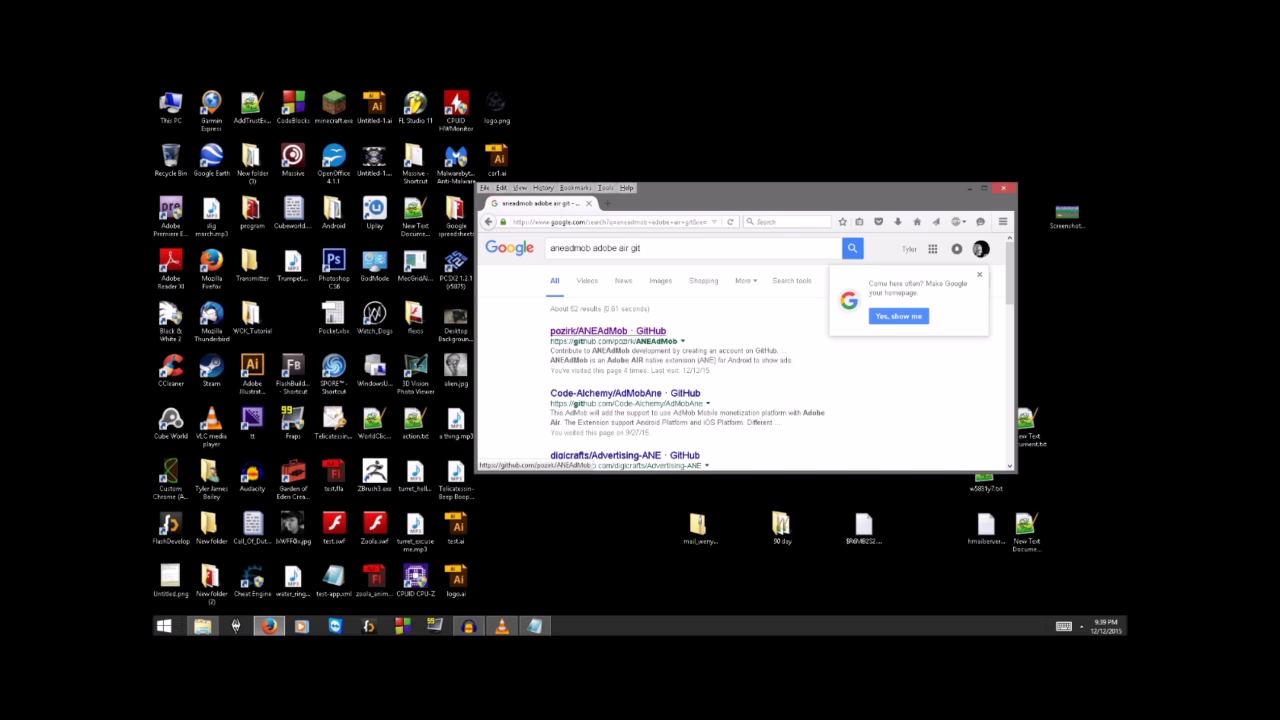
click(607, 330)
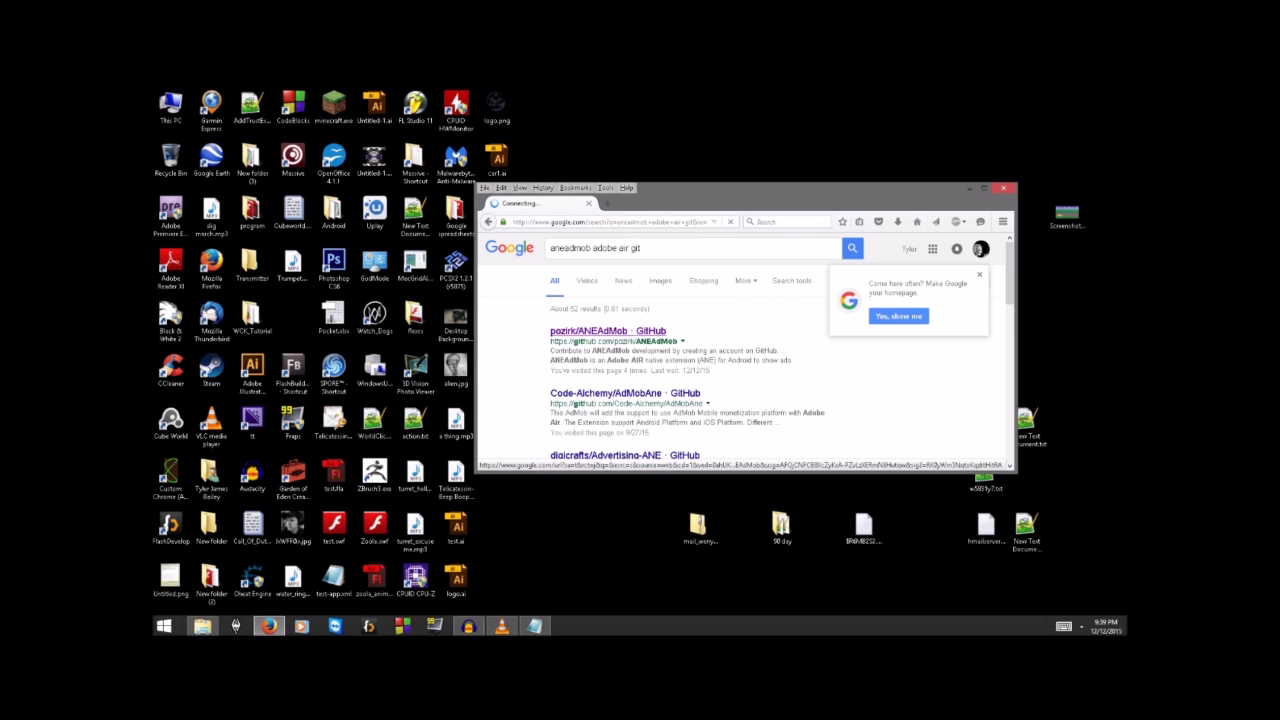
scroll(741, 347, down, 2)
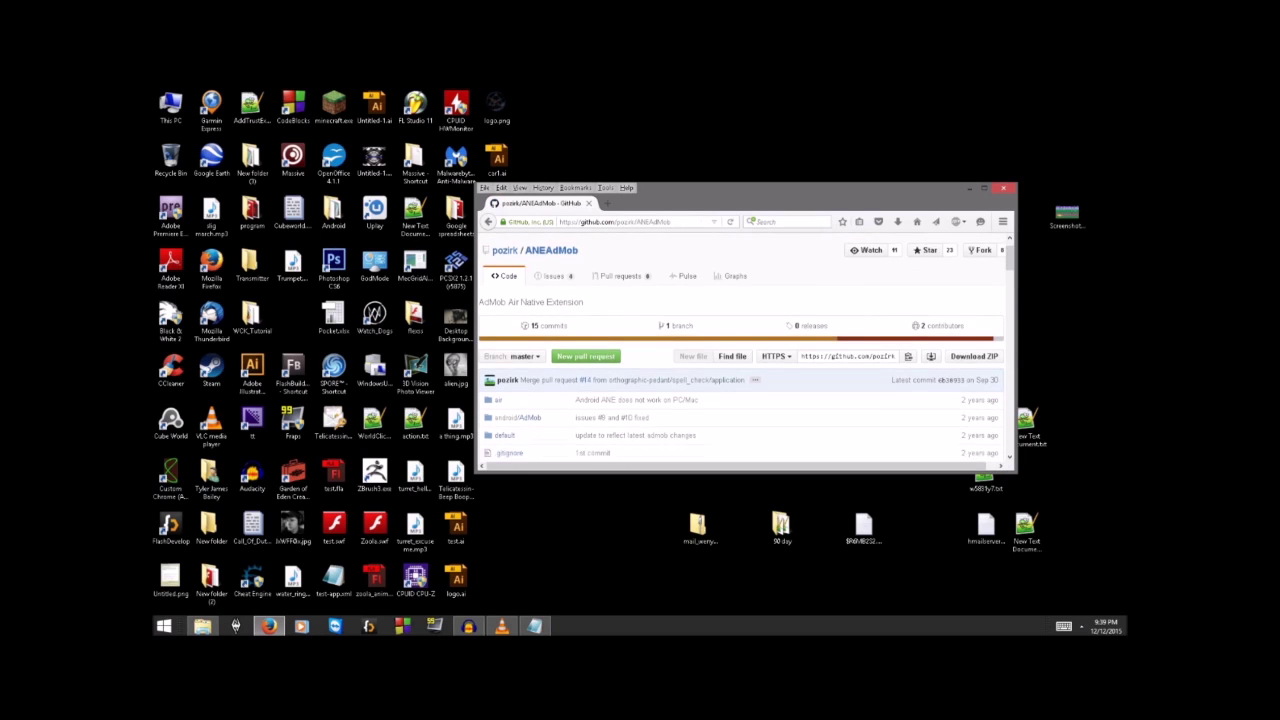
scroll(741, 347, up, 2)
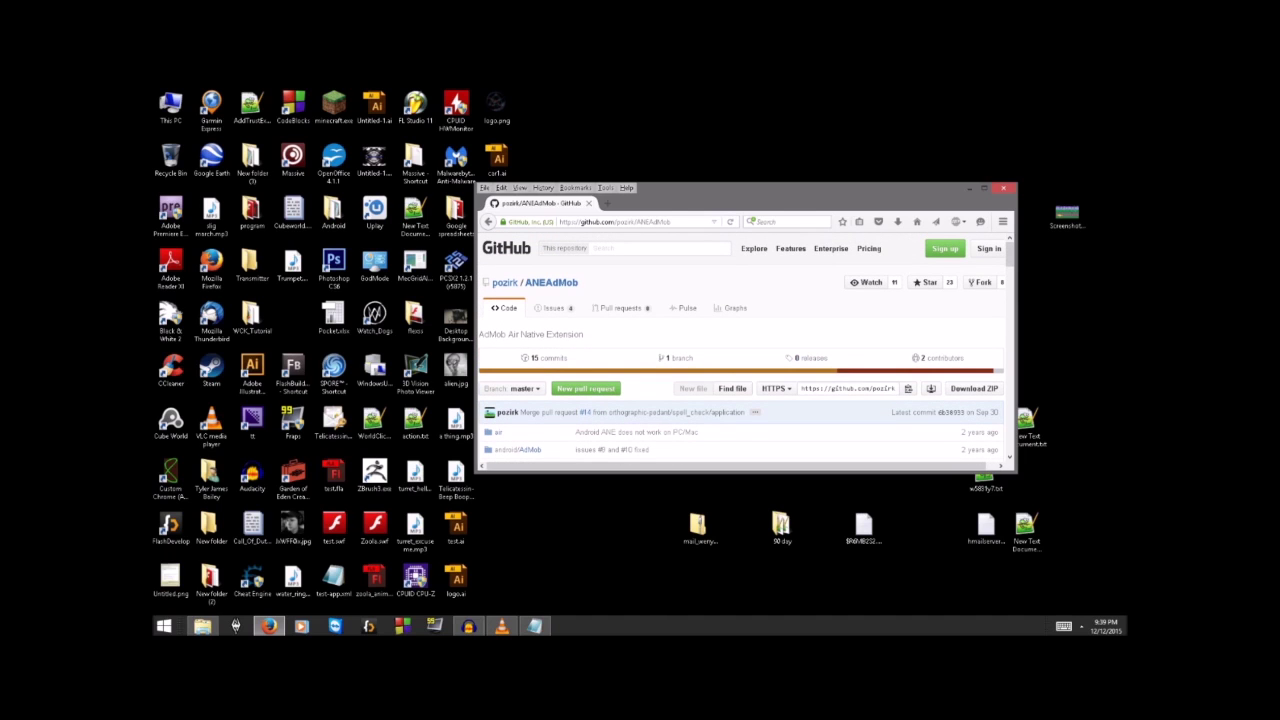
scroll(505, 282, down, 5)
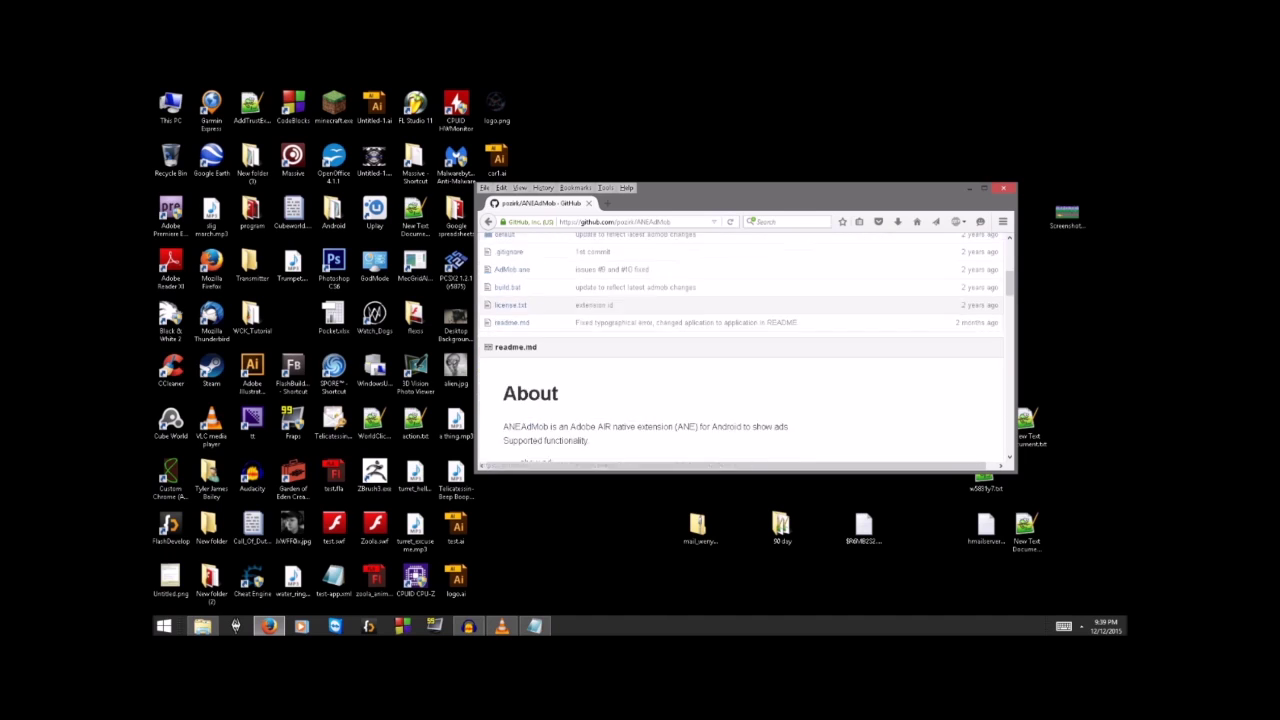
scroll(497, 330, down, 5)
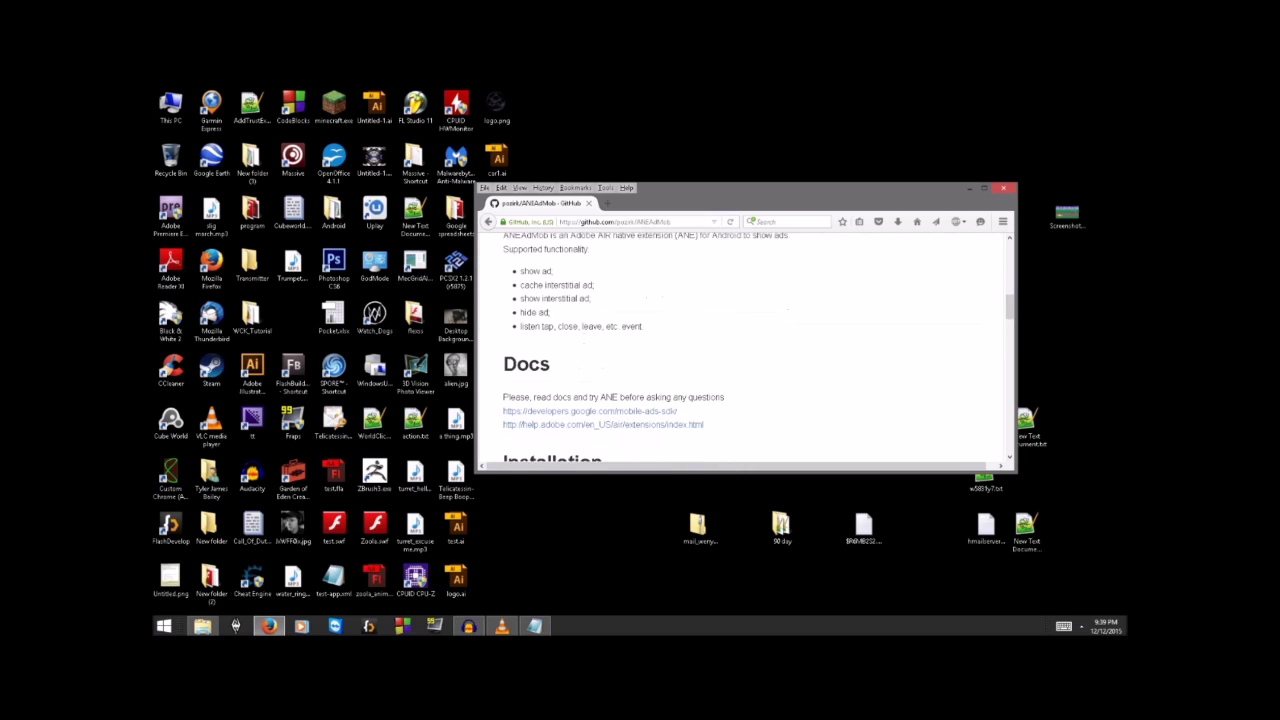
scroll(497, 338, up, 10)
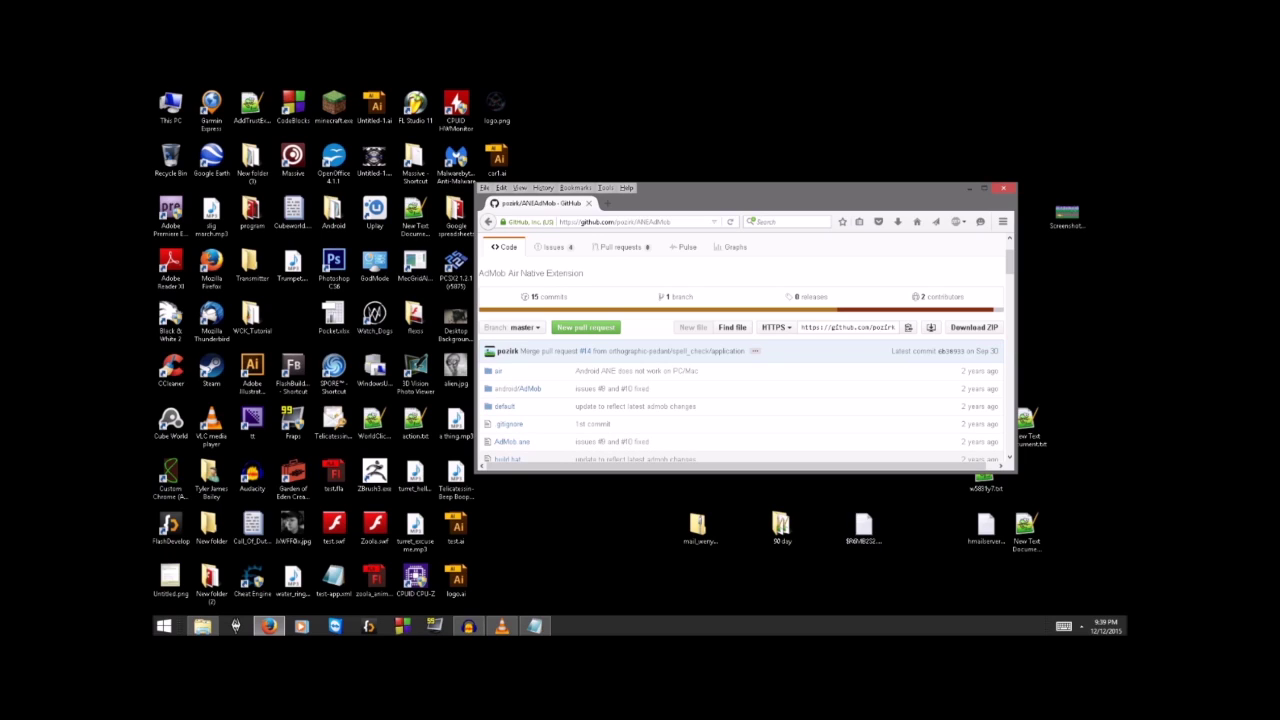
scroll(700, 400, down, 10)
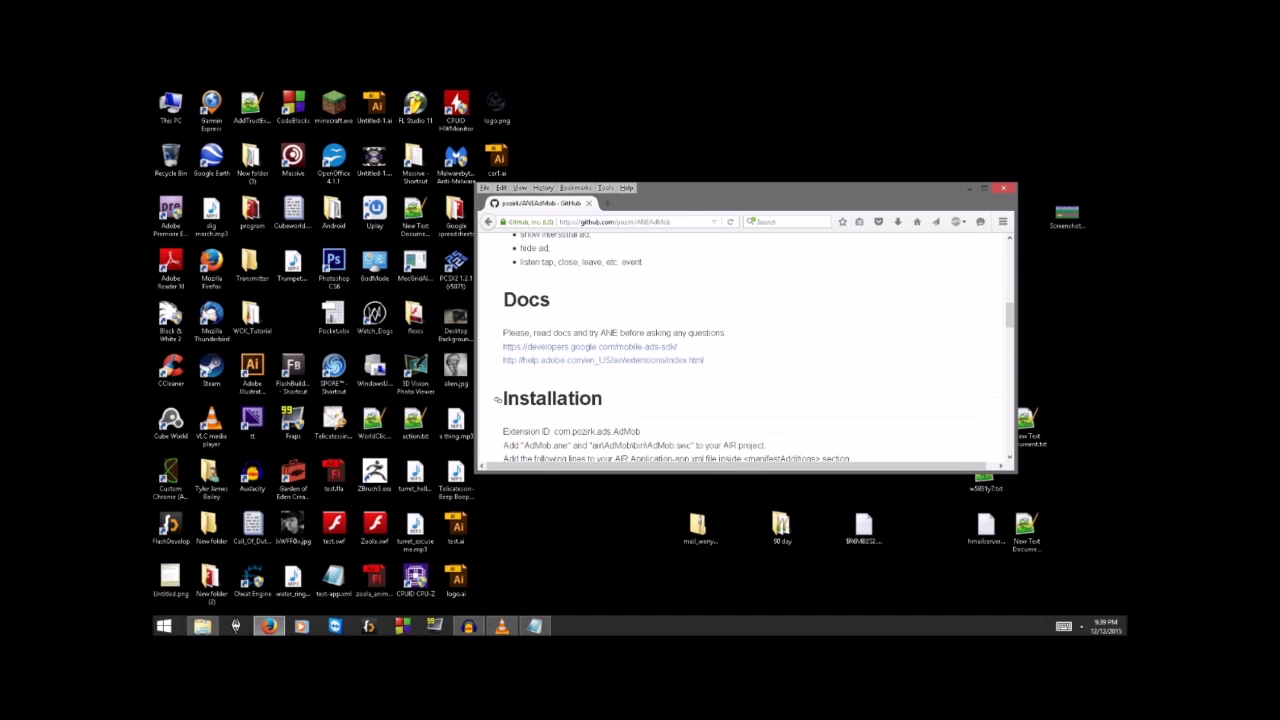
scroll(700, 400, up, 10)
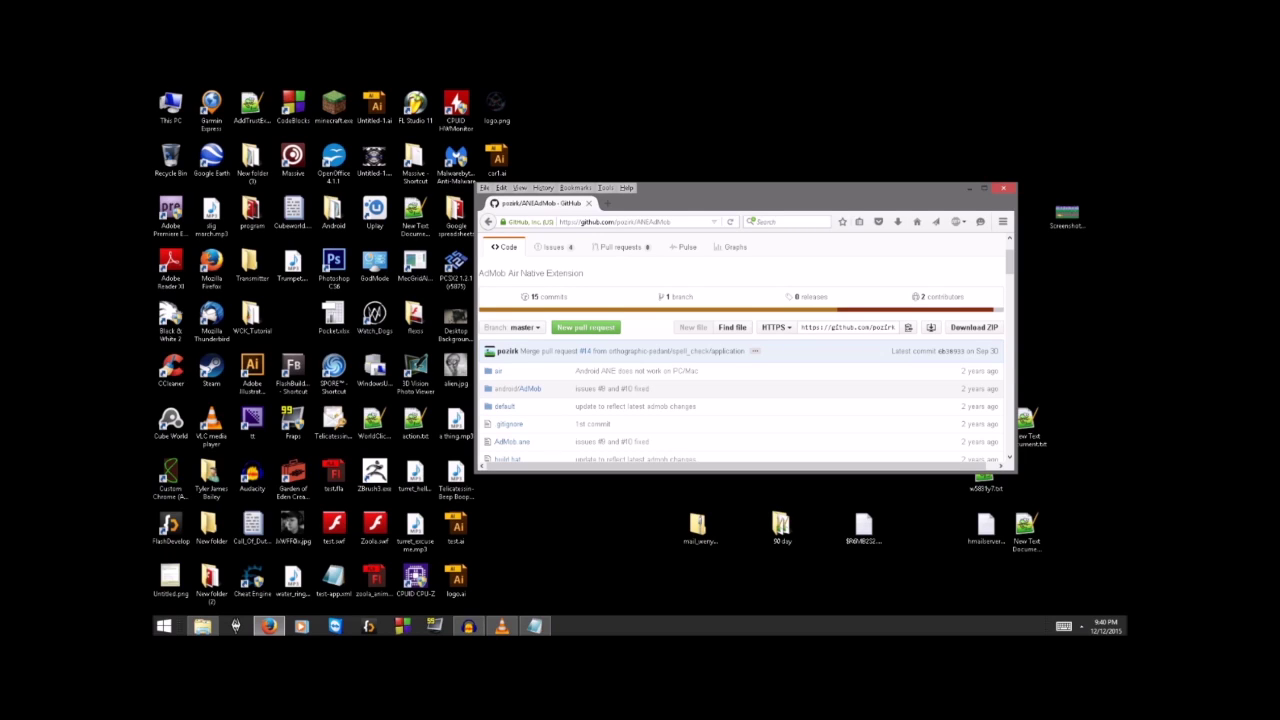
Step: Download the repository as ANEAdMob-master.zip and return to the file browser
click(974, 327)
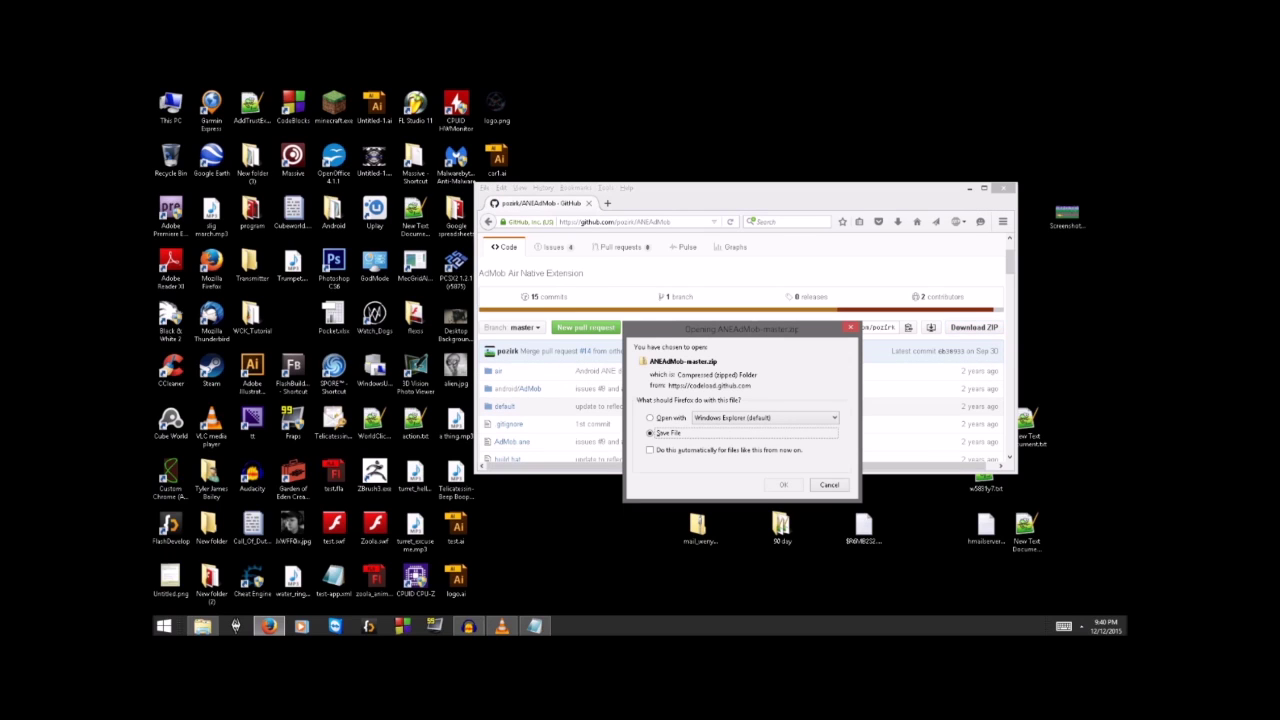
key(Return)
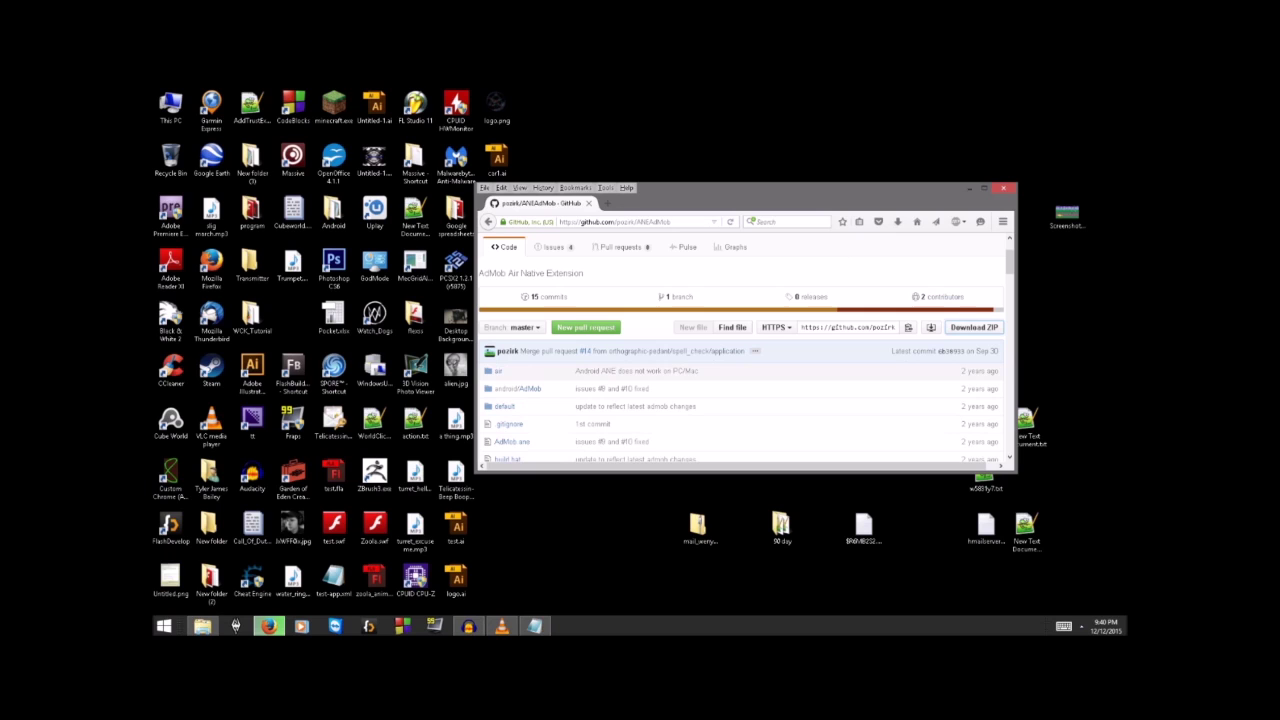
click(202, 626)
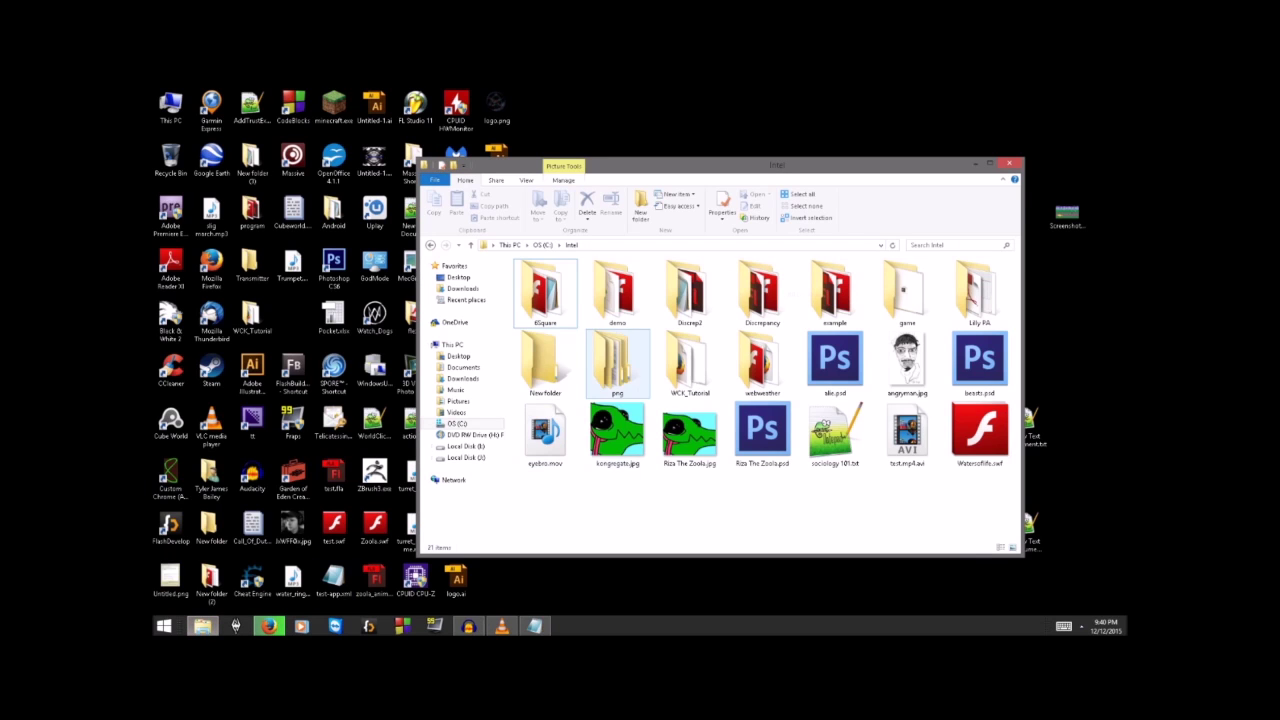
Step: Open C:\backup\Android - Copy to check the ANEAdMob-master folder, then close Firefox
key(alt+Up)
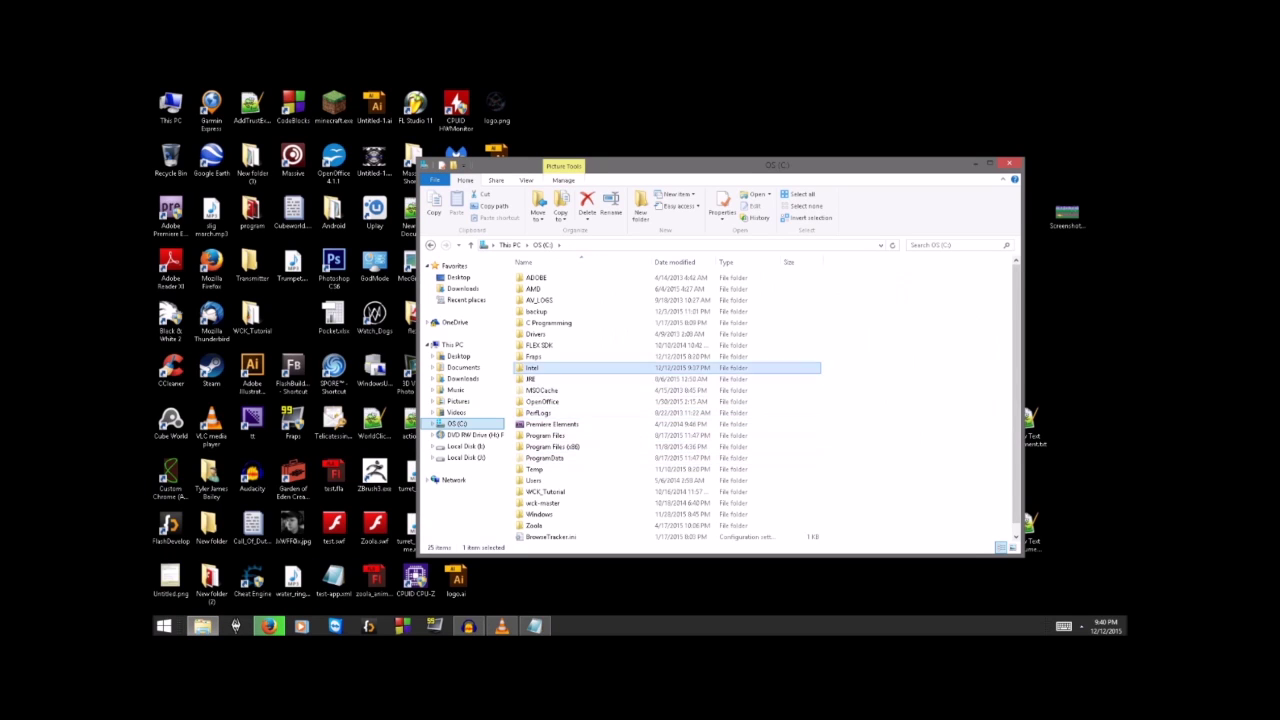
double_click(537, 312)
drag(730, 178, 982, 234)
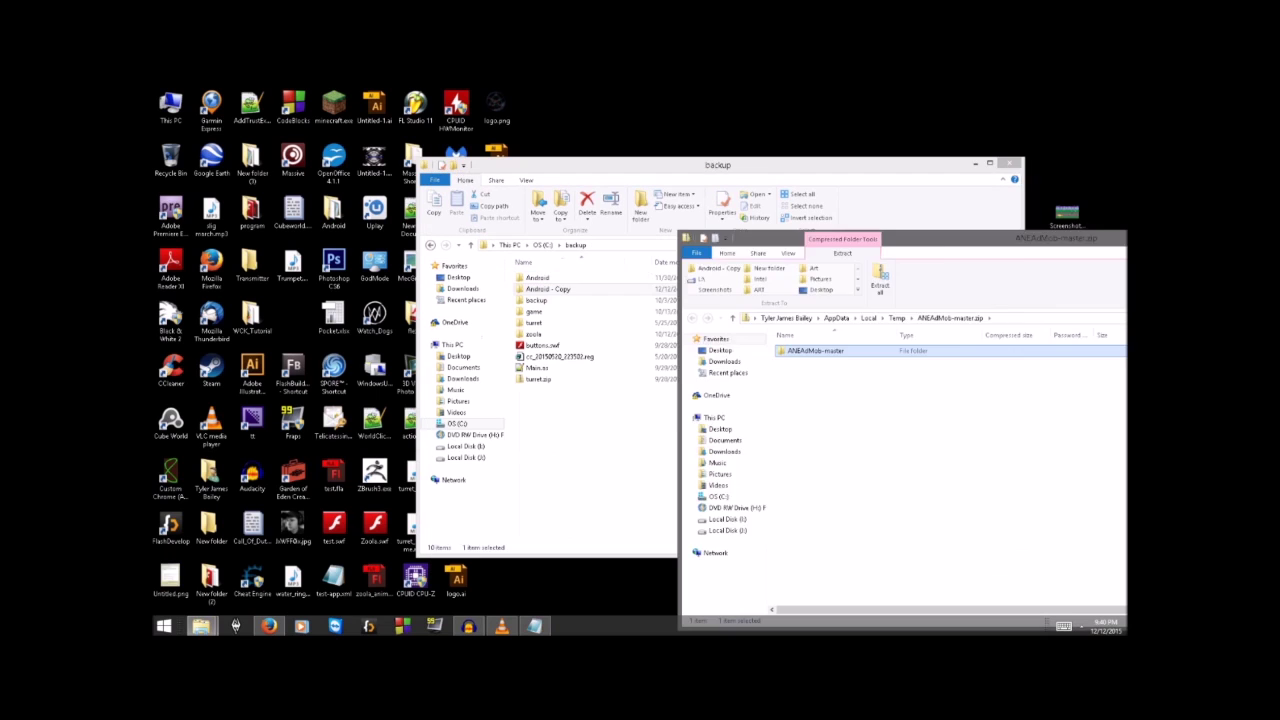
click(548, 289)
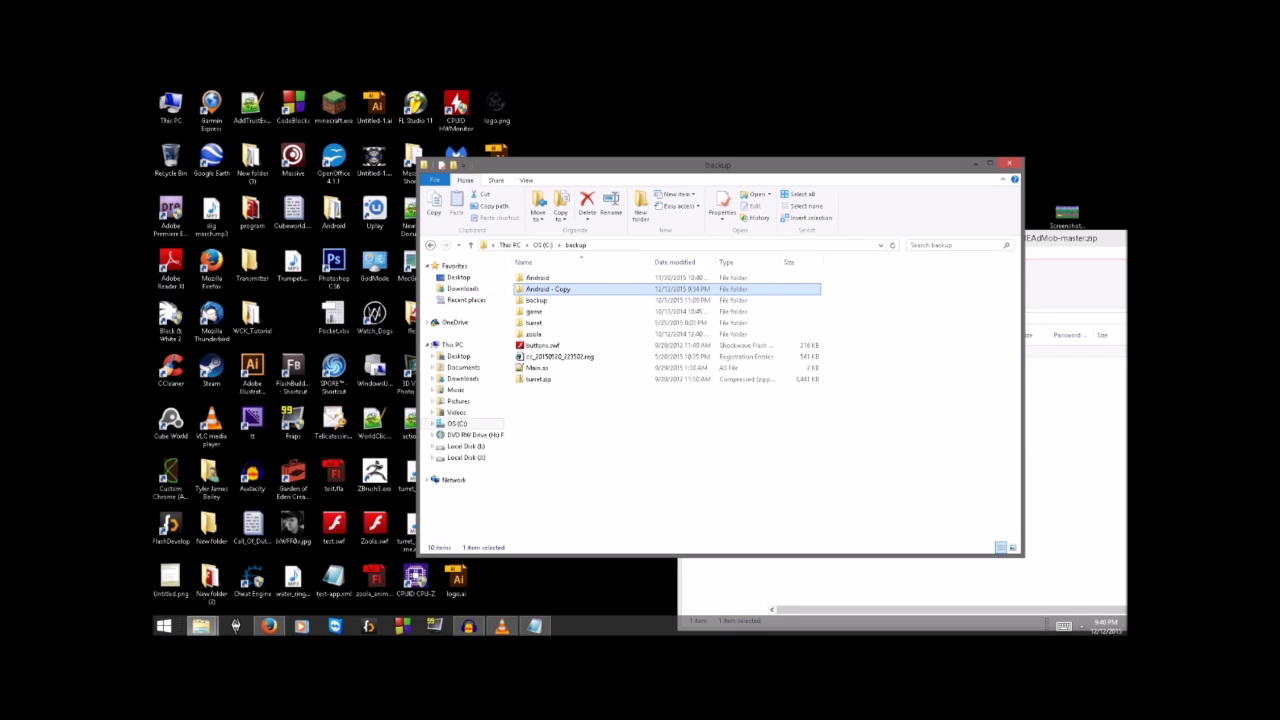
double_click(548, 289)
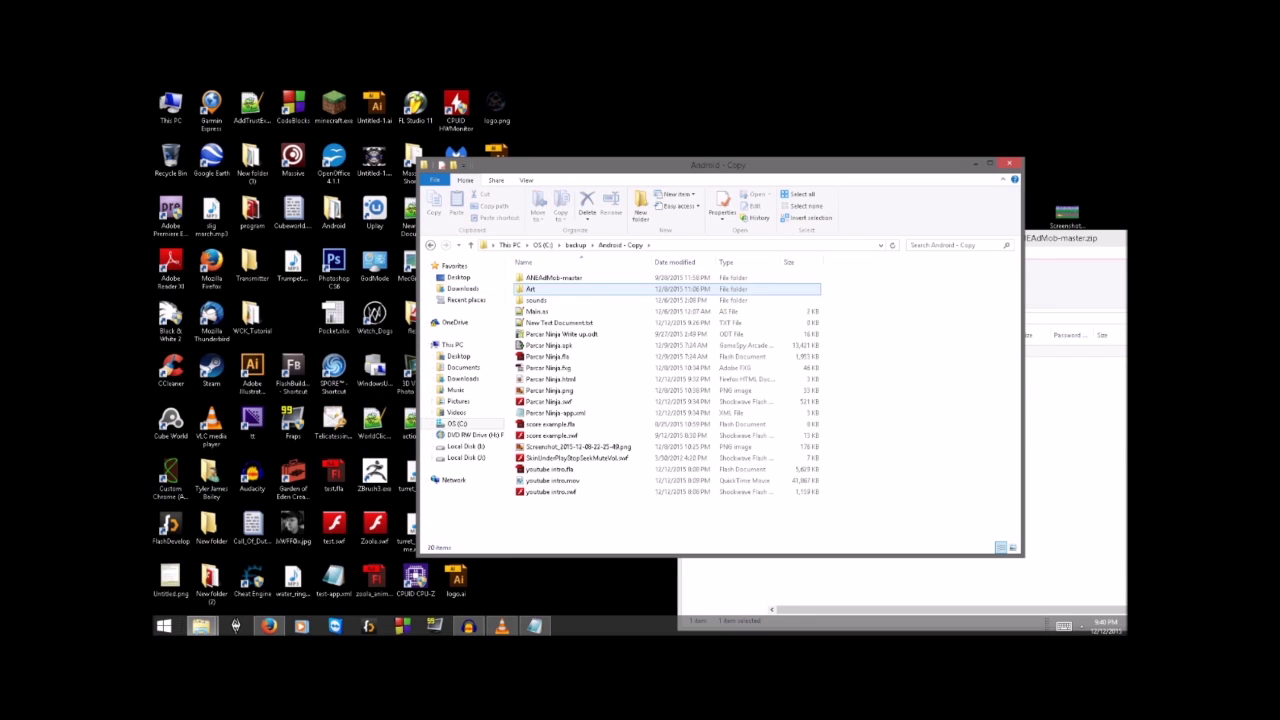
key(alt+Tab)
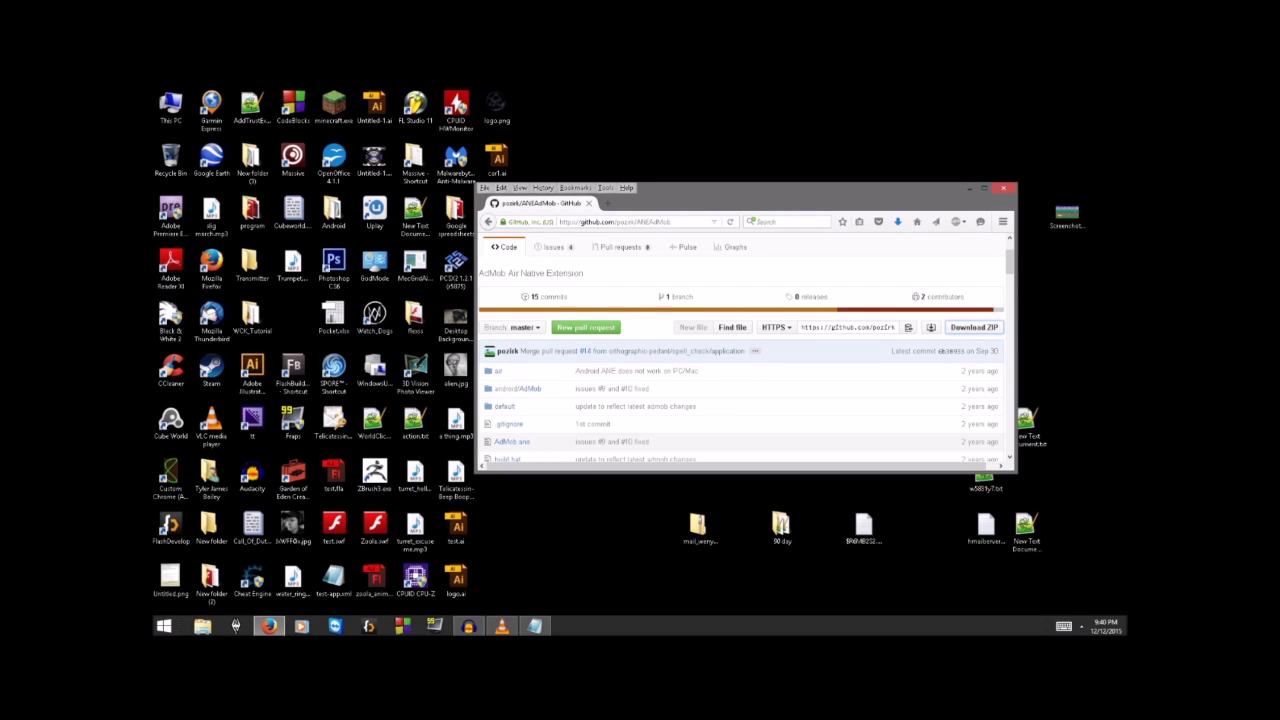
click(1004, 188)
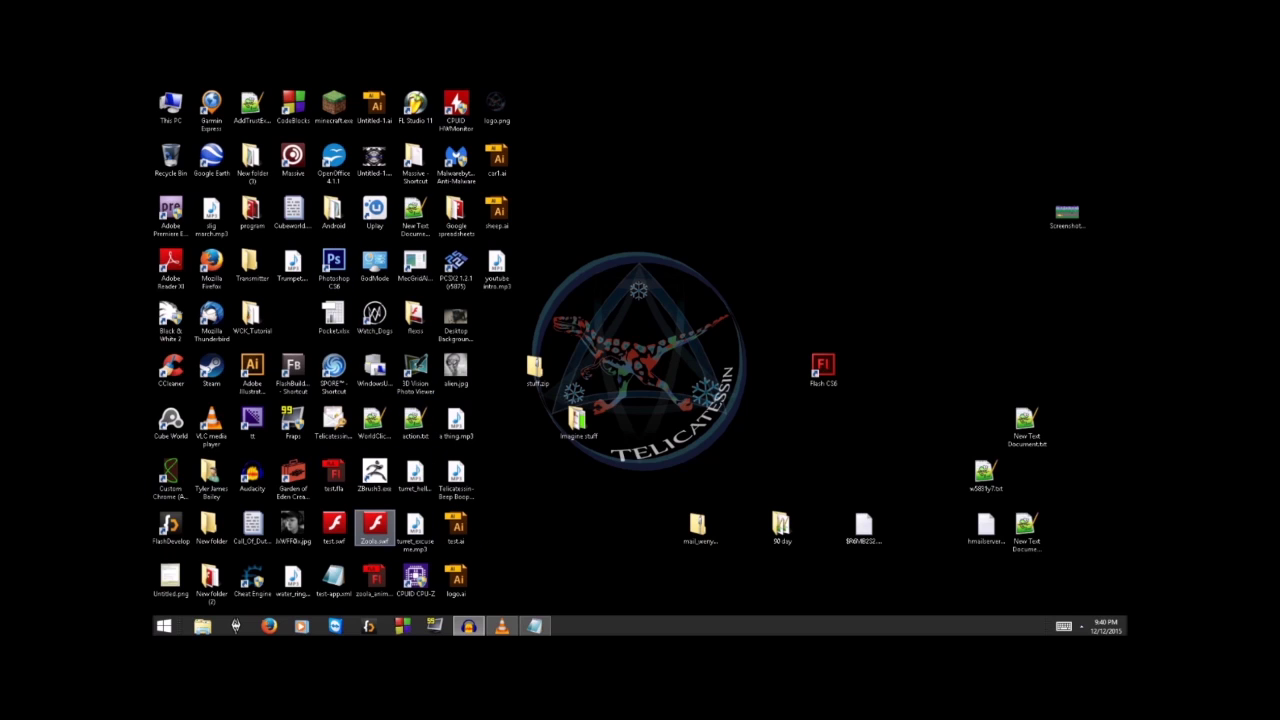
Step: Launch Flash Professional CS6 and create a new AIR for Android document
double_click(375, 527)
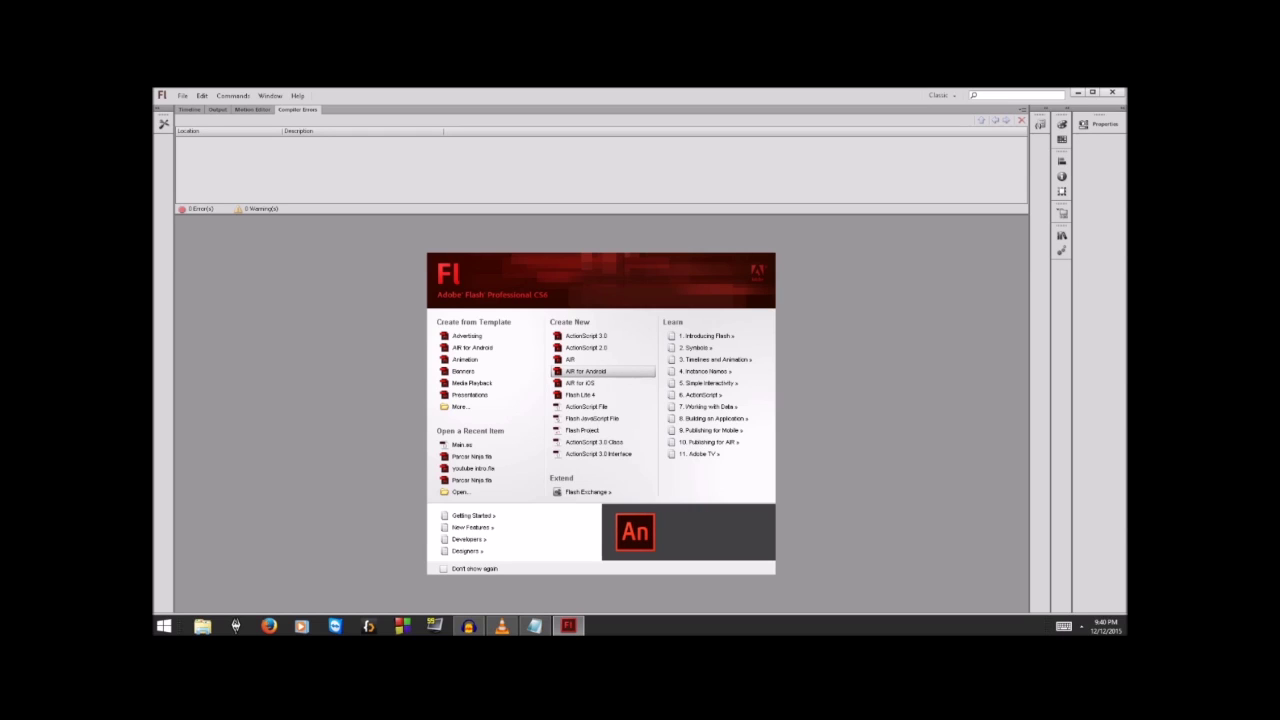
click(585, 371)
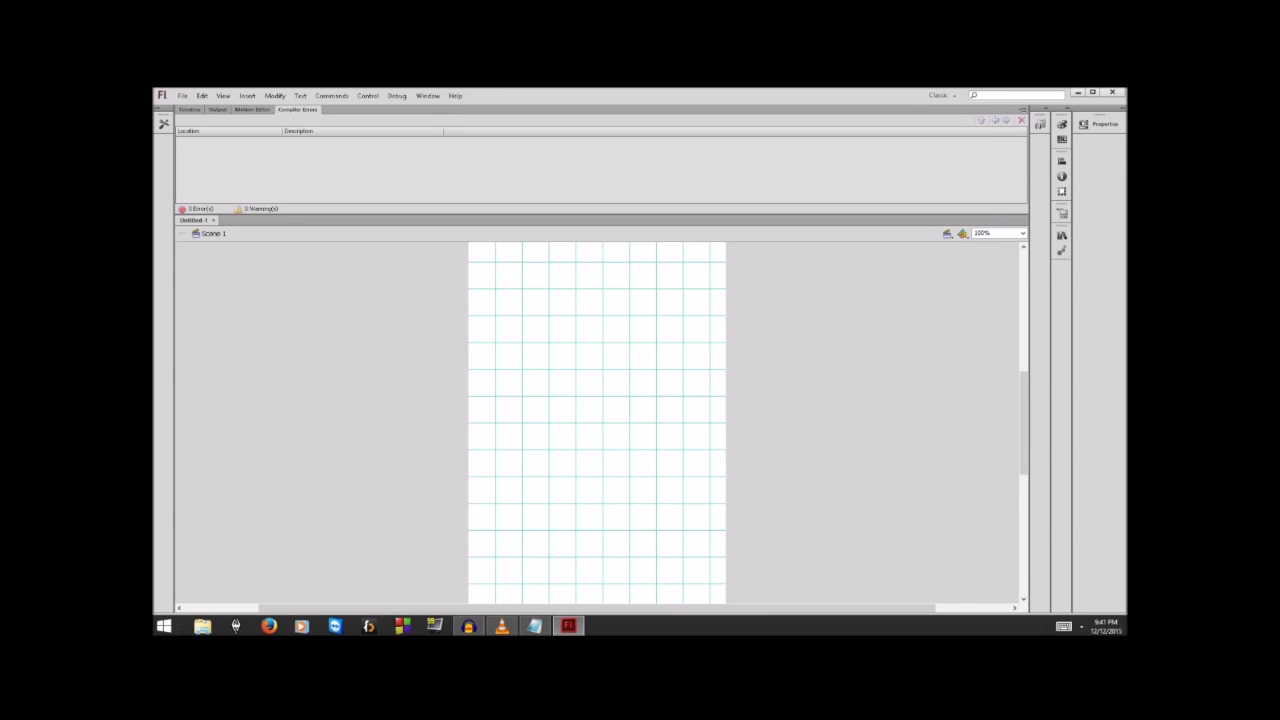
scroll(597, 422, down, 2)
scroll(597, 422, up, 1)
scroll(597, 422, down, 1)
scroll(597, 422, up, 1)
Step: Open a file browser on the C: drive and select the backup folder
click(202, 626)
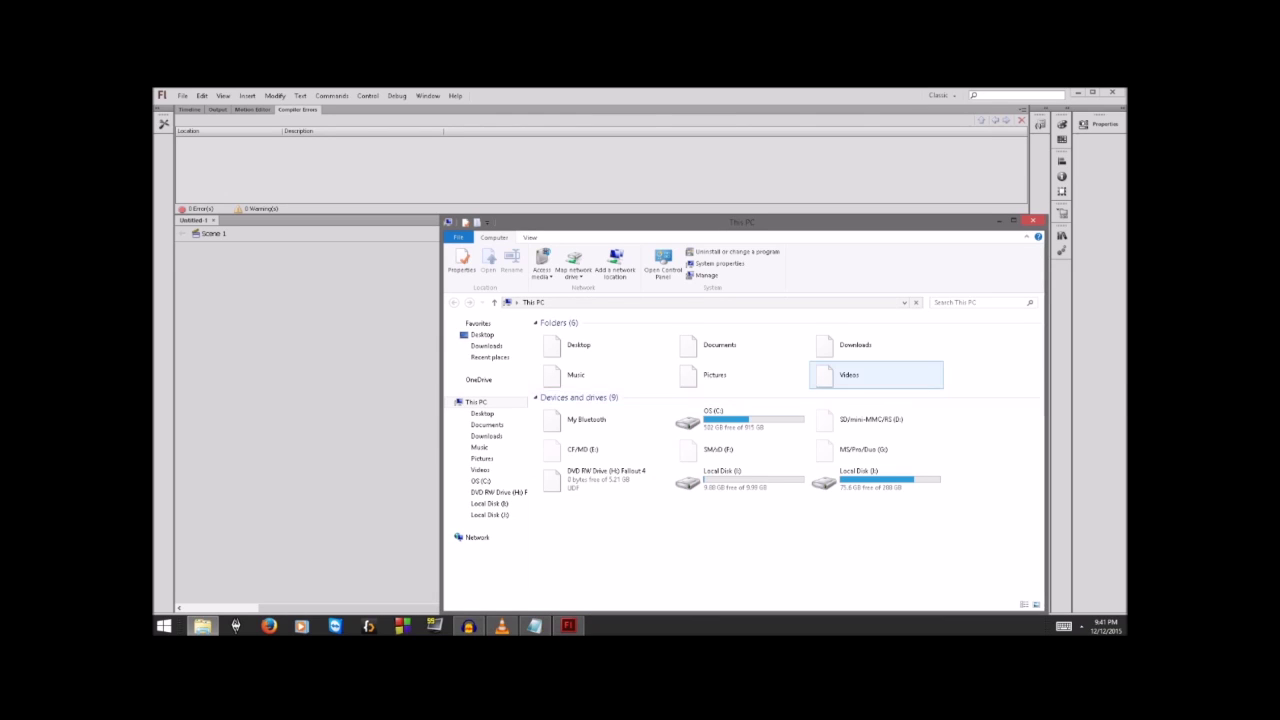
double_click(718, 418)
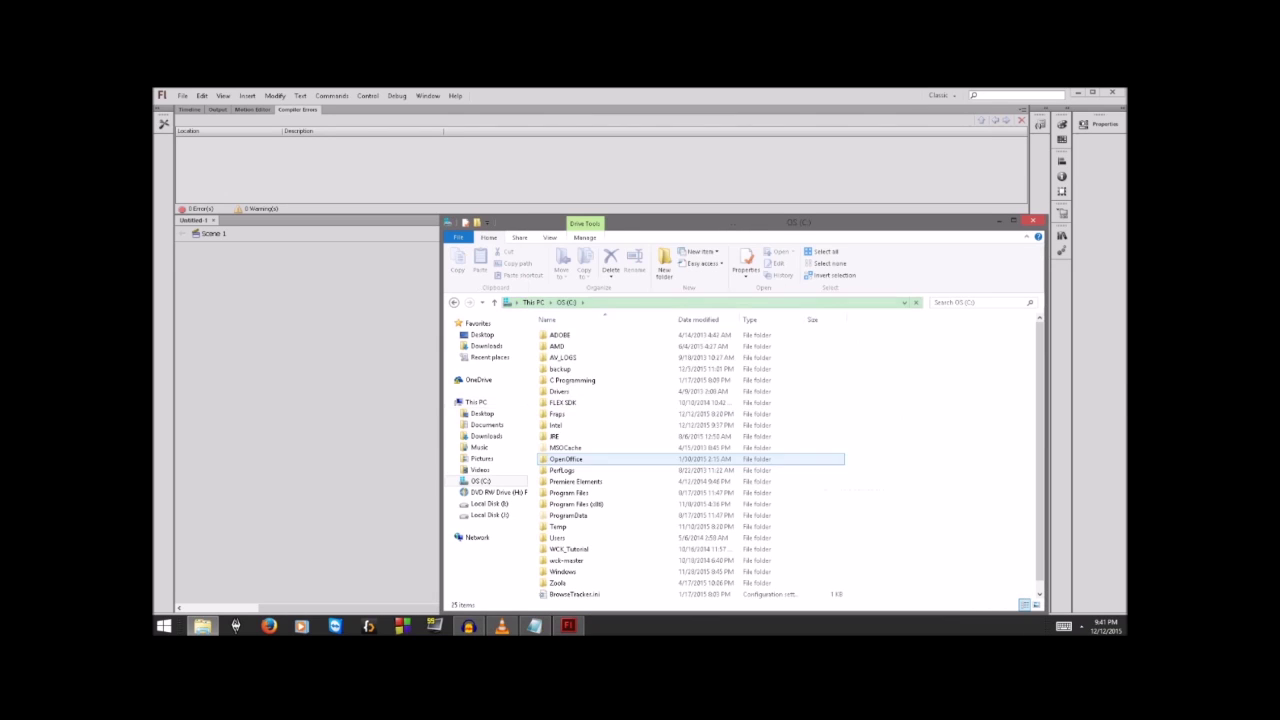
key(Up)
key(Up)
key(Up)
key(Down)
key(Down)
key(Up)
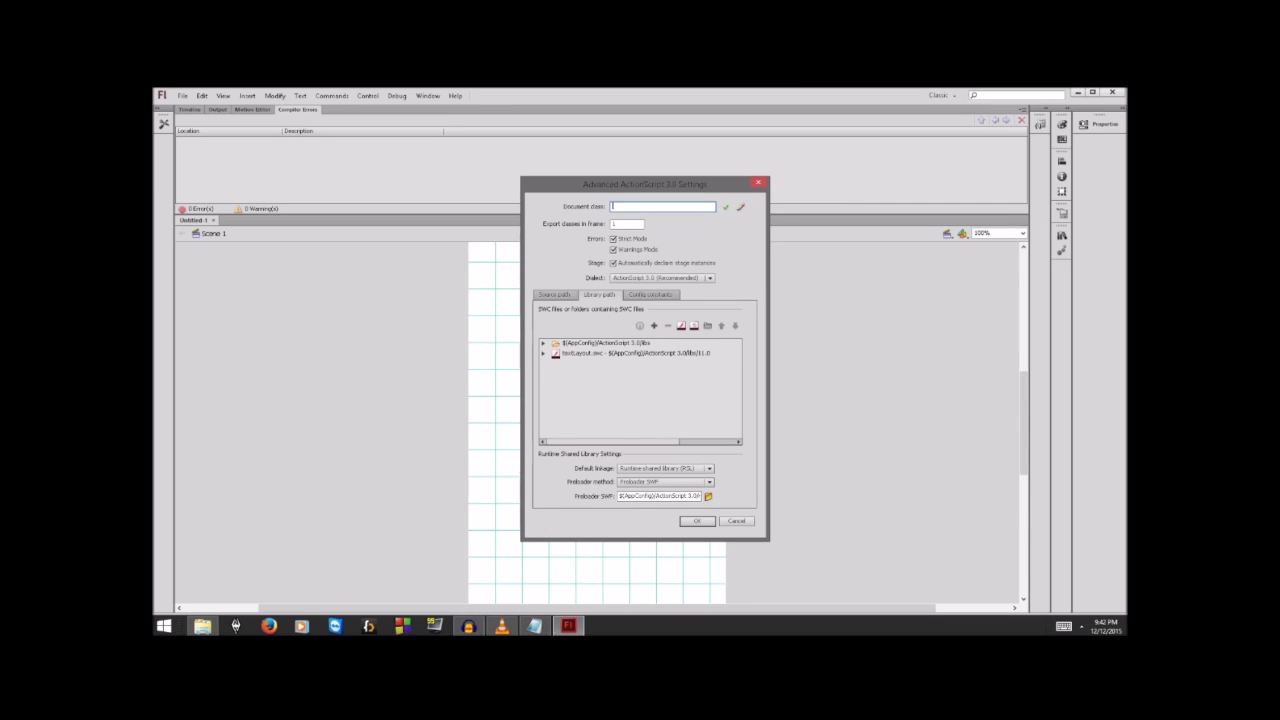
Step: Add AdMob.swc from ANEAdMob-master\air\AdMob\bin to the document's library path
drag(640, 184, 830, 222)
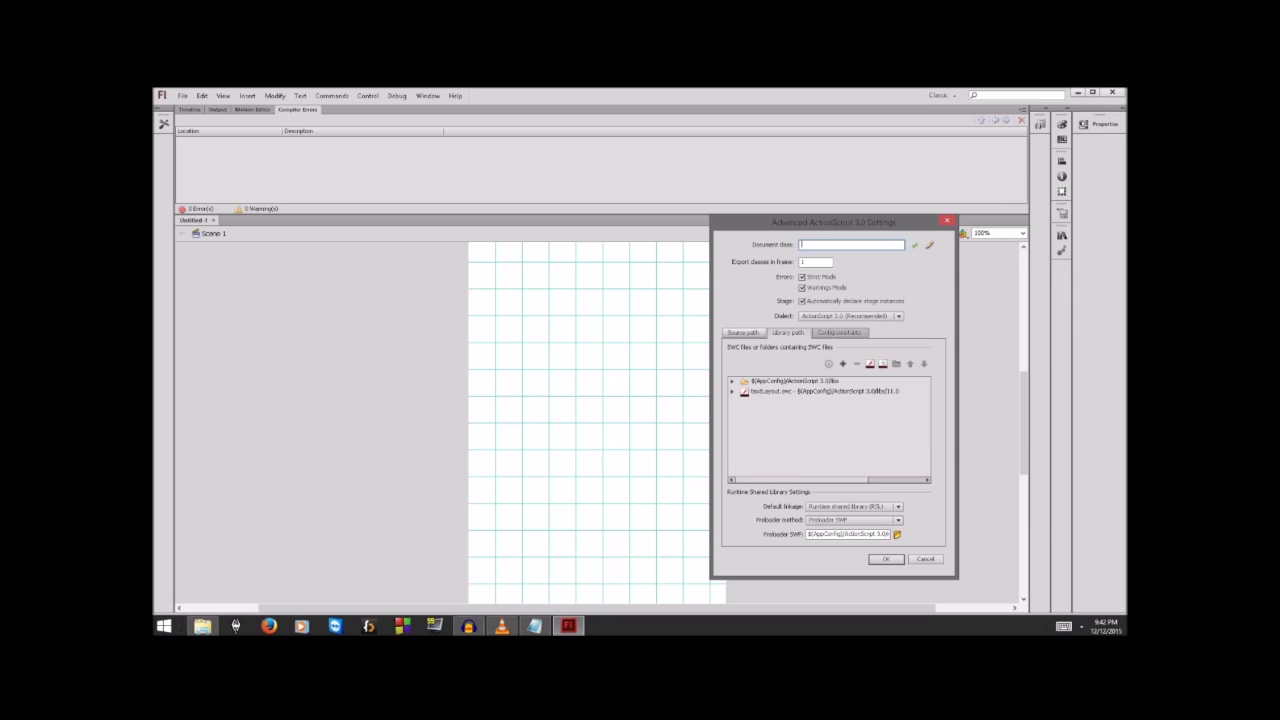
click(743, 333)
click(788, 333)
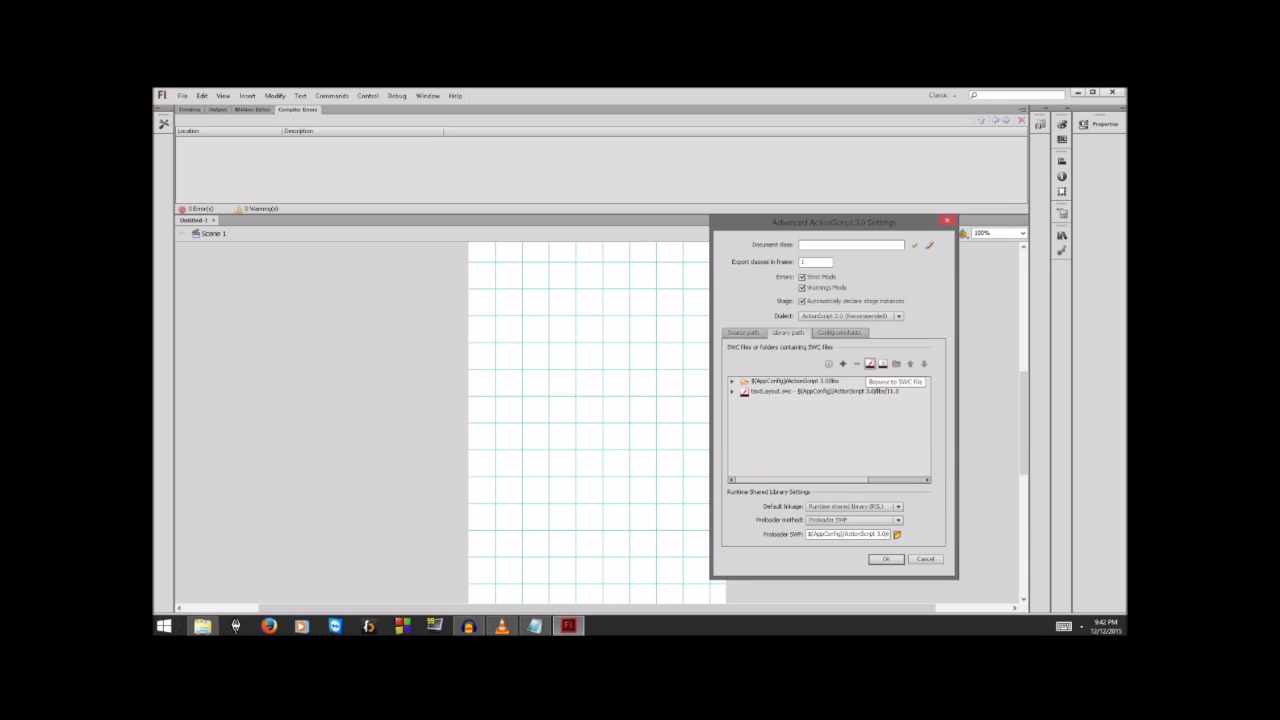
click(869, 363)
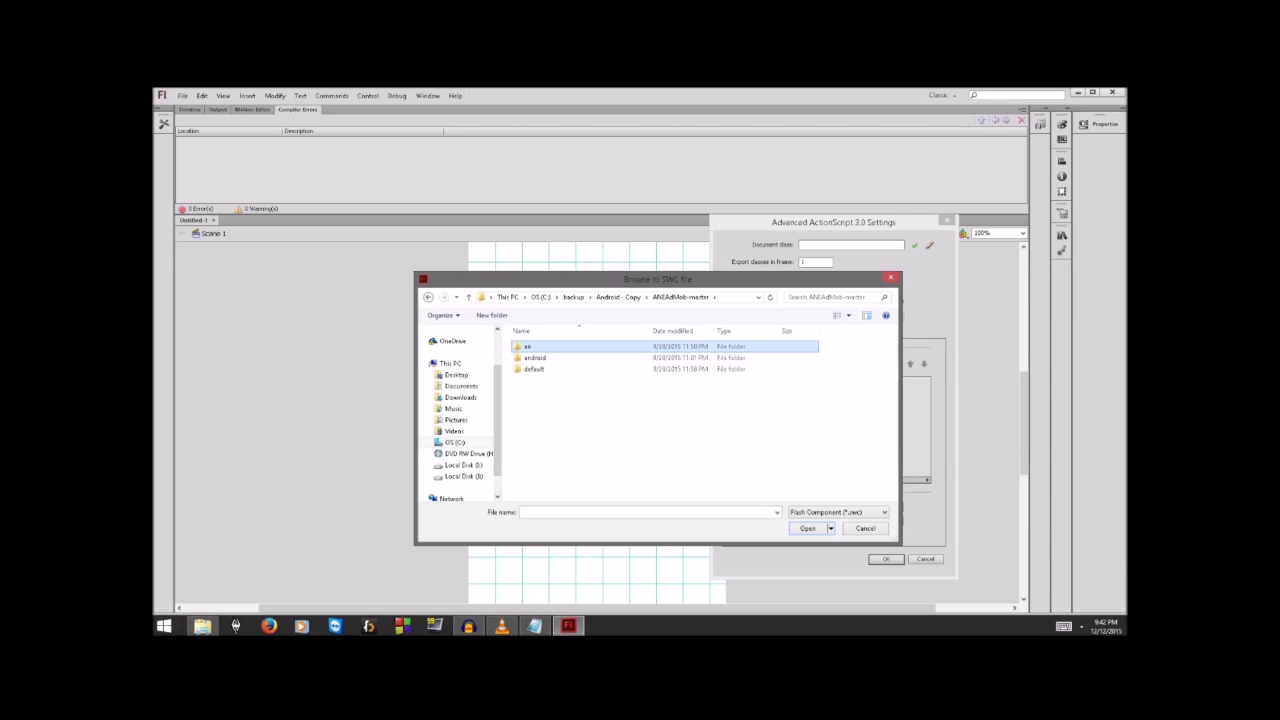
key(Return)
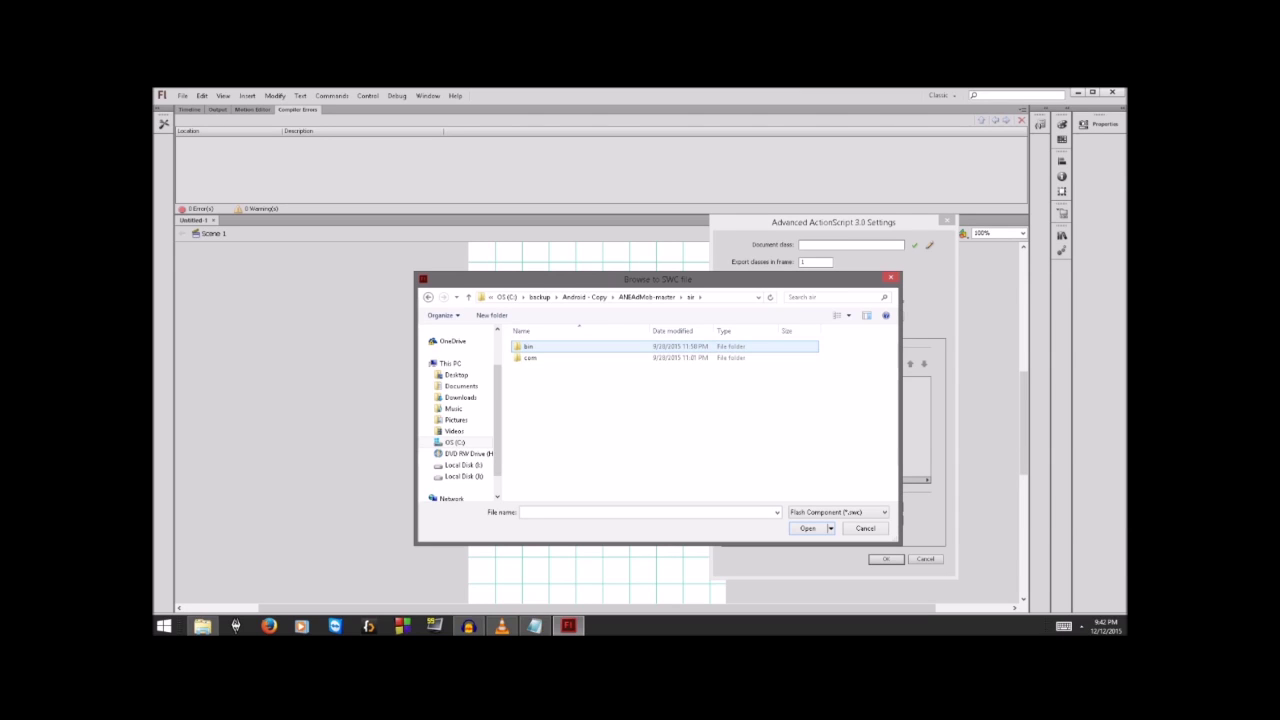
key(Return)
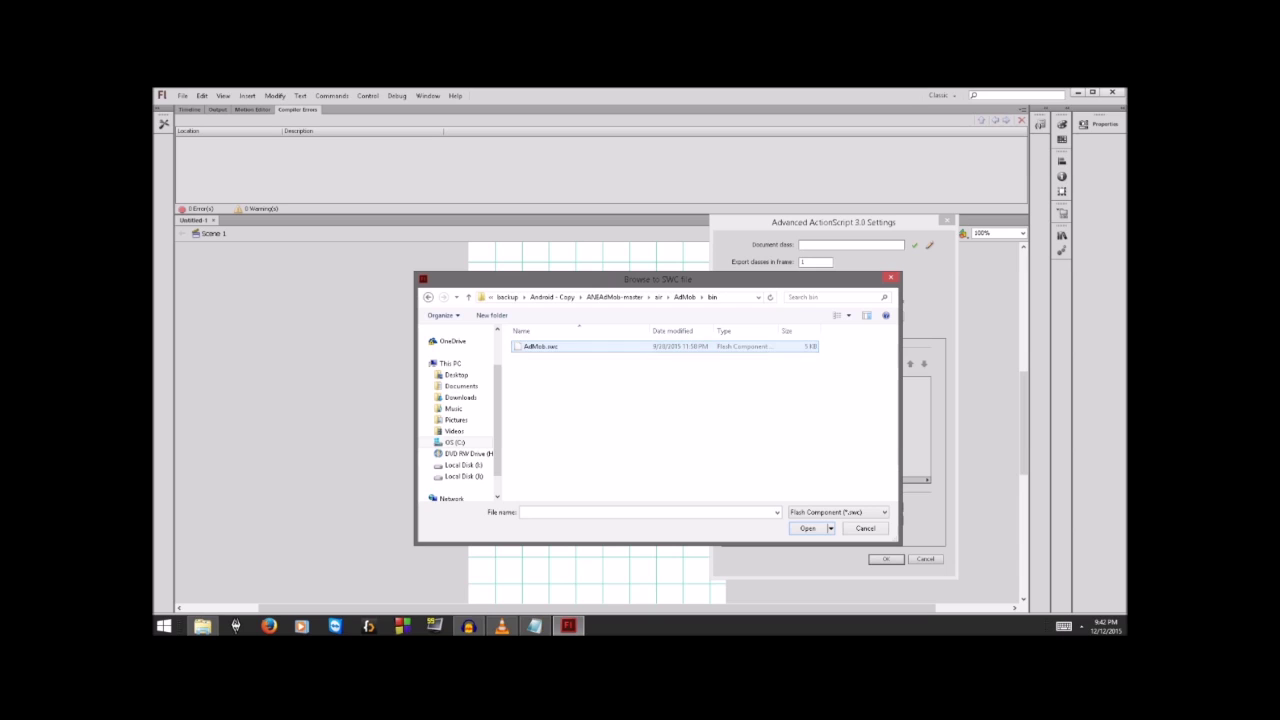
key(Return)
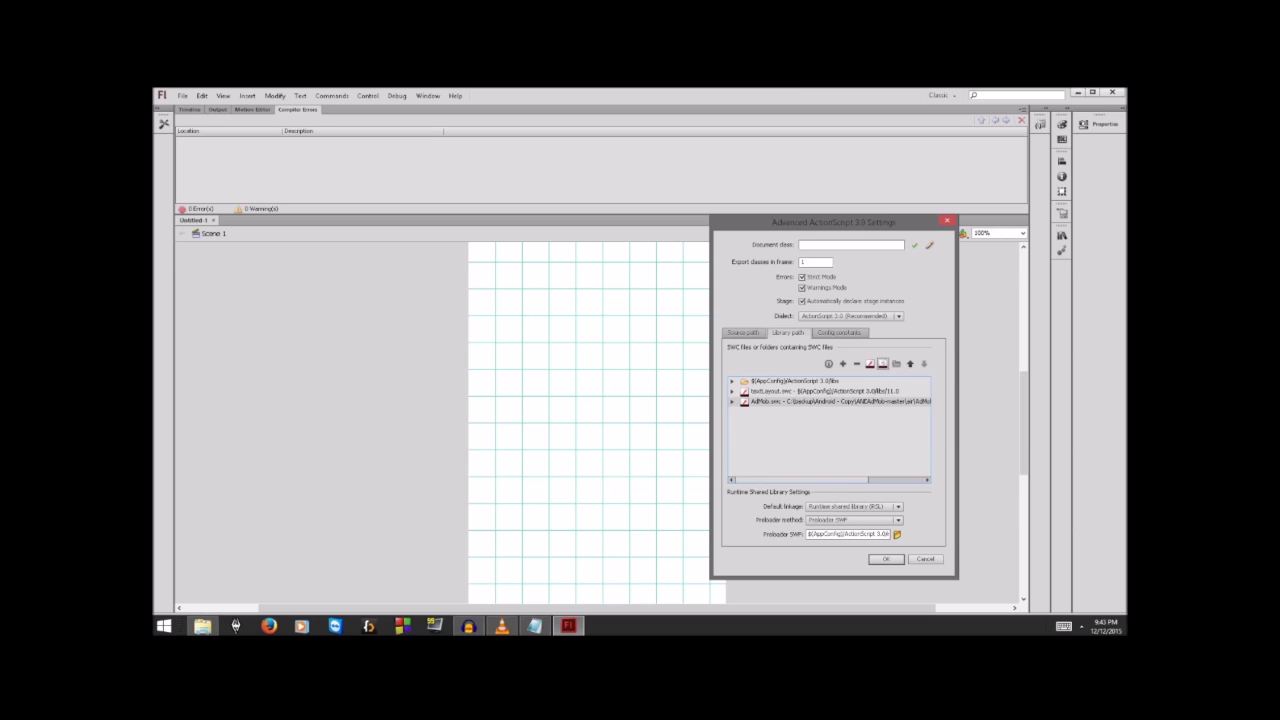
Step: Add the AdMob.ane native extension from ANEAdMob-master to the library path below AdMob.swc
click(883, 363)
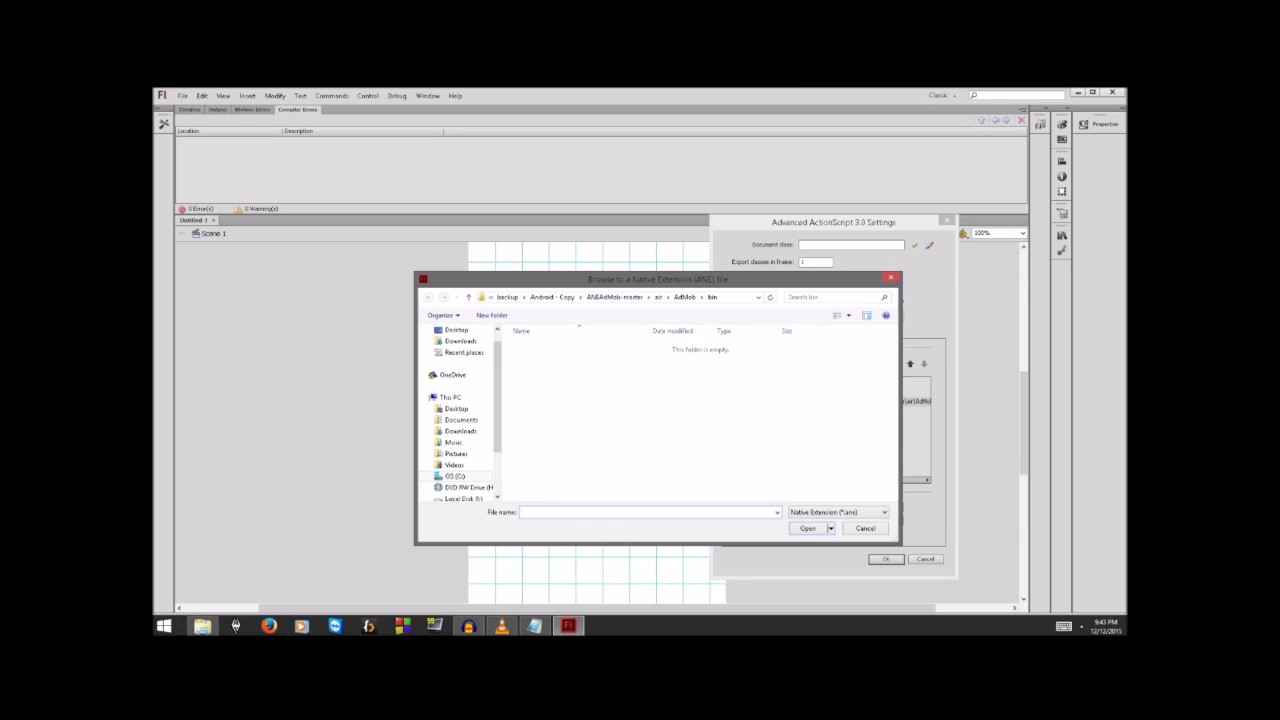
click(614, 297)
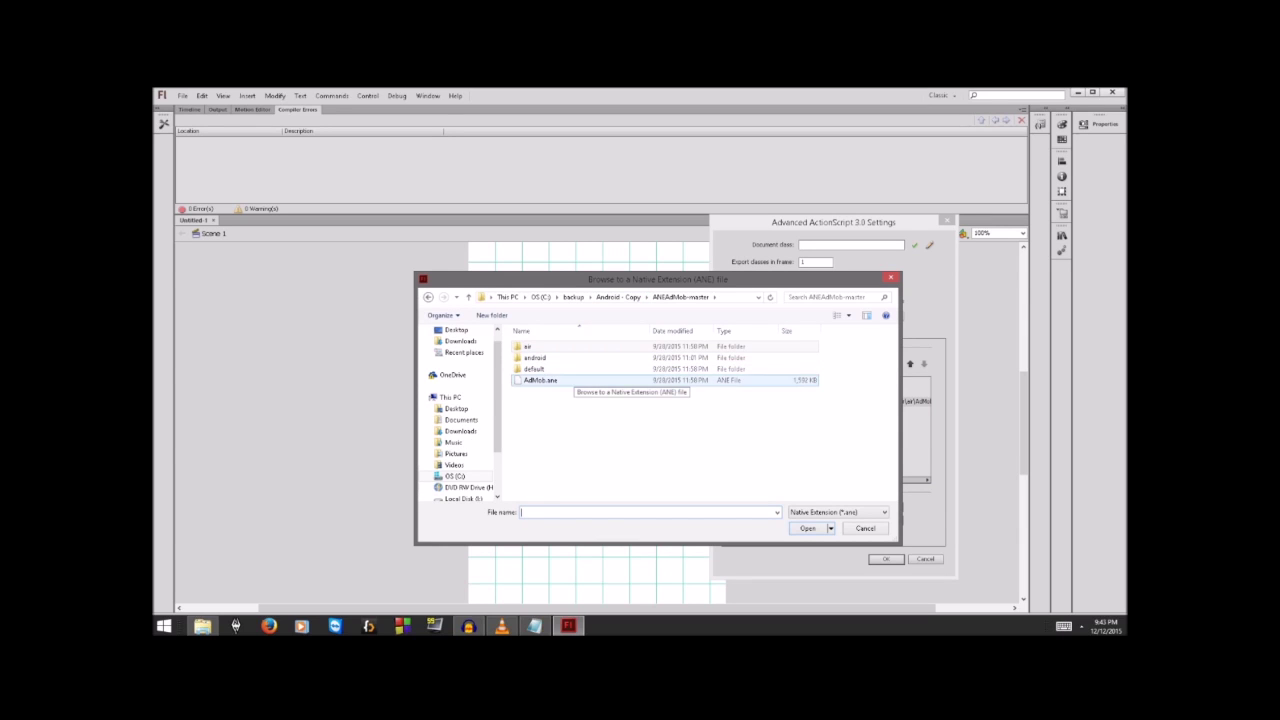
key(alt+Up)
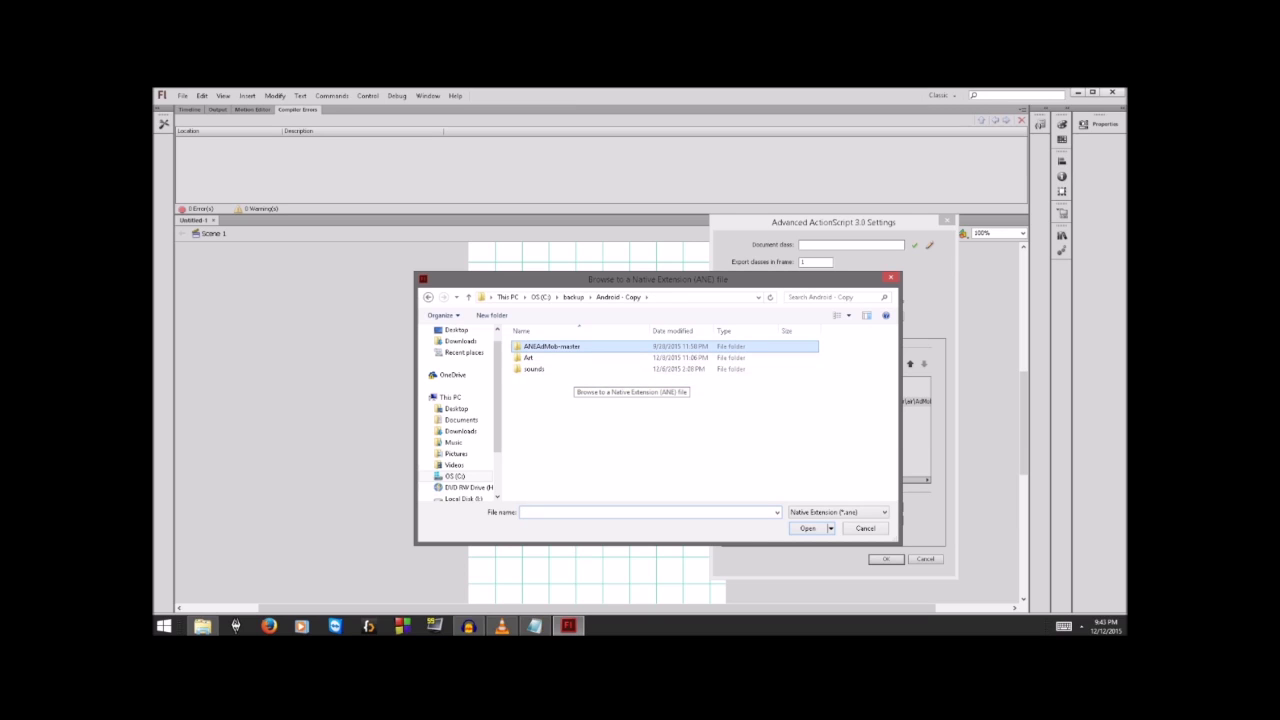
key(Return)
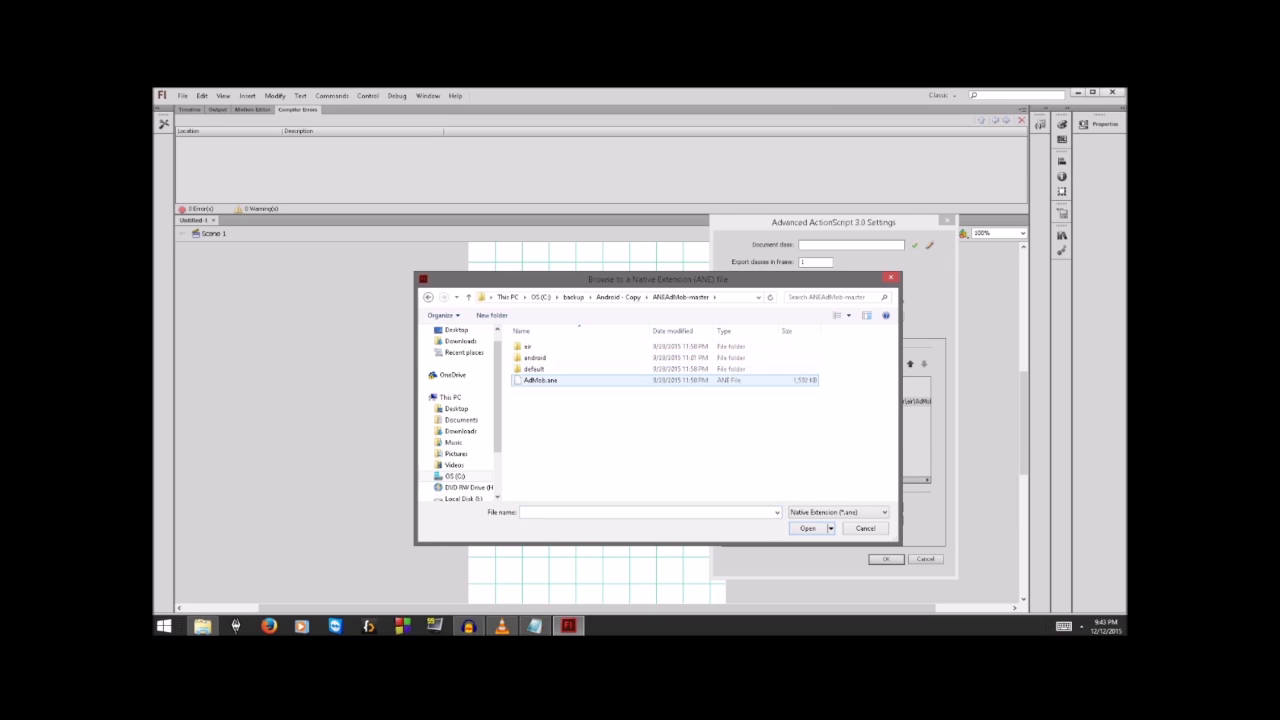
key(Escape)
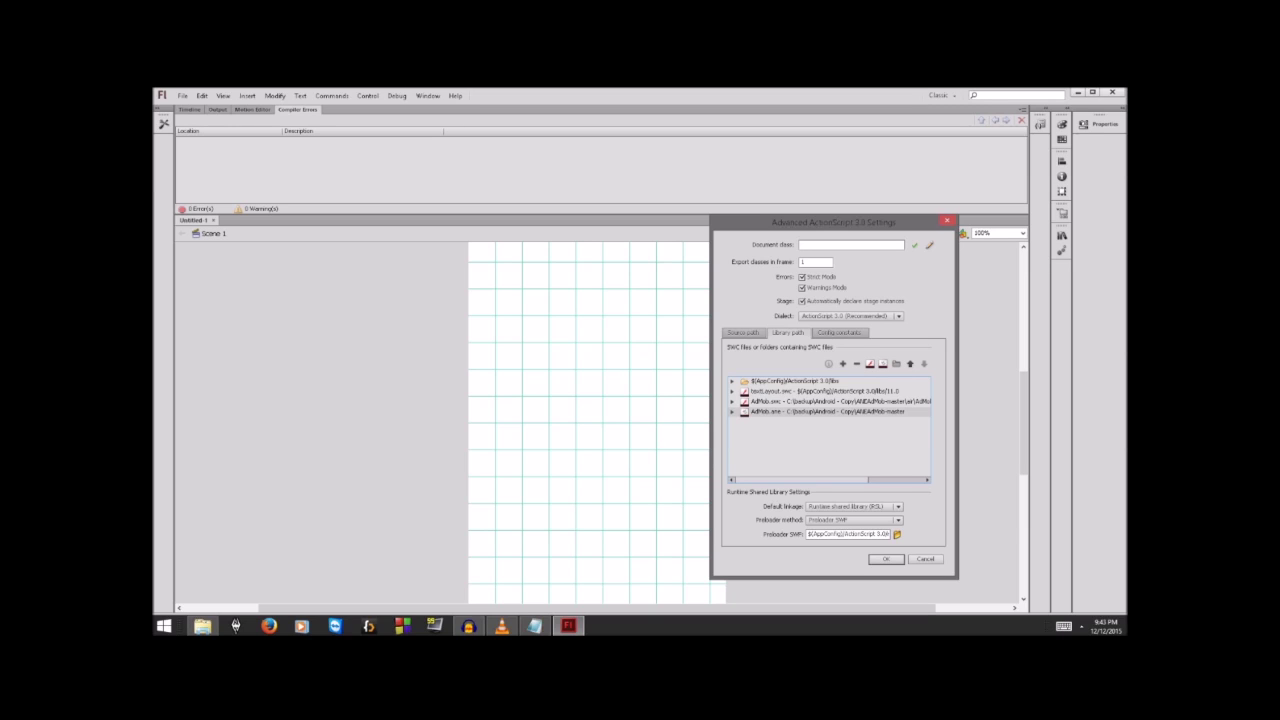
click(790, 401)
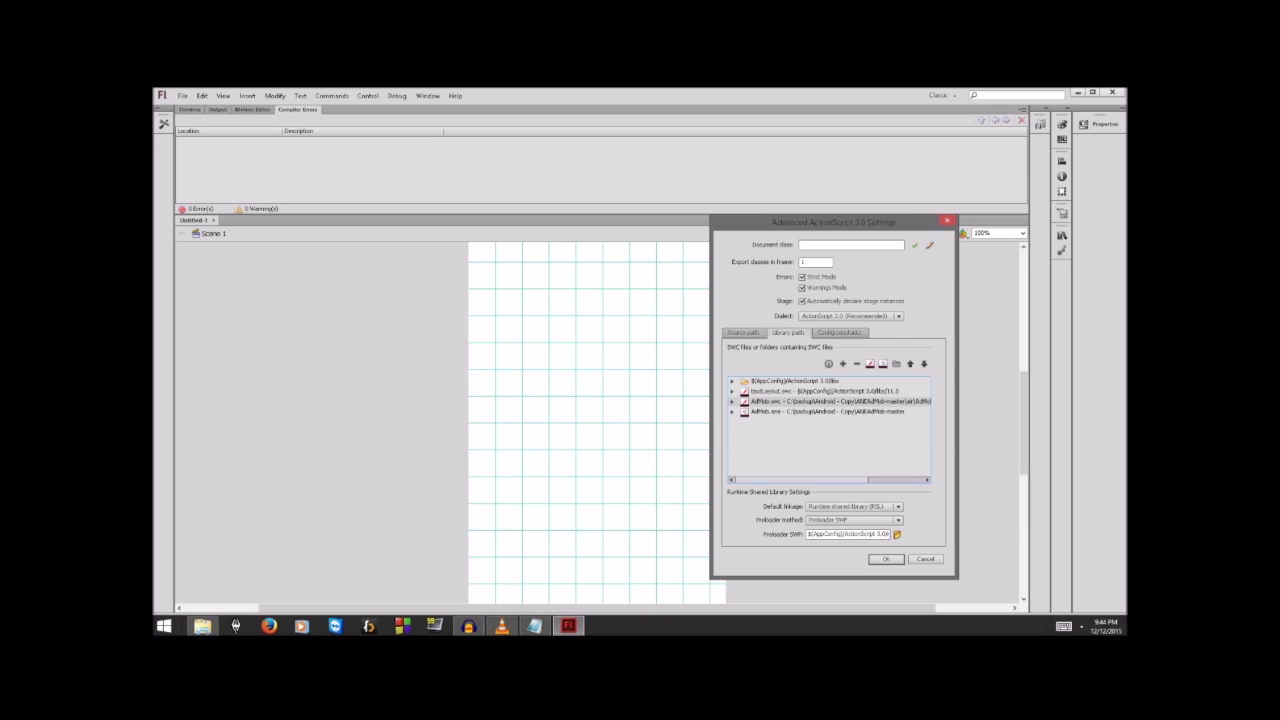
click(883, 363)
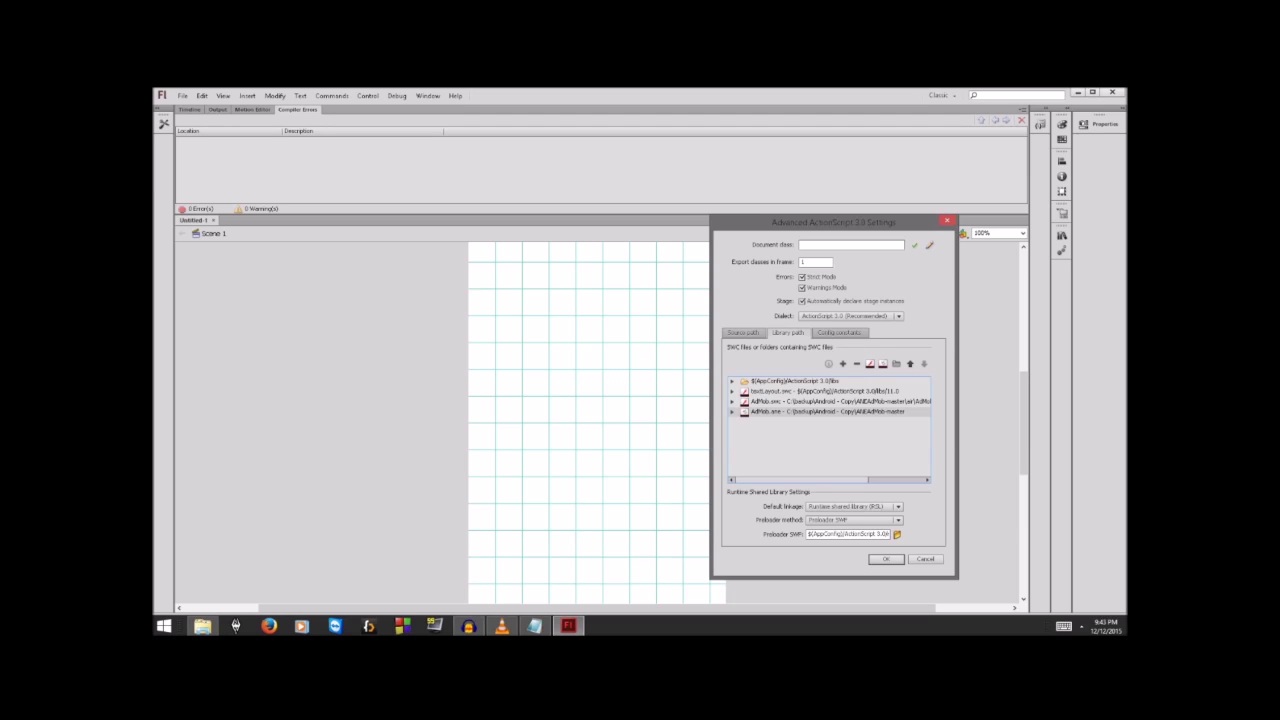
click(839, 402)
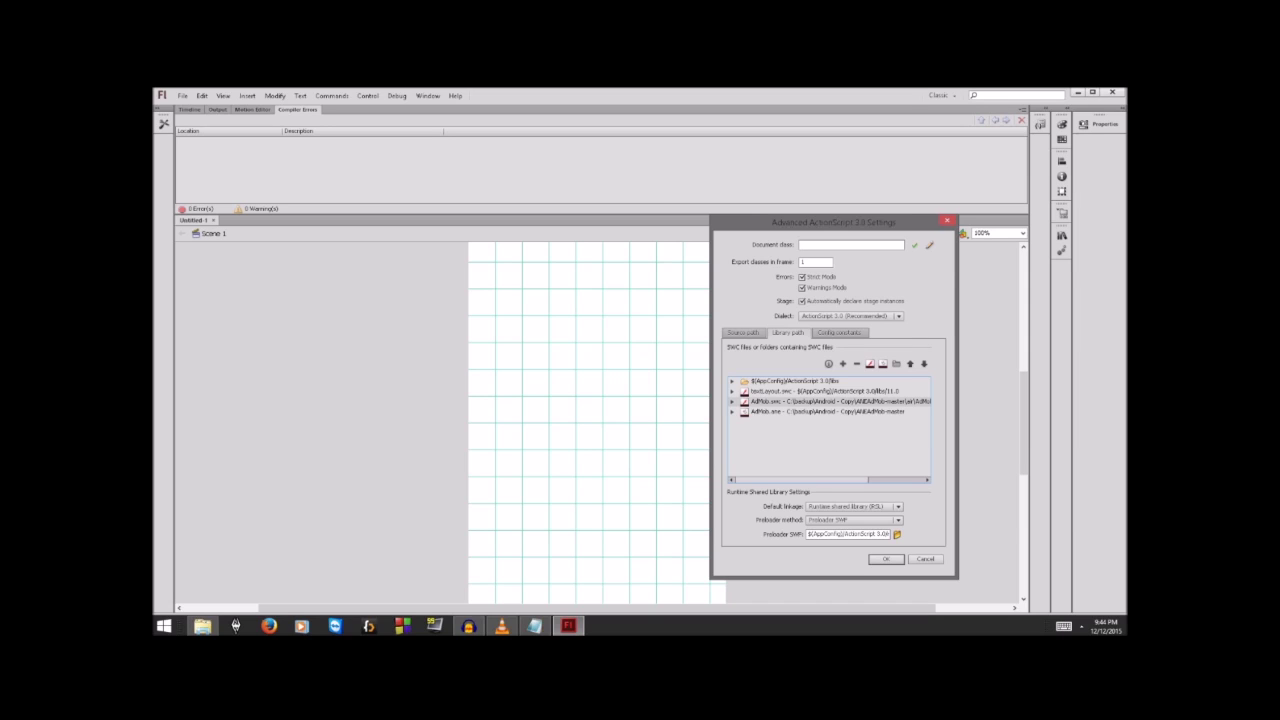
click(839, 412)
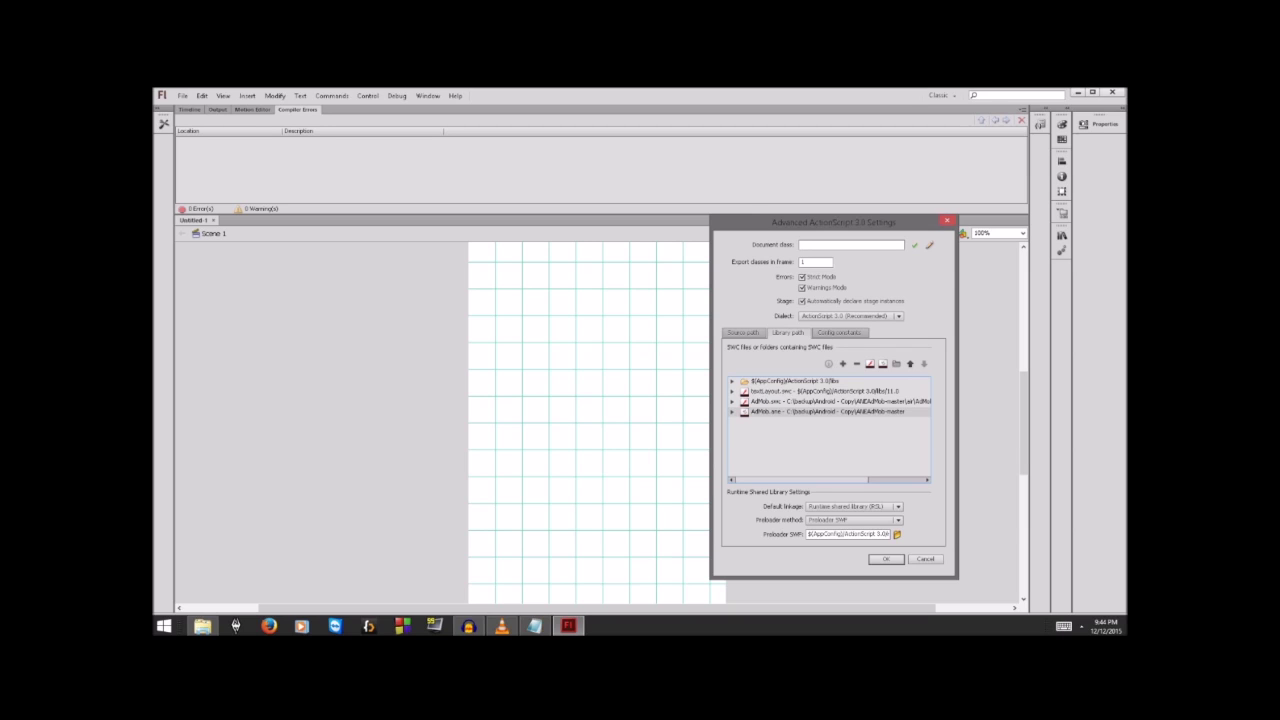
Step: Close the ActionScript settings and bring up the context menu for Main.as in Android - Copy
key(Return)
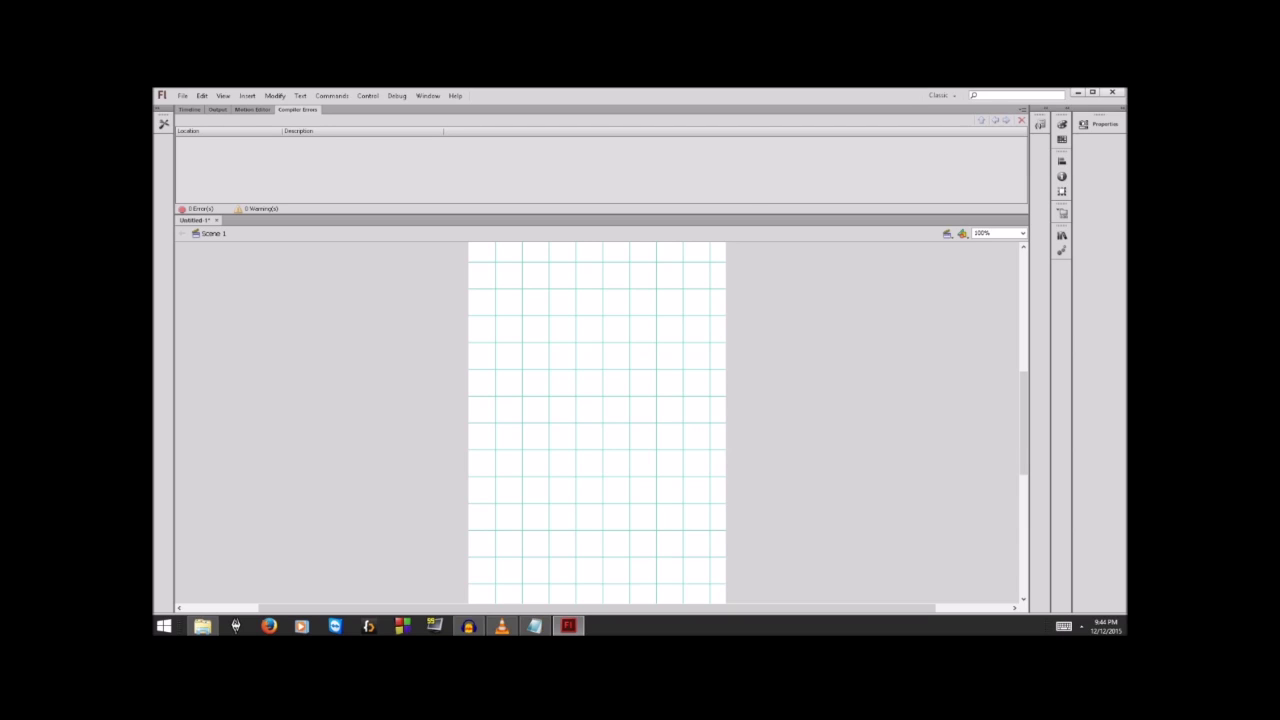
click(202, 625)
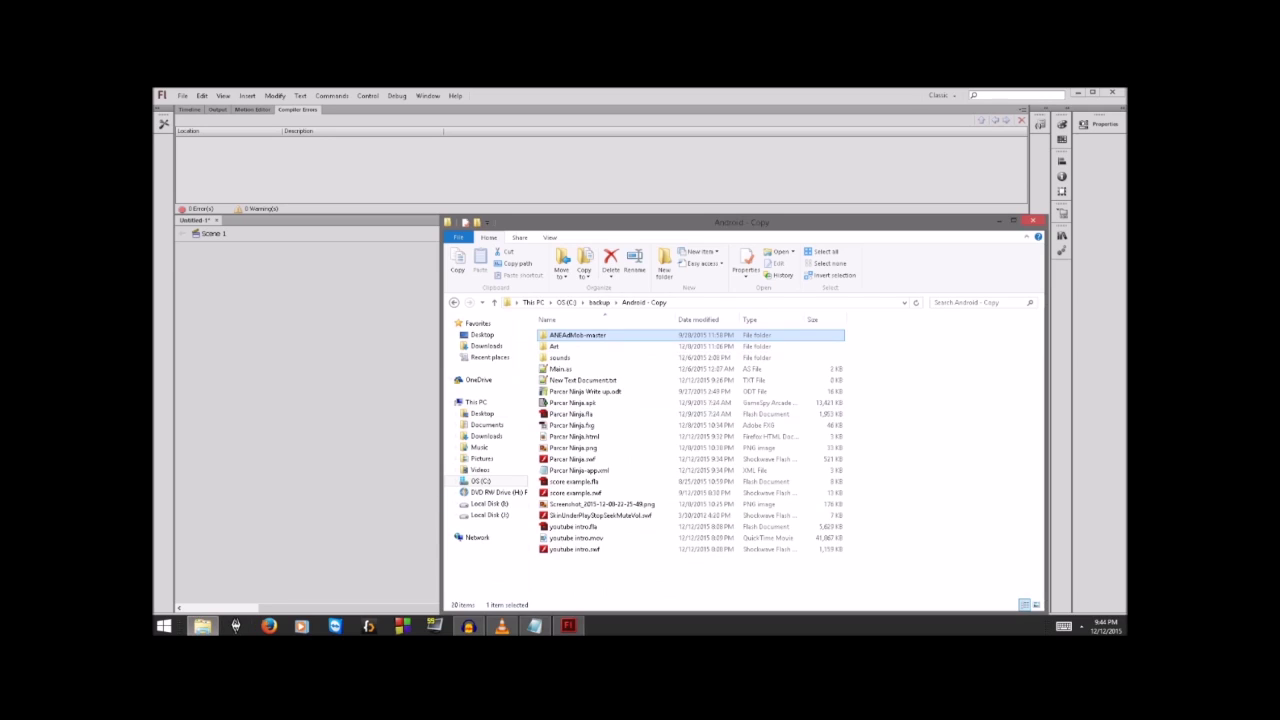
click(900, 385)
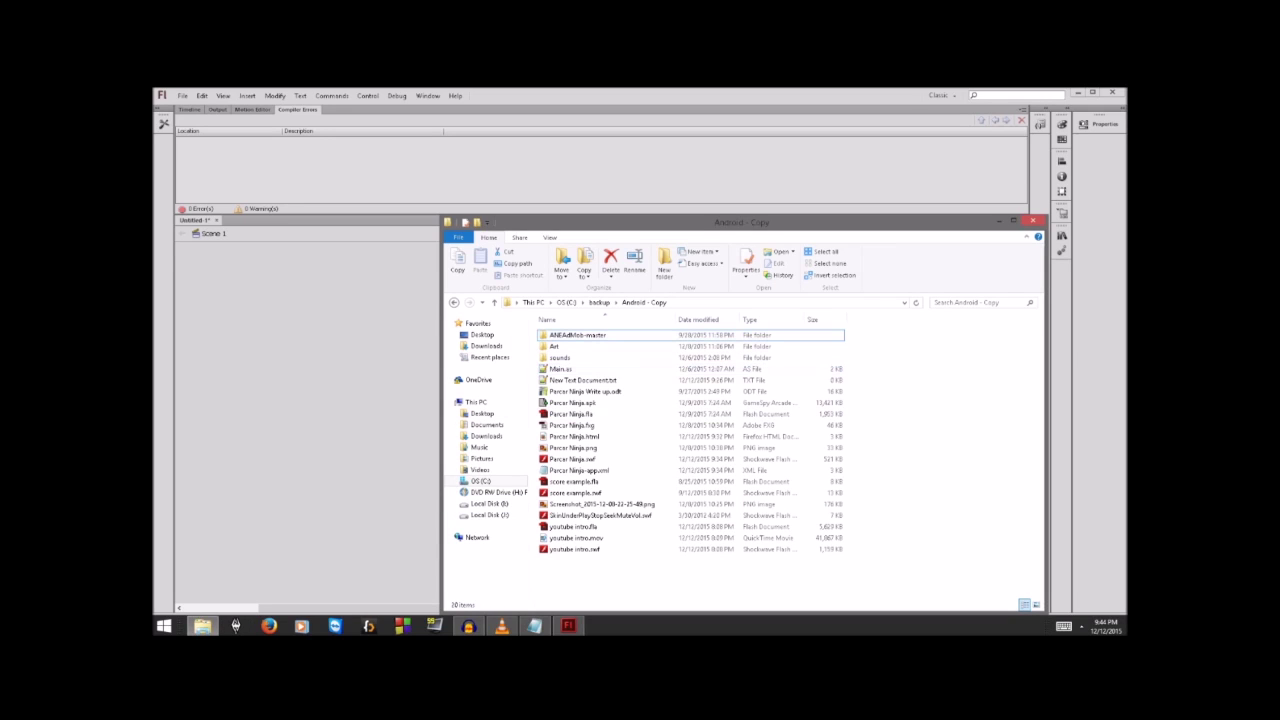
right_click(597, 429)
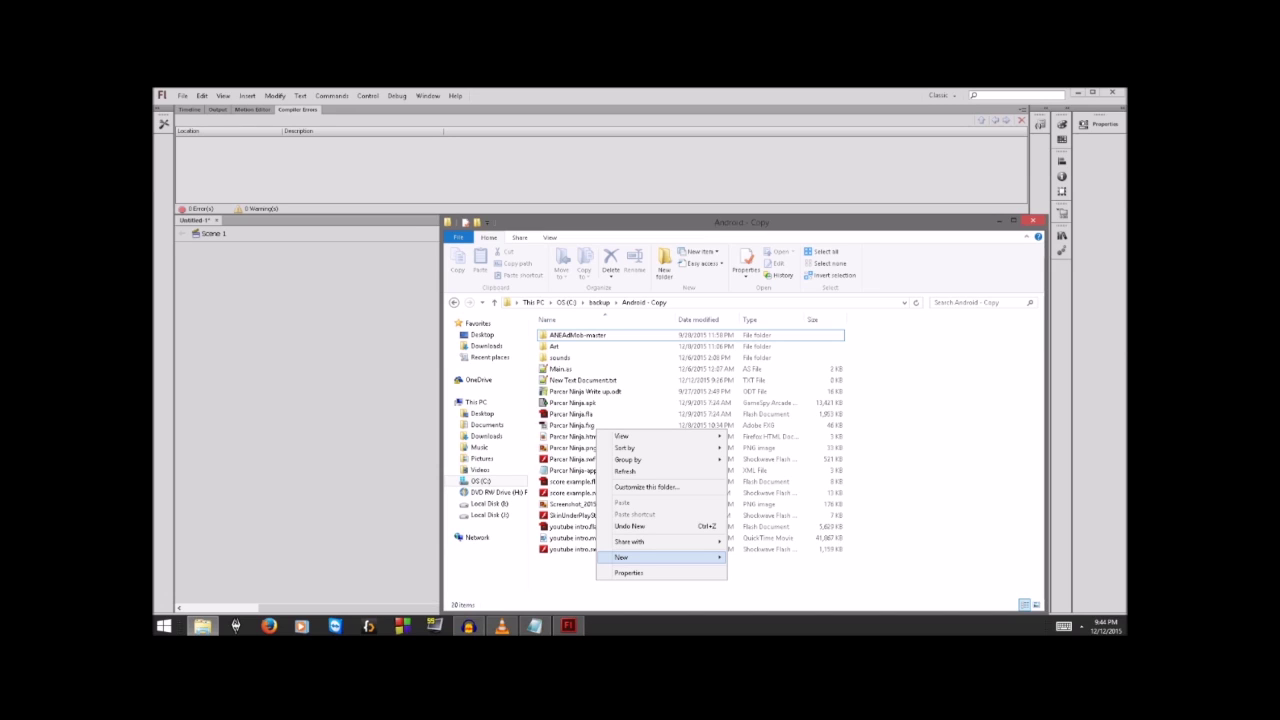
mouse_move(690, 557)
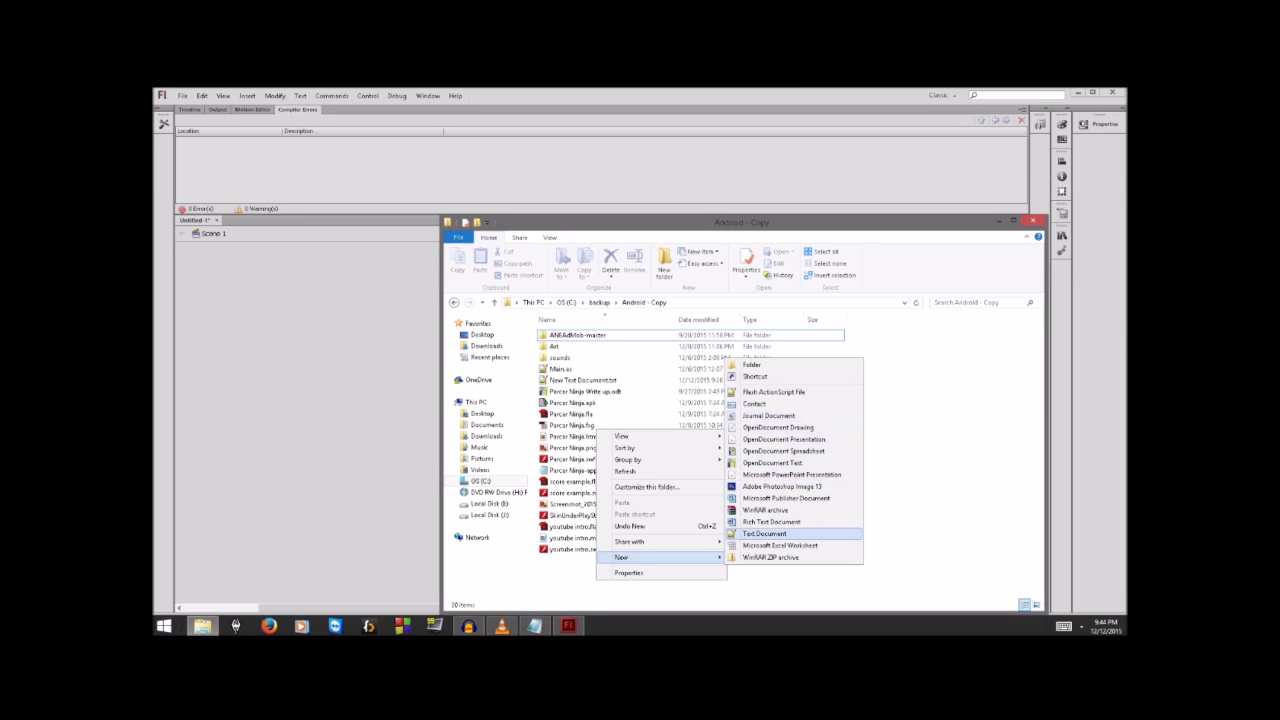
click(561, 369)
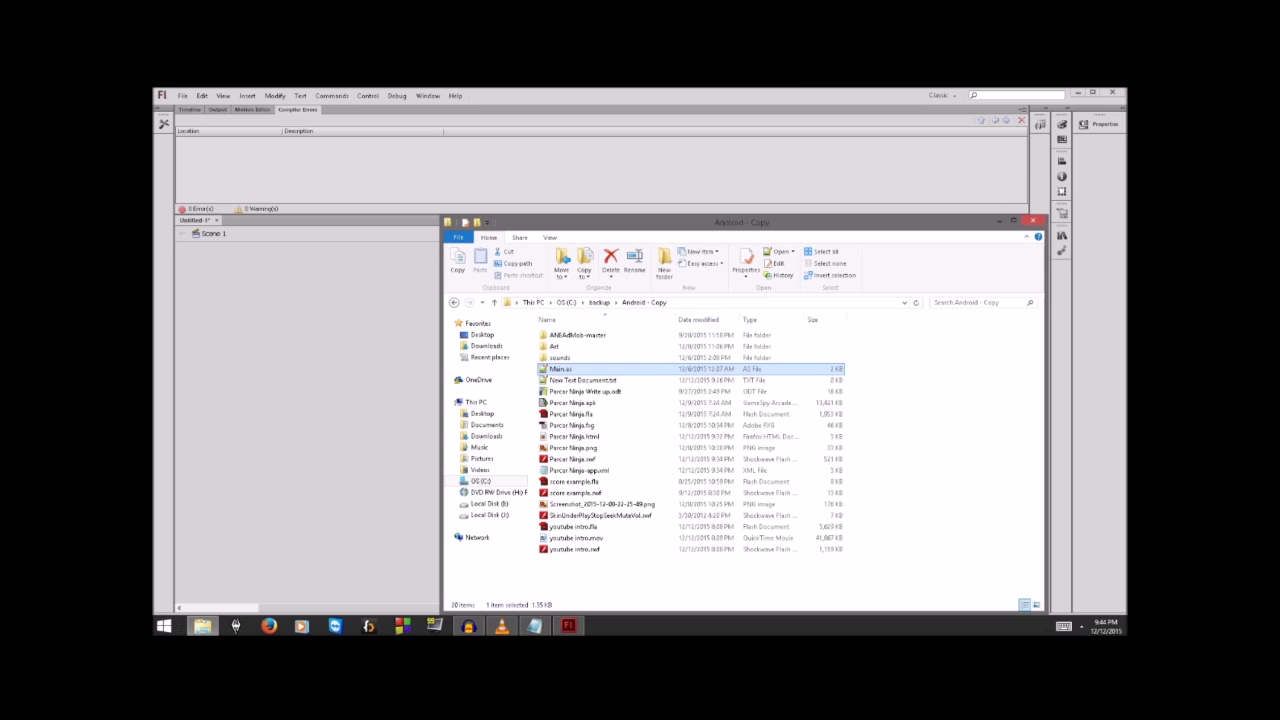
right_click(561, 369)
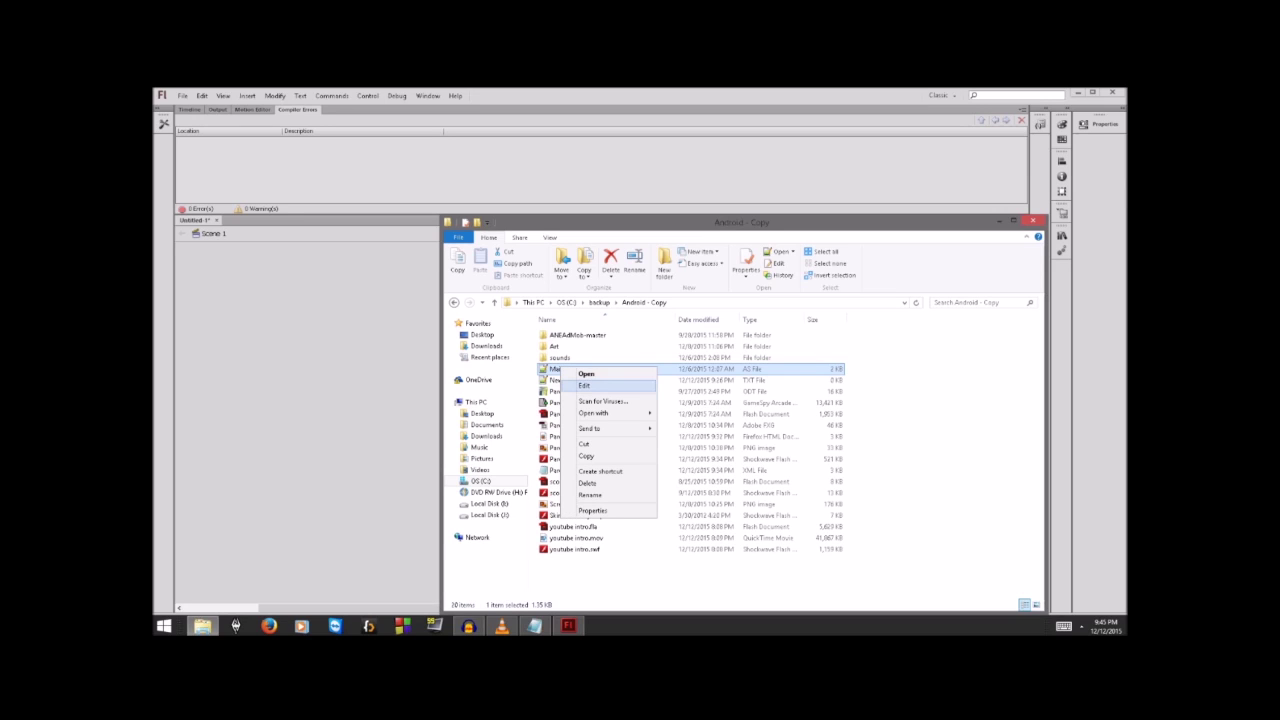
Step: Open Main.as in Notepad and select all of its code for review
click(585, 385)
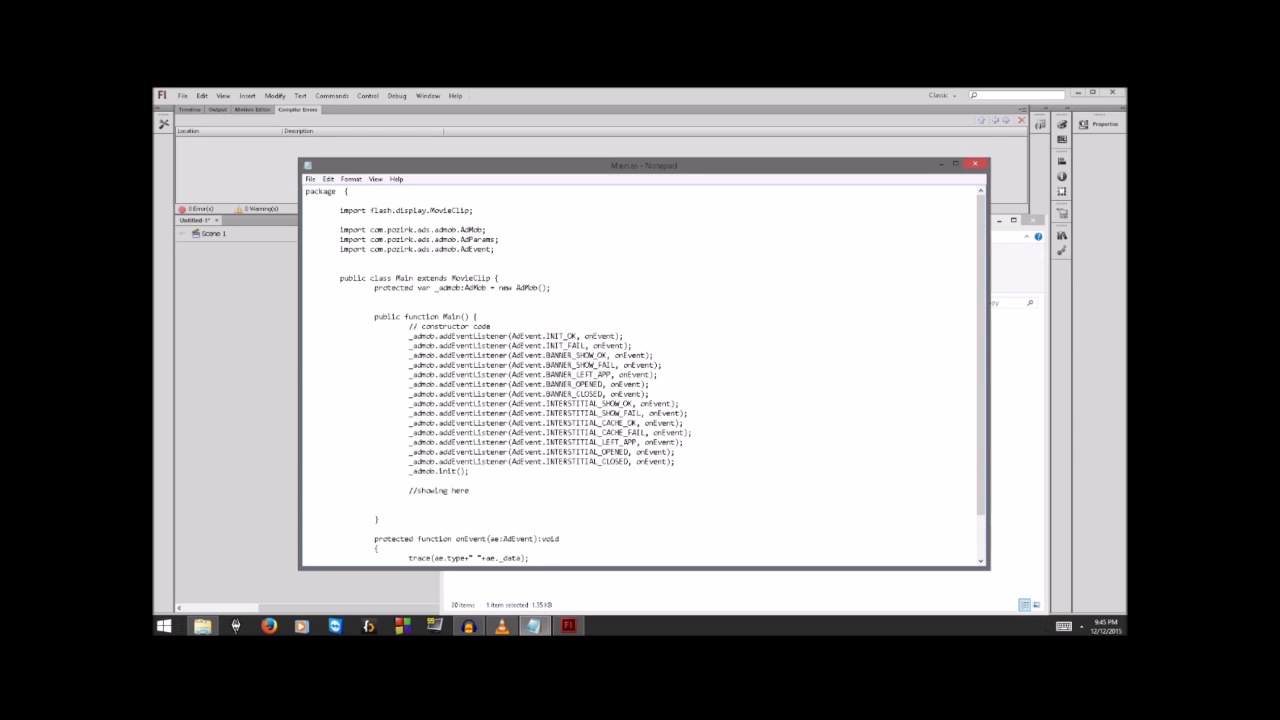
key(ctrl+a)
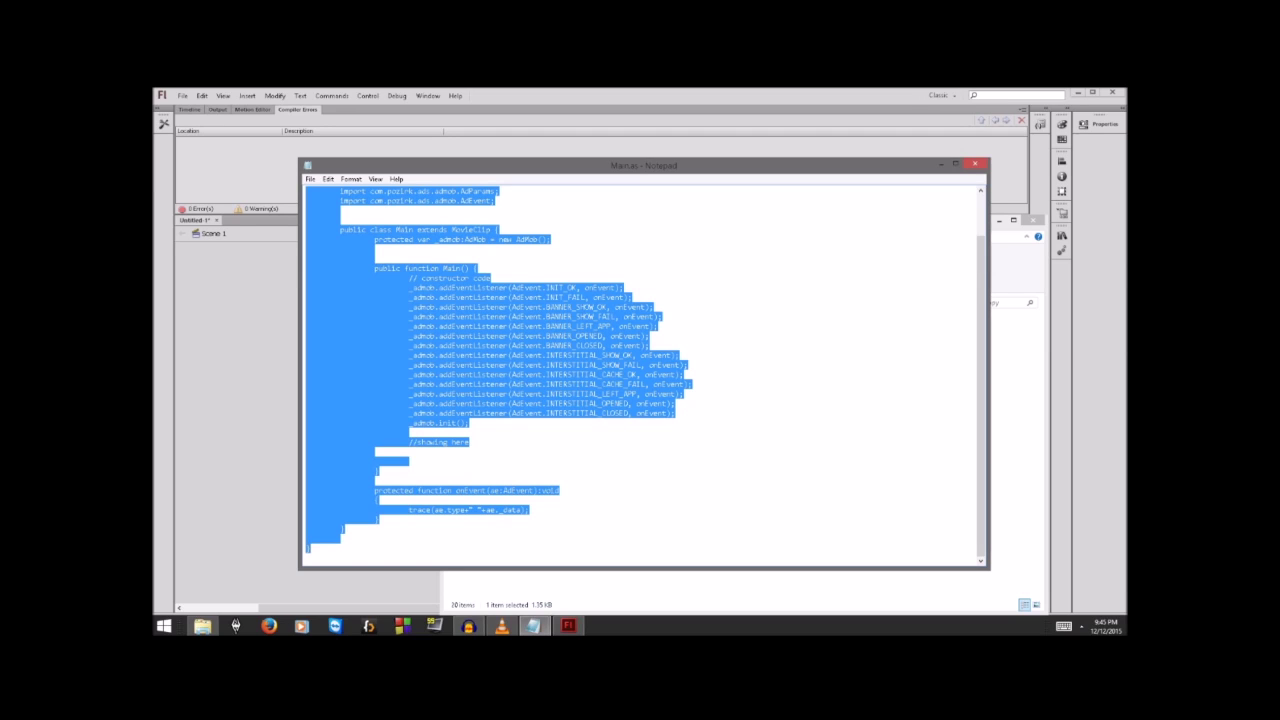
scroll(645, 375, up, 2)
scroll(645, 375, down, 2)
scroll(645, 375, up, 2)
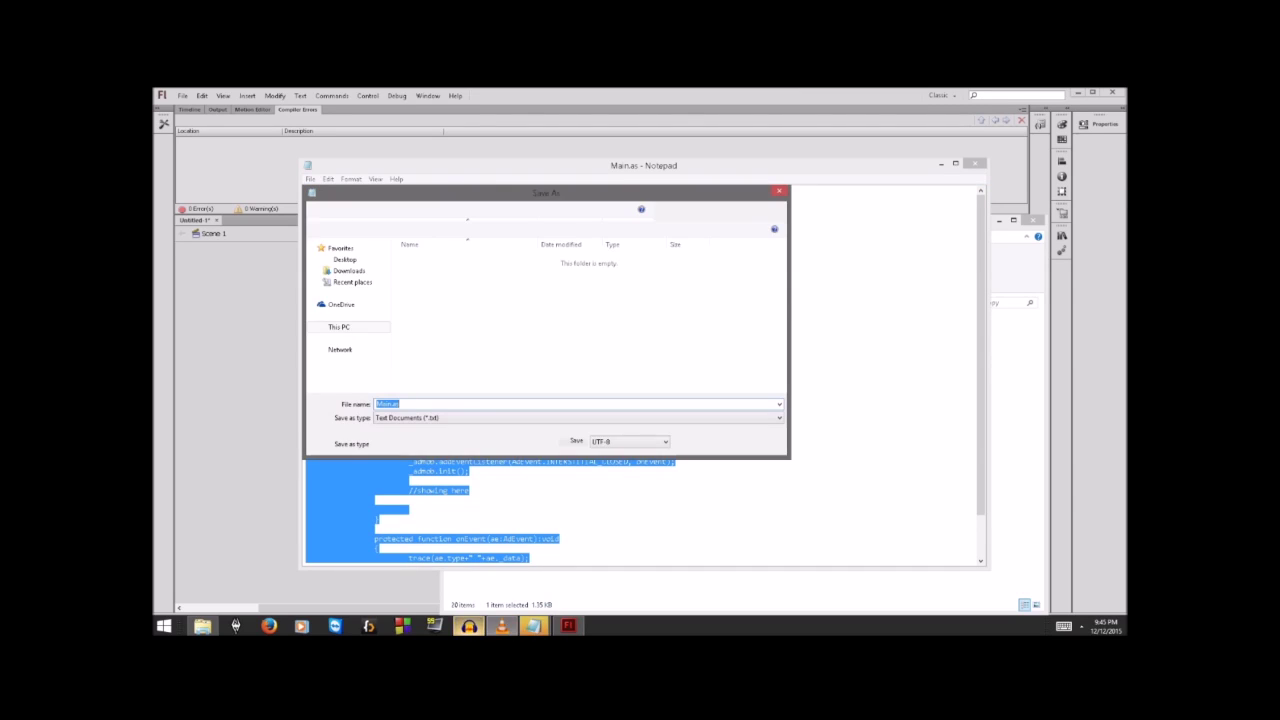
Step: Set the Save As type to All Files, then close Notepad and File Explorer
click(468, 626)
click(468, 626)
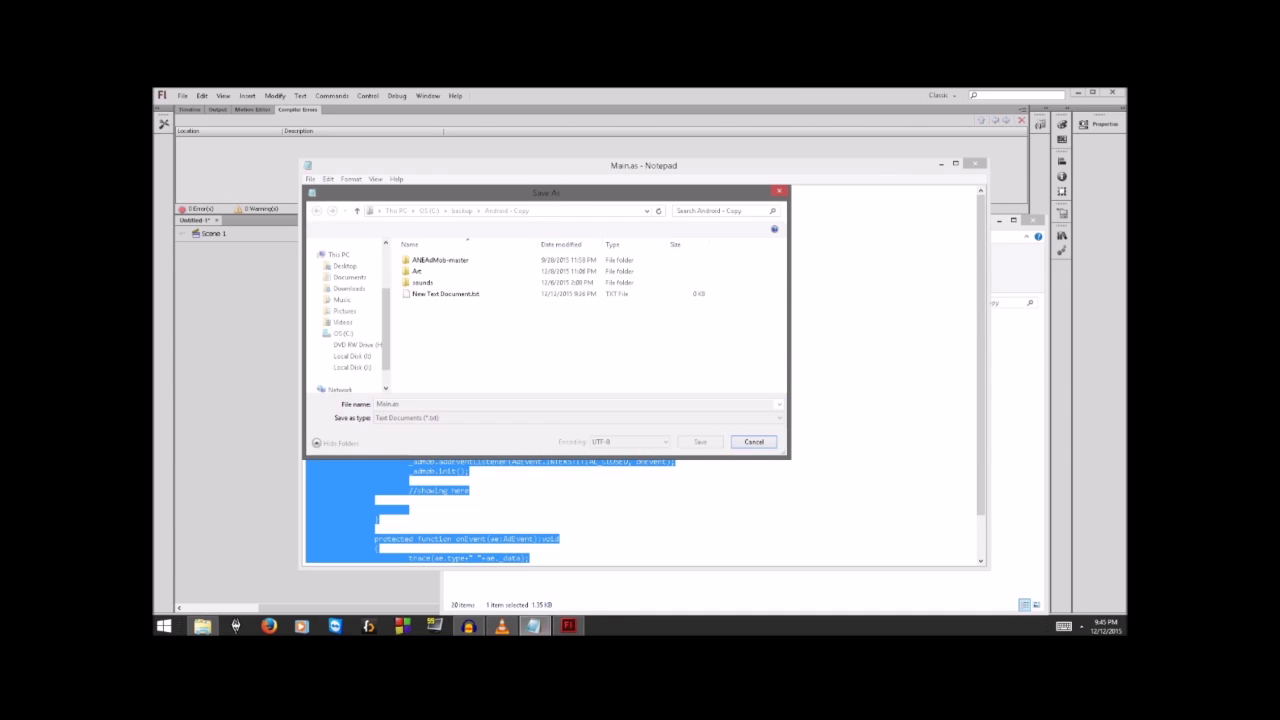
key(alt+Down)
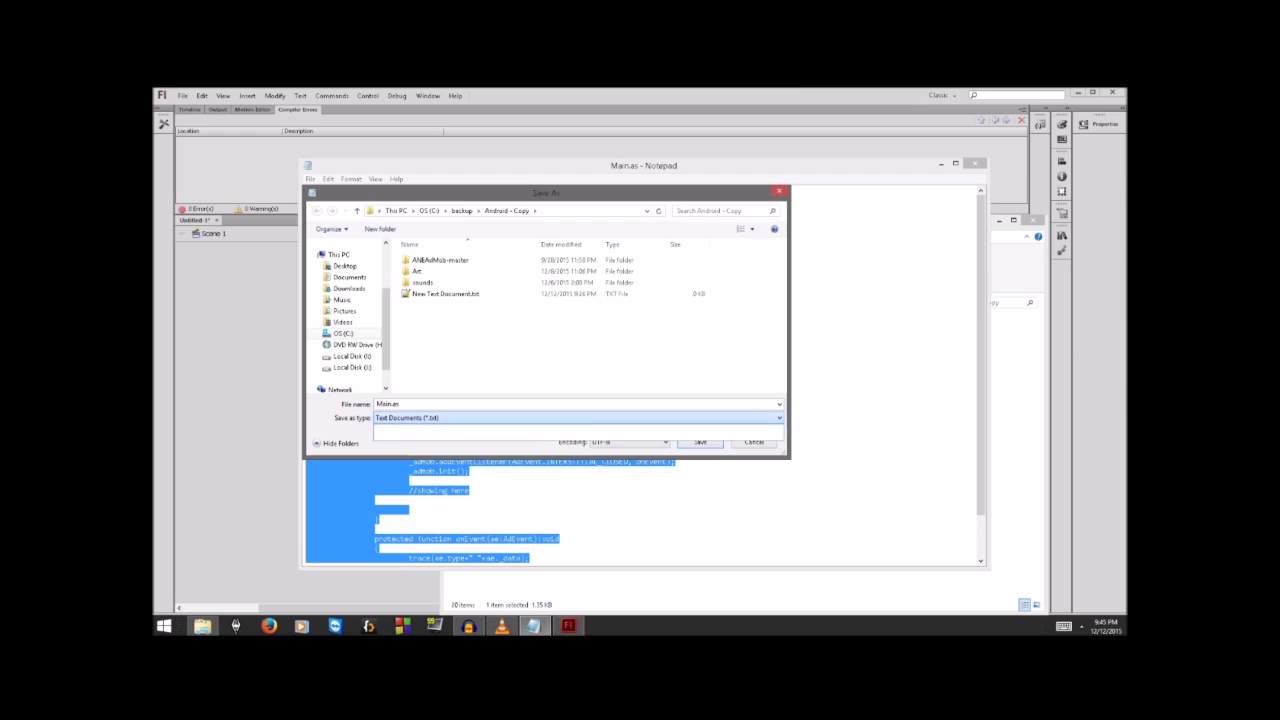
key(Down)
key(Return)
click(779, 190)
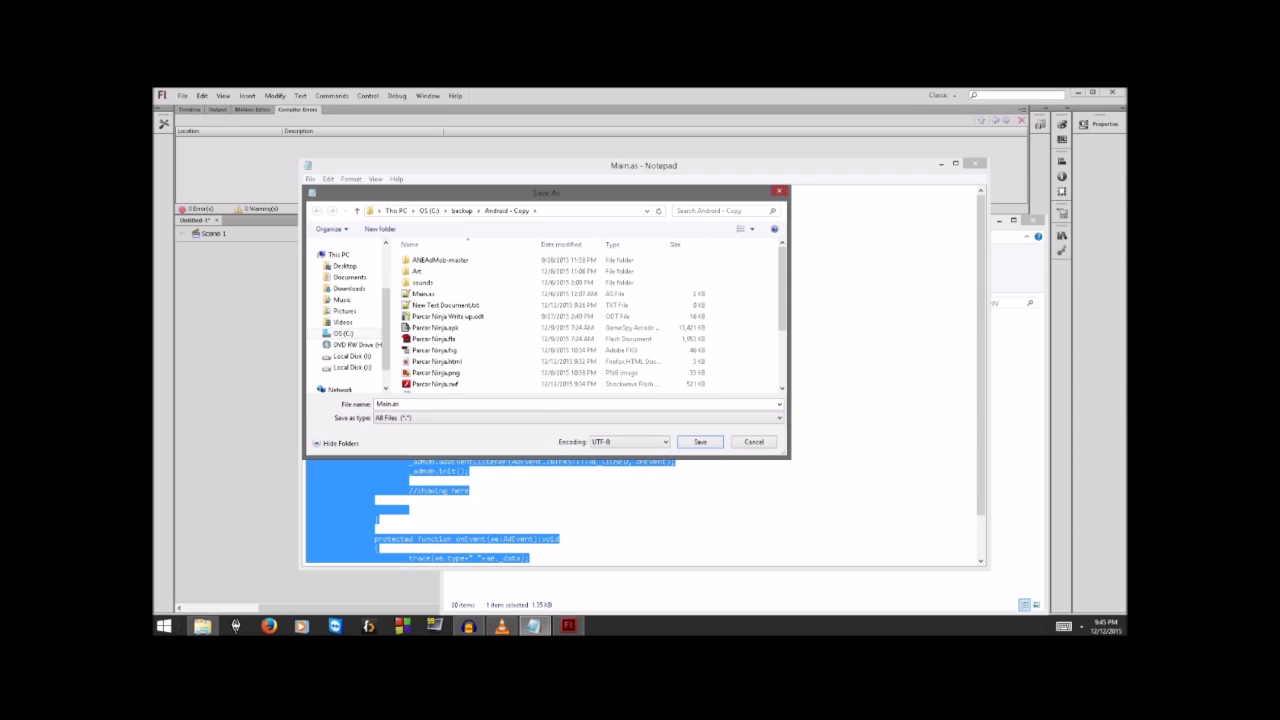
key(alt+F4)
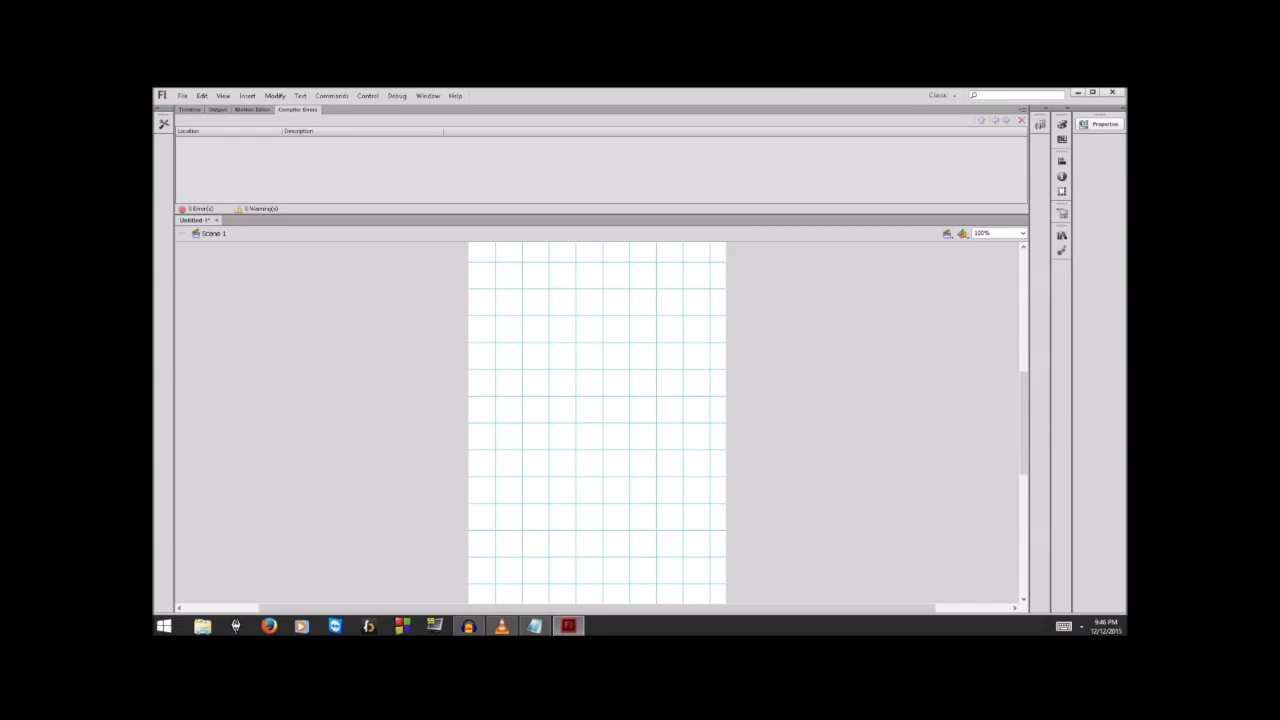
Step: Set the document class to Main in Properties and accept the class warning
click(1103, 123)
click(1005, 234)
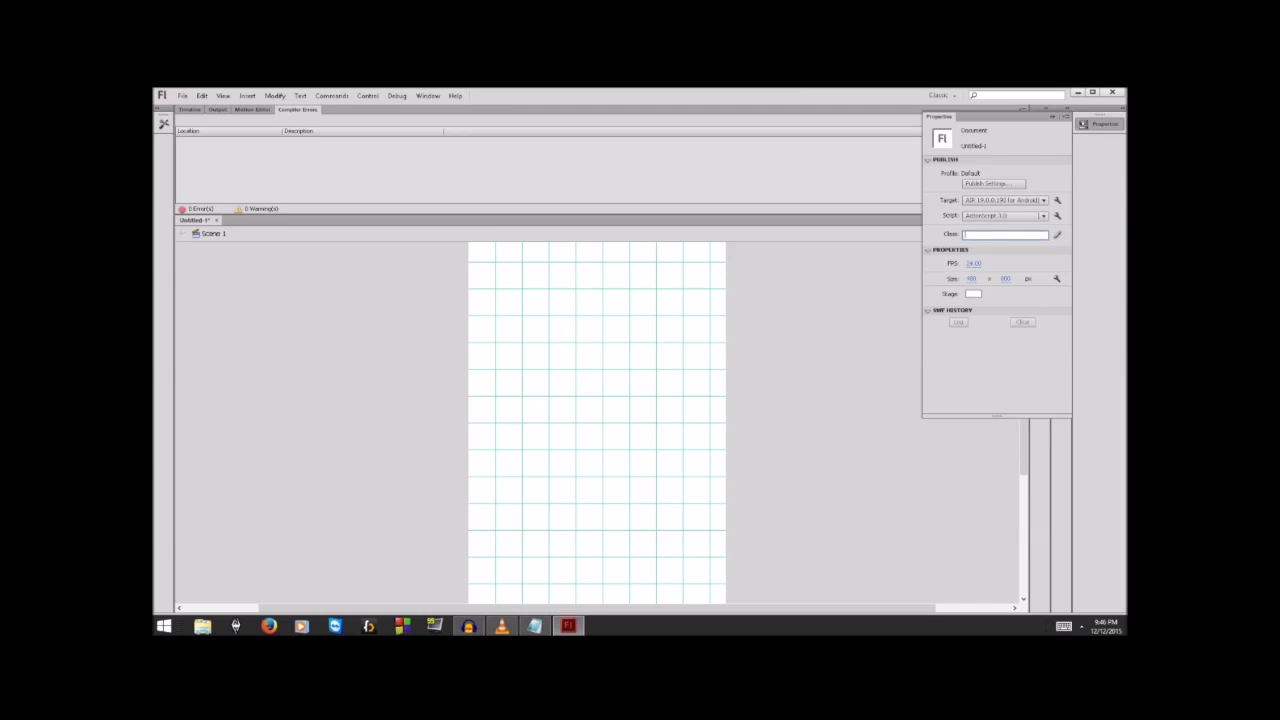
text(Main)
key(Return)
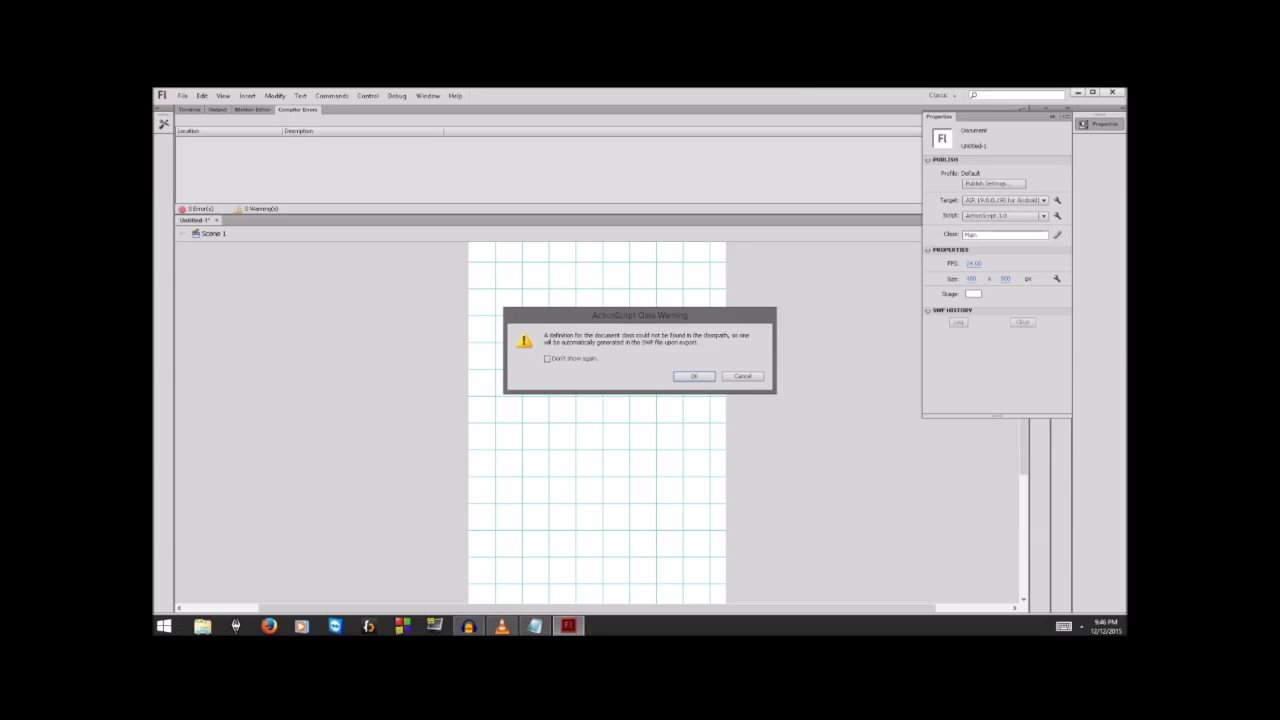
key(Return)
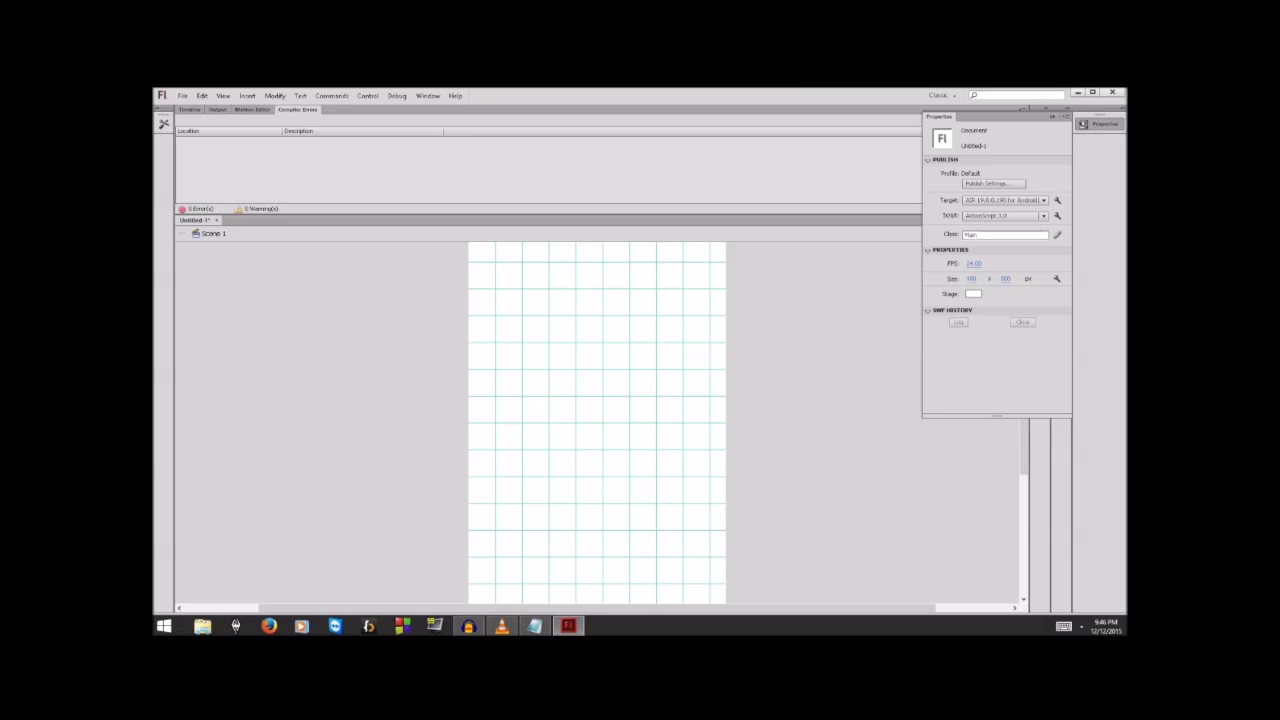
key(ctrl+F3)
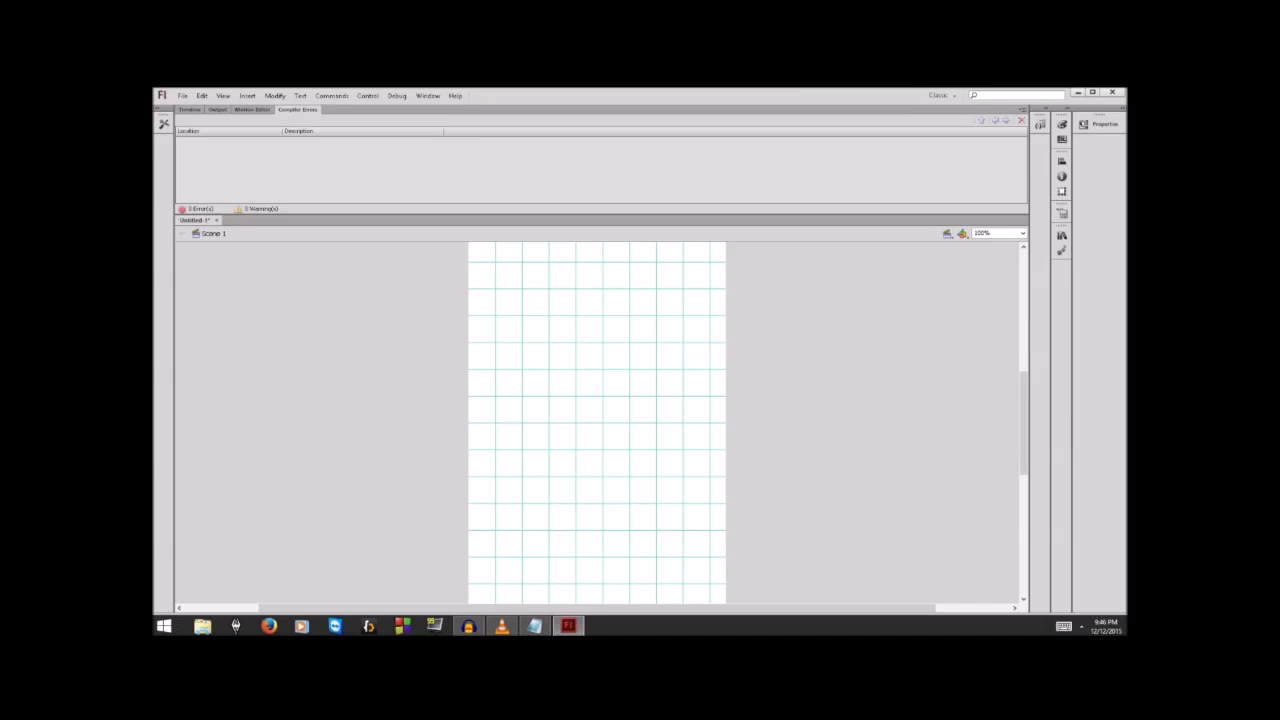
Step: Switch the file-type list to All Files
key(alt)
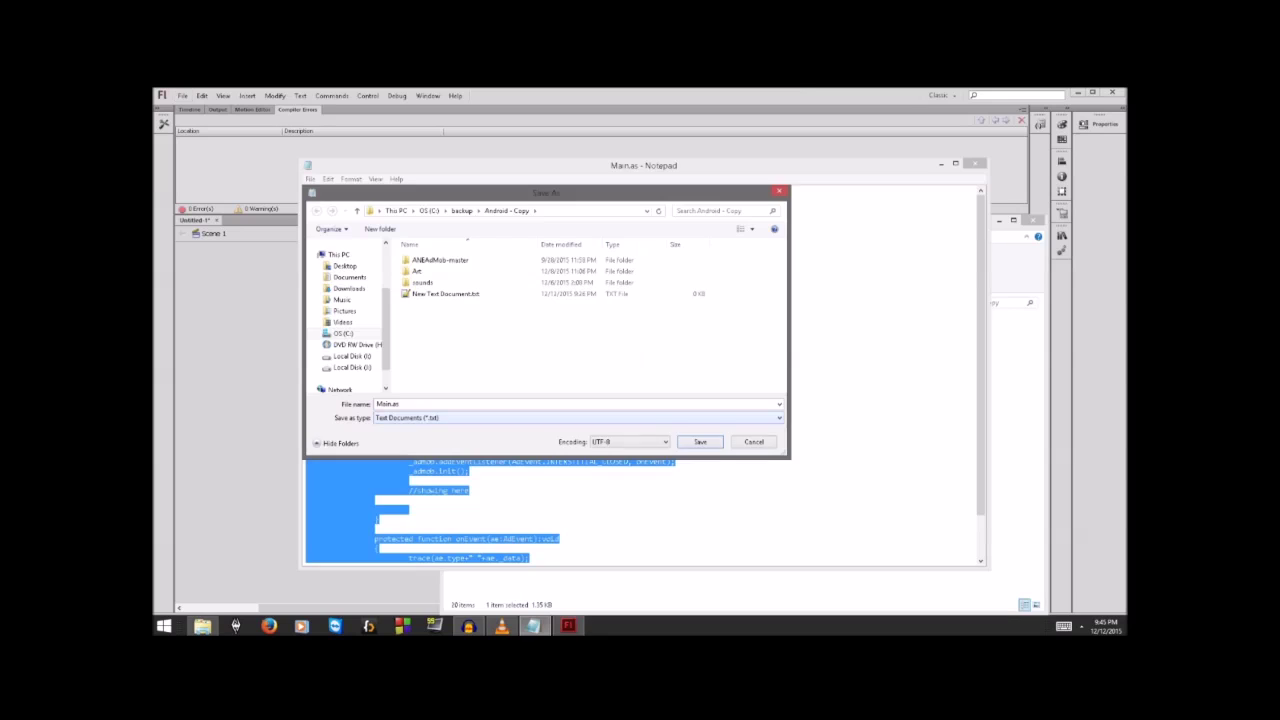
click(578, 417)
key(Down)
key(Return)
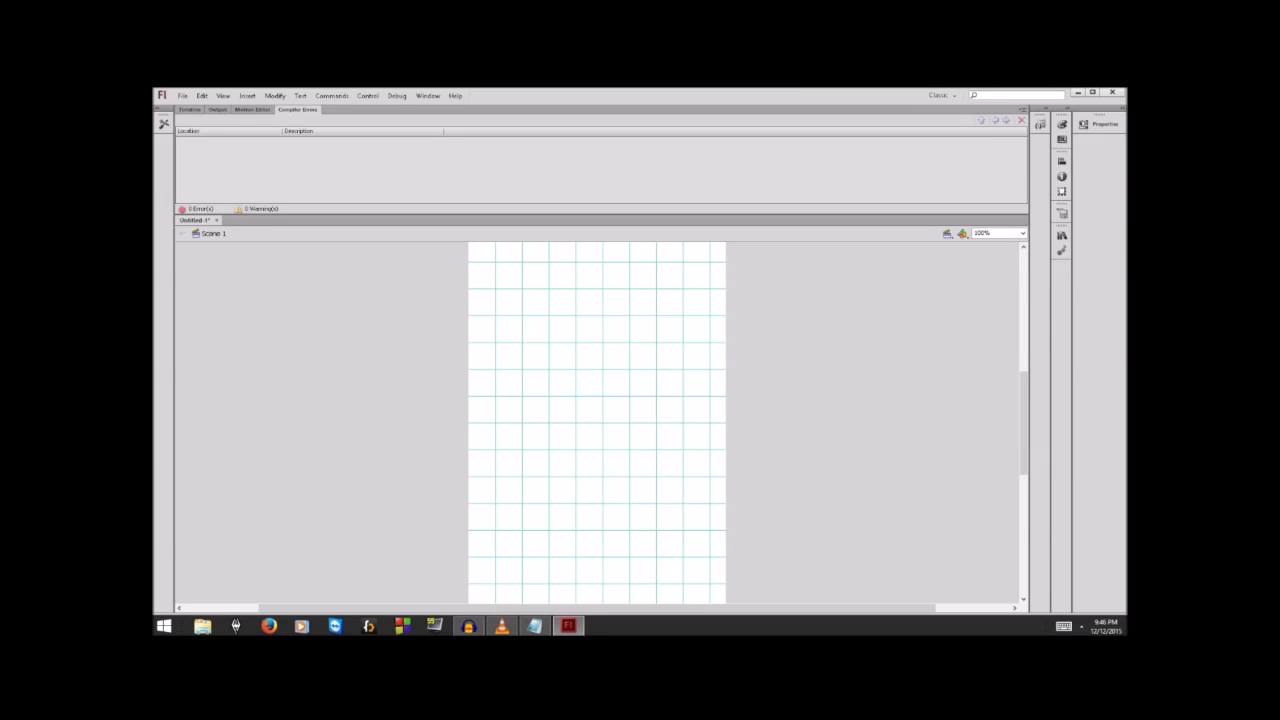
Step: Re-enter Main as the document class and collapse the Properties panel
click(1104, 123)
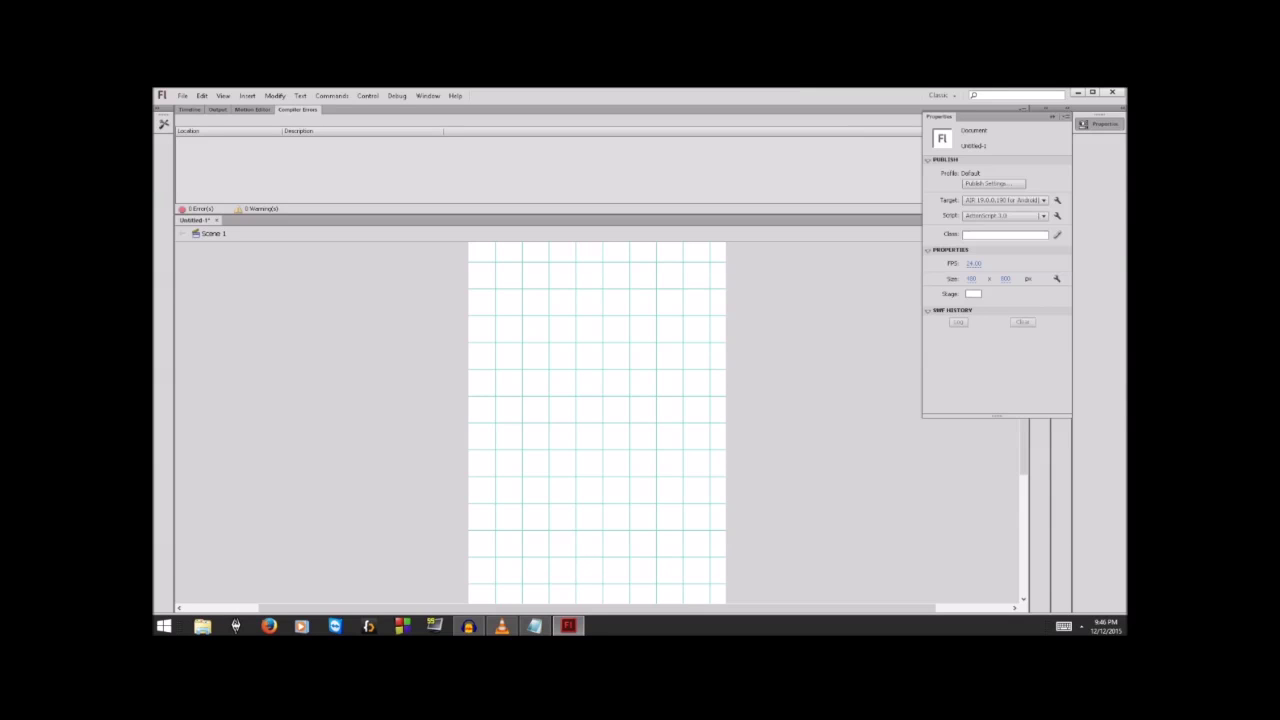
click(1004, 234)
text(Main)
key(Return)
click(1052, 117)
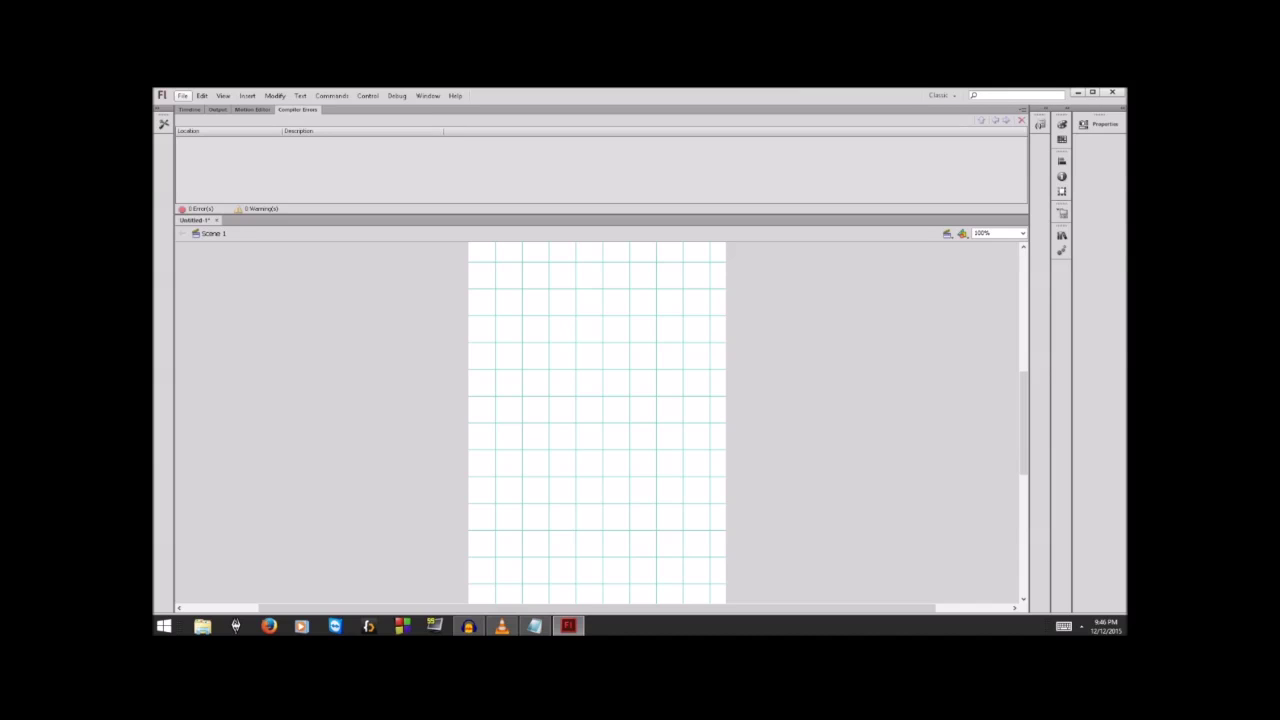
Step: Open the Parcar Ninja.fla project from the File menu
click(183, 95)
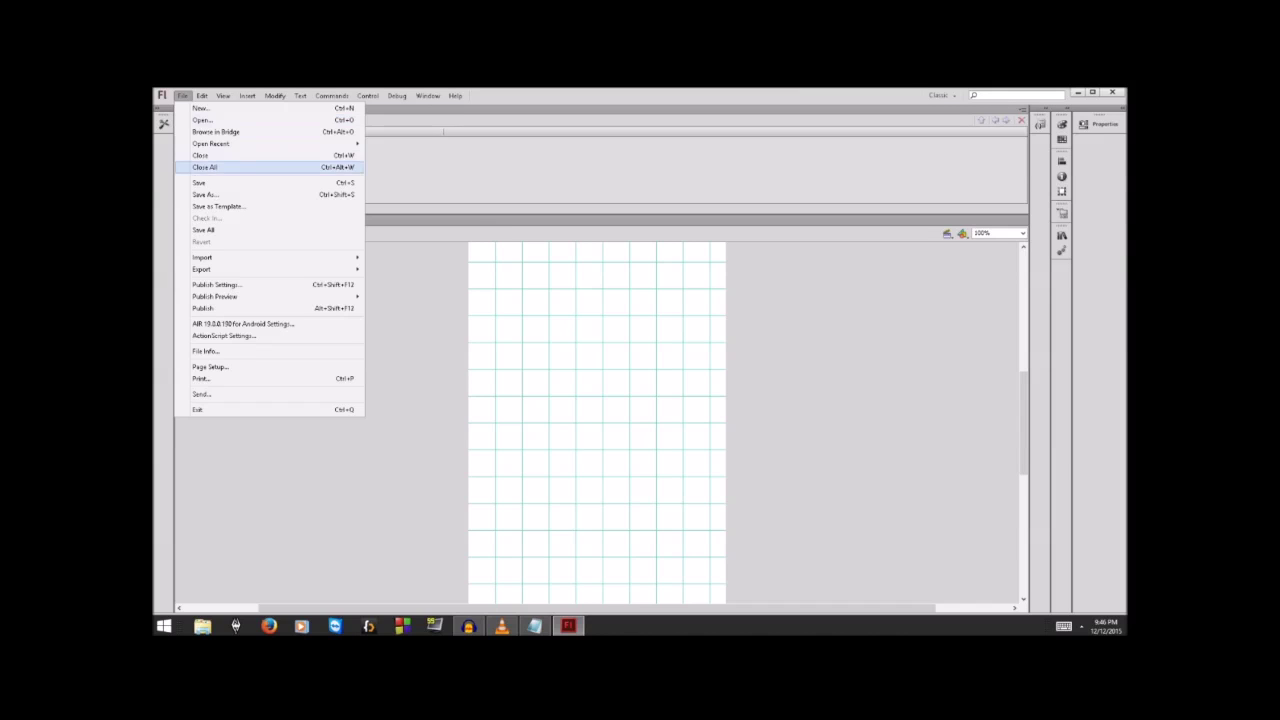
mouse_move(211, 144)
click(203, 120)
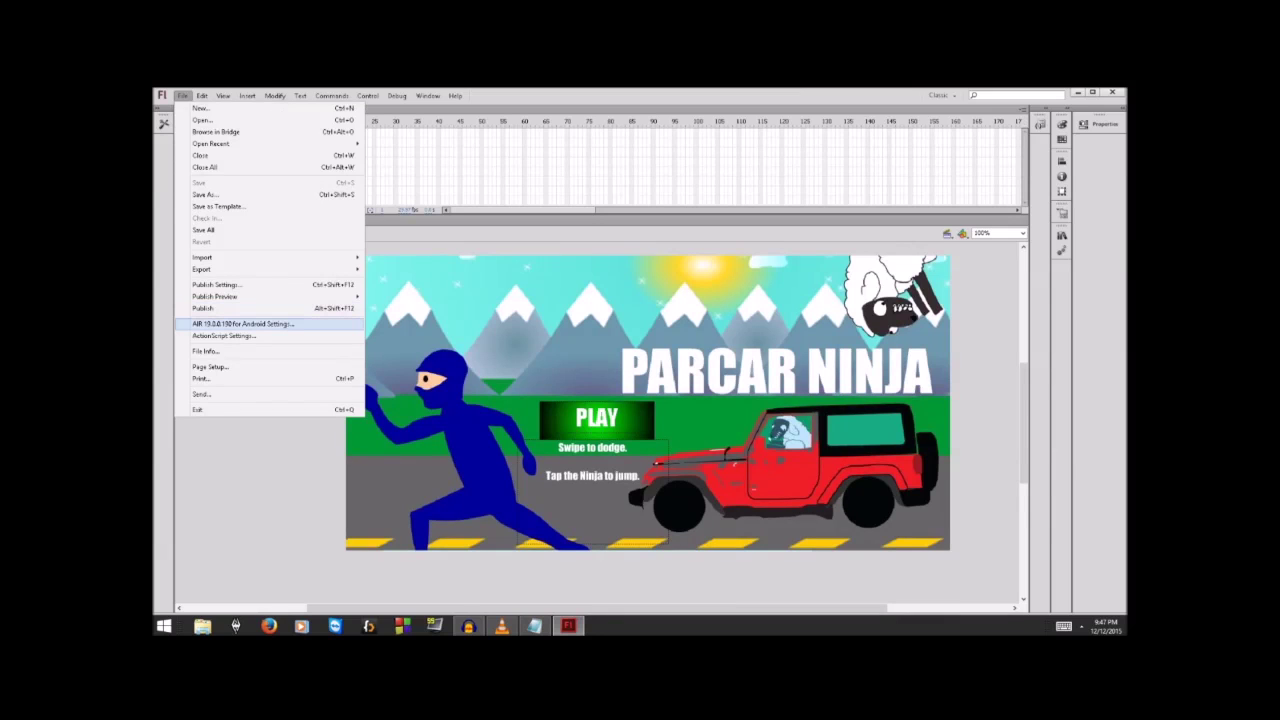
key(Escape)
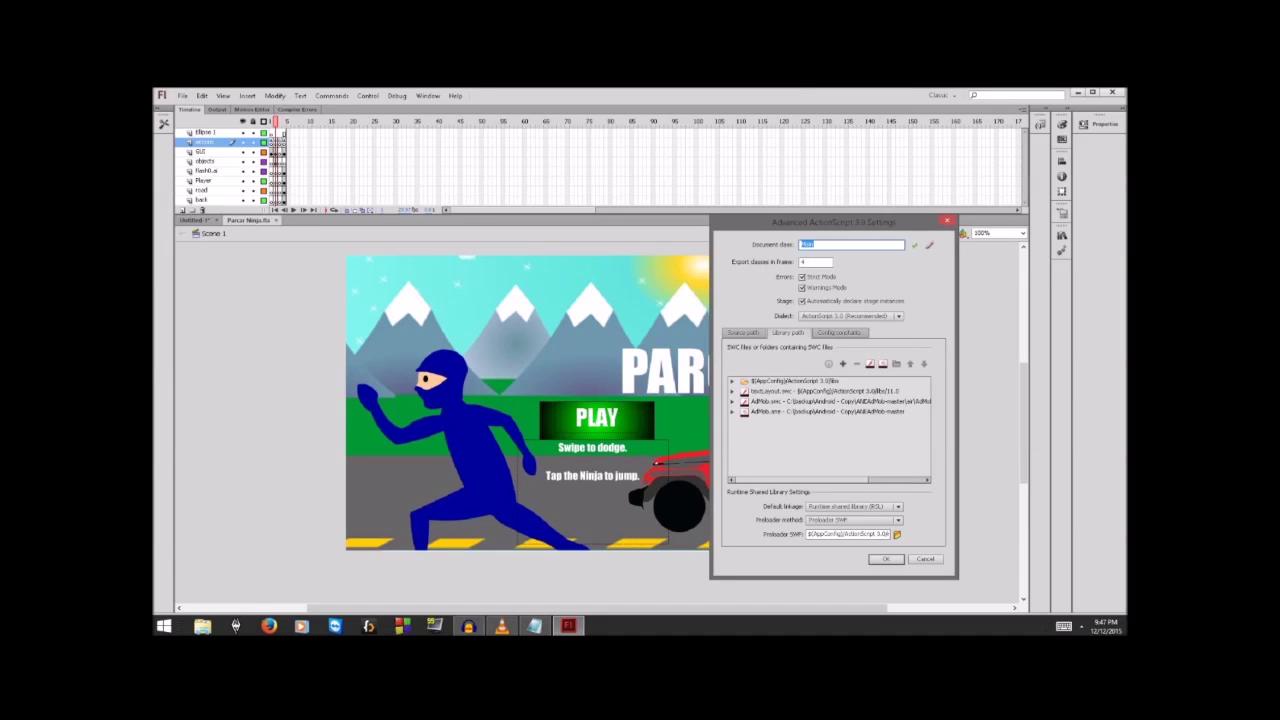
click(828, 401)
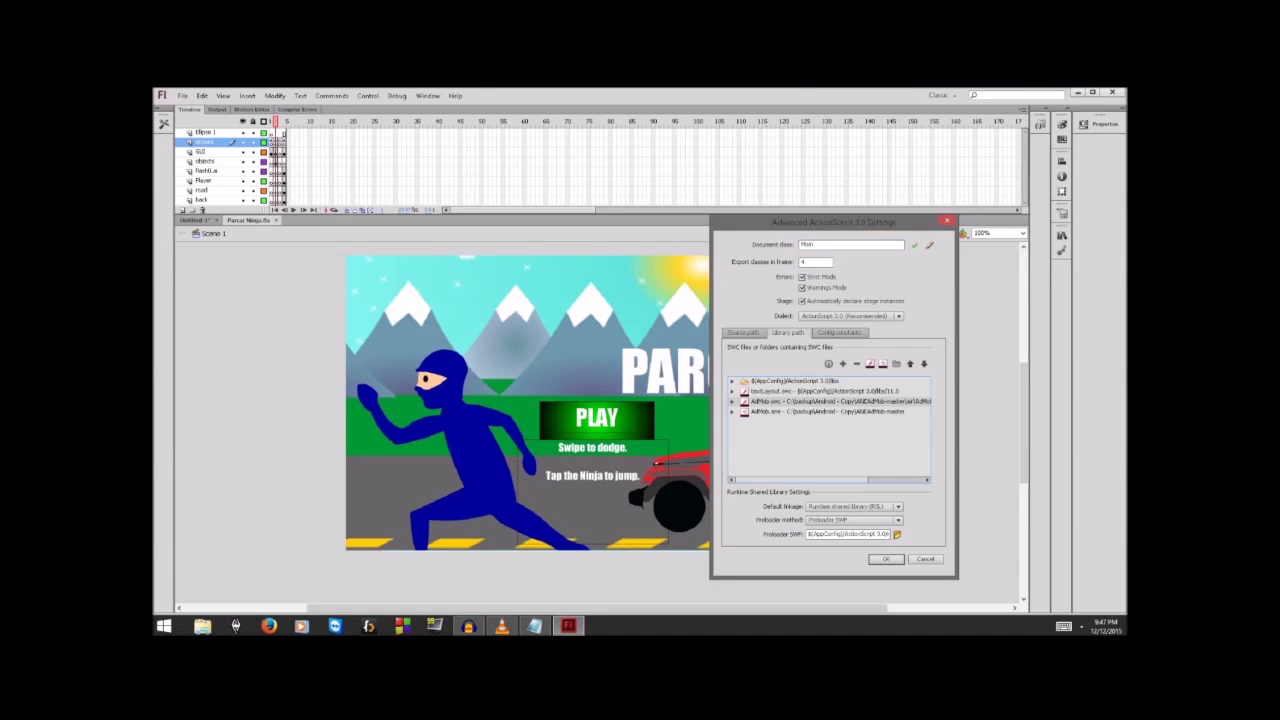
click(828, 412)
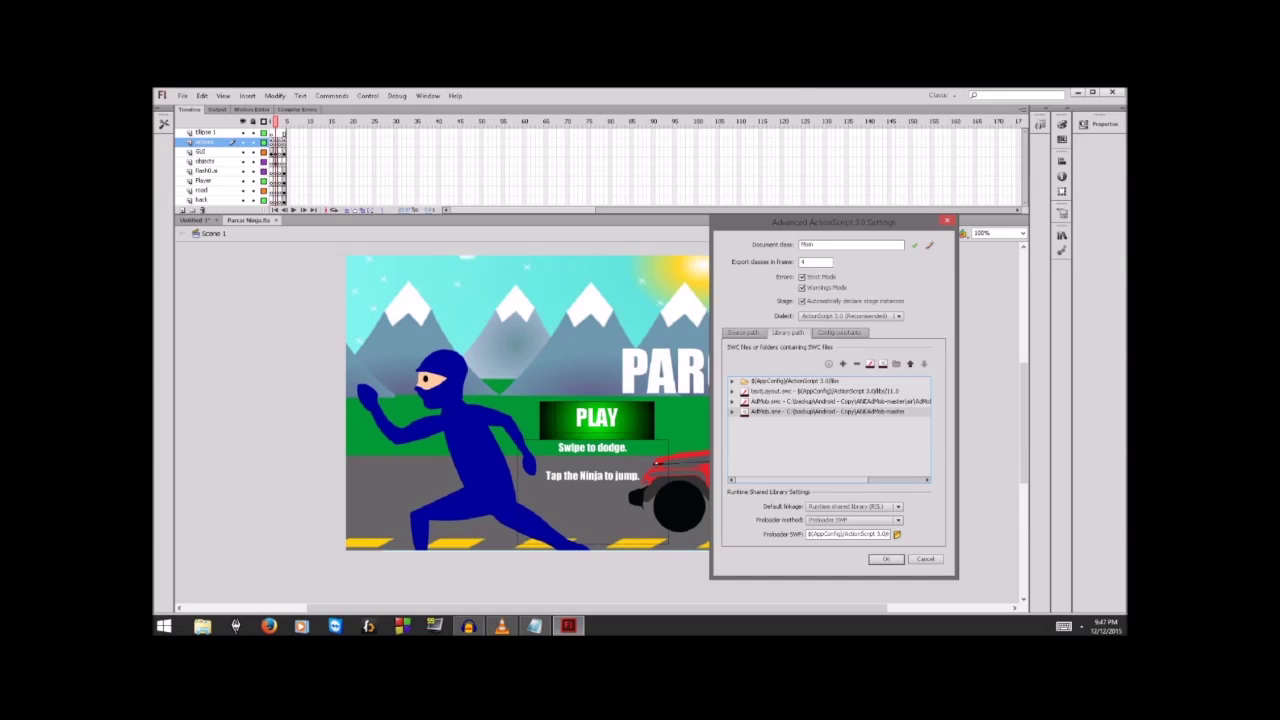
double_click(808, 244)
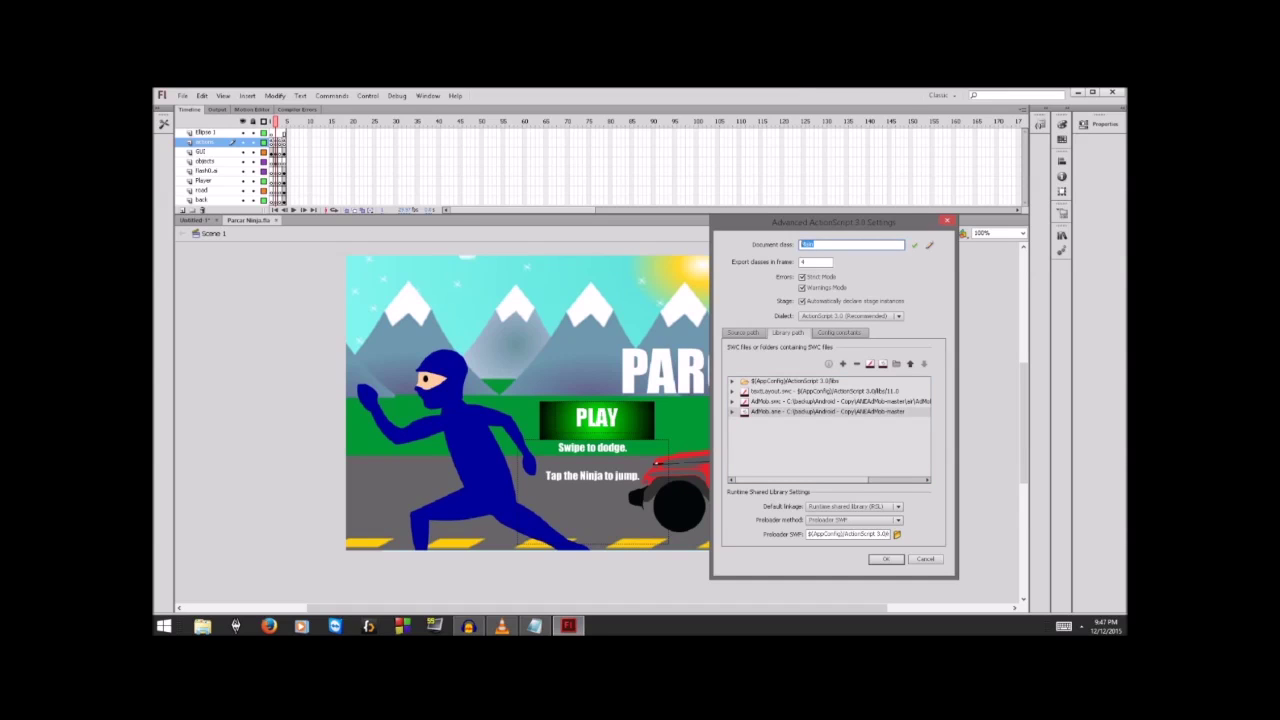
double_click(808, 244)
click(946, 220)
click(946, 219)
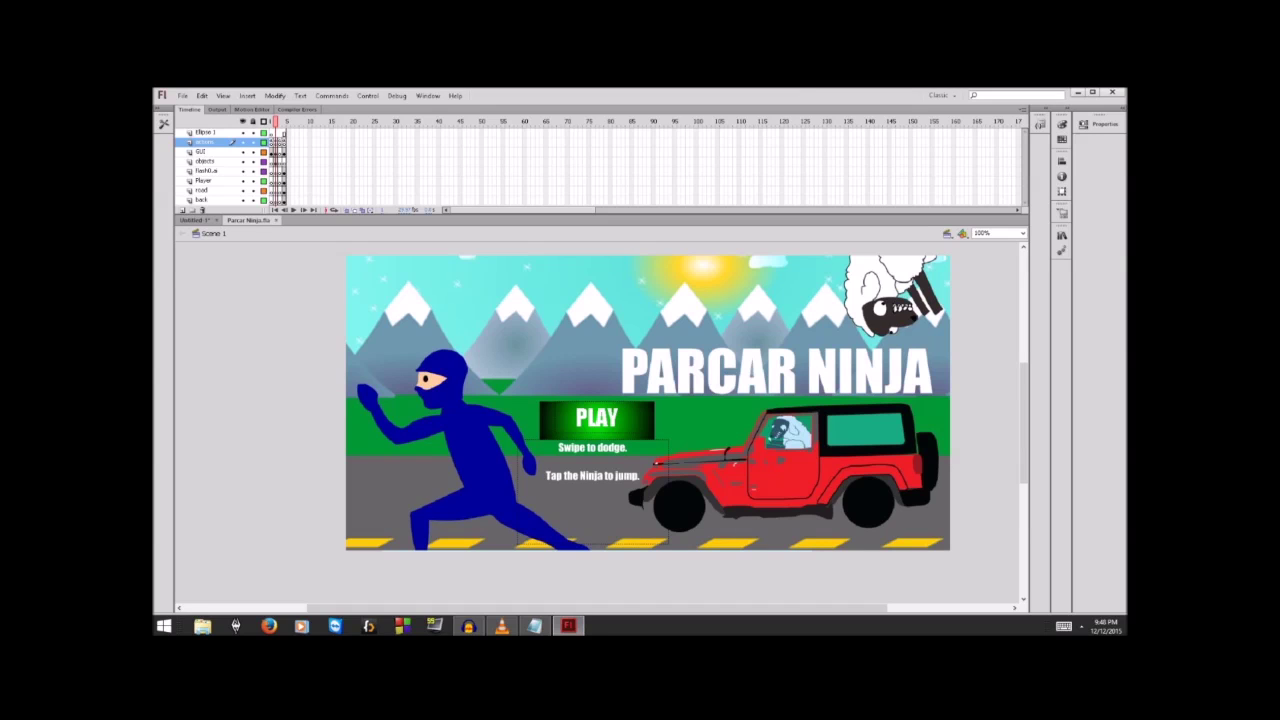
Step: Check frame 3, then open frame 2's code with the _admob.show call in the Actions panel
click(280, 122)
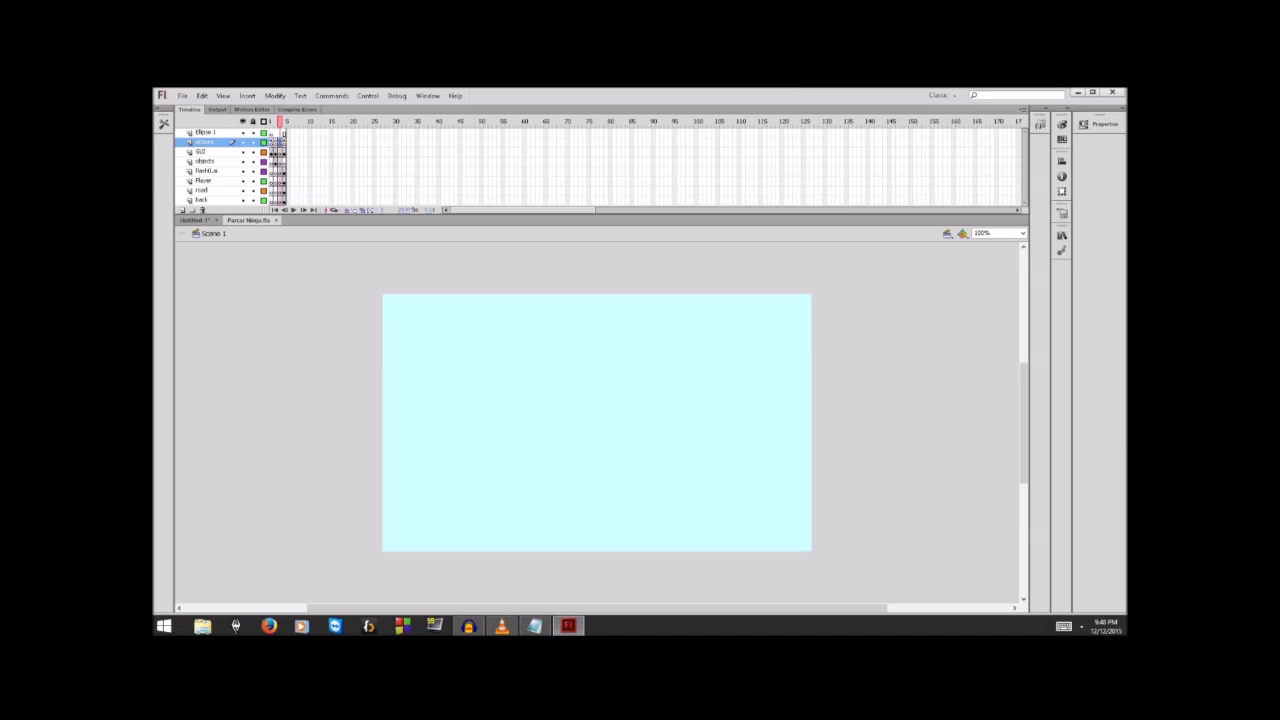
click(275, 122)
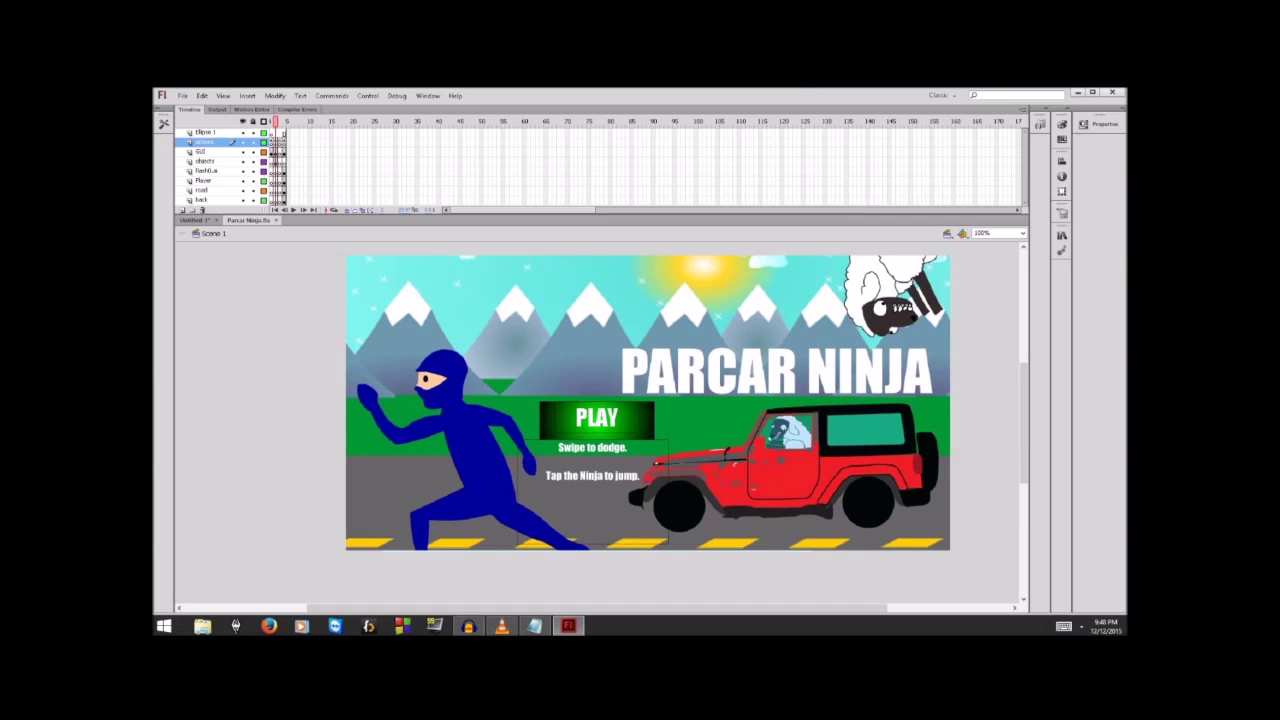
key(F9)
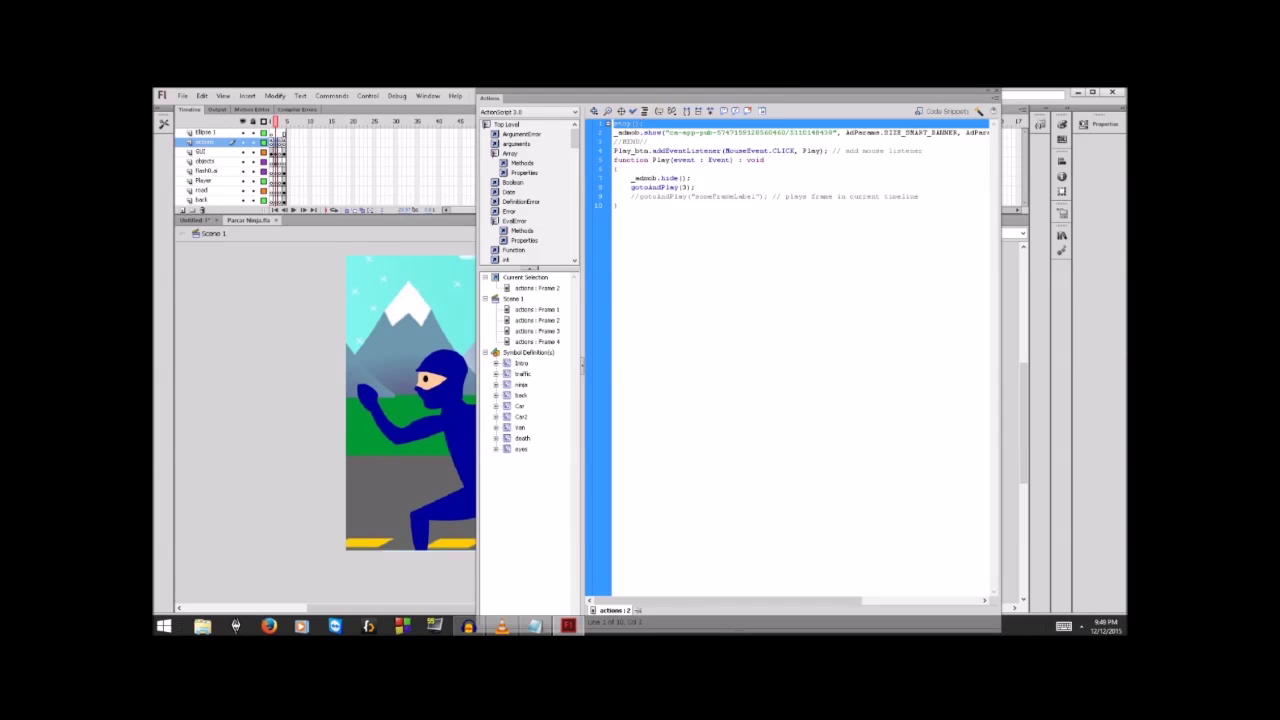
Step: Delete the old ad-unit ID from frame 2's _admob.show call, leaving empty quotes
click(646, 124)
drag(614, 132, 837, 132)
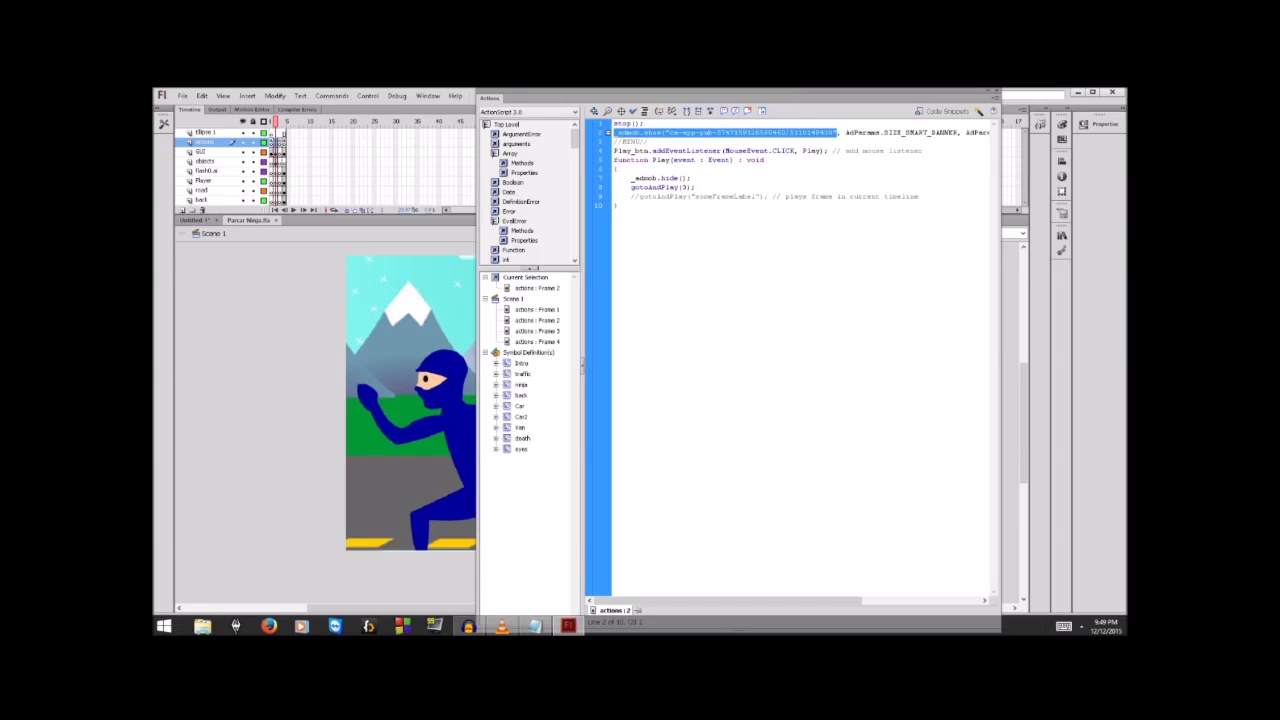
click(834, 132)
drag(832, 132, 669, 132)
key(BackSpace)
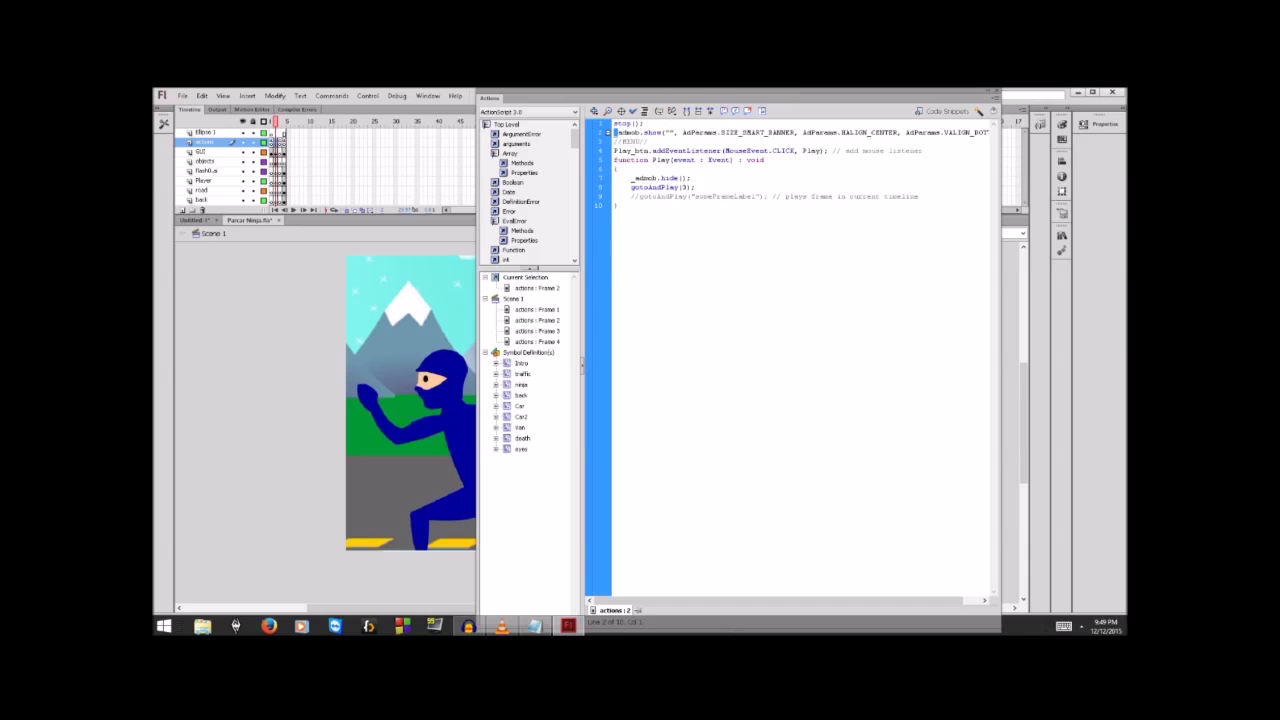
Step: Review the stop(); statement and banner call, then close the code editor with F9
click(641, 123)
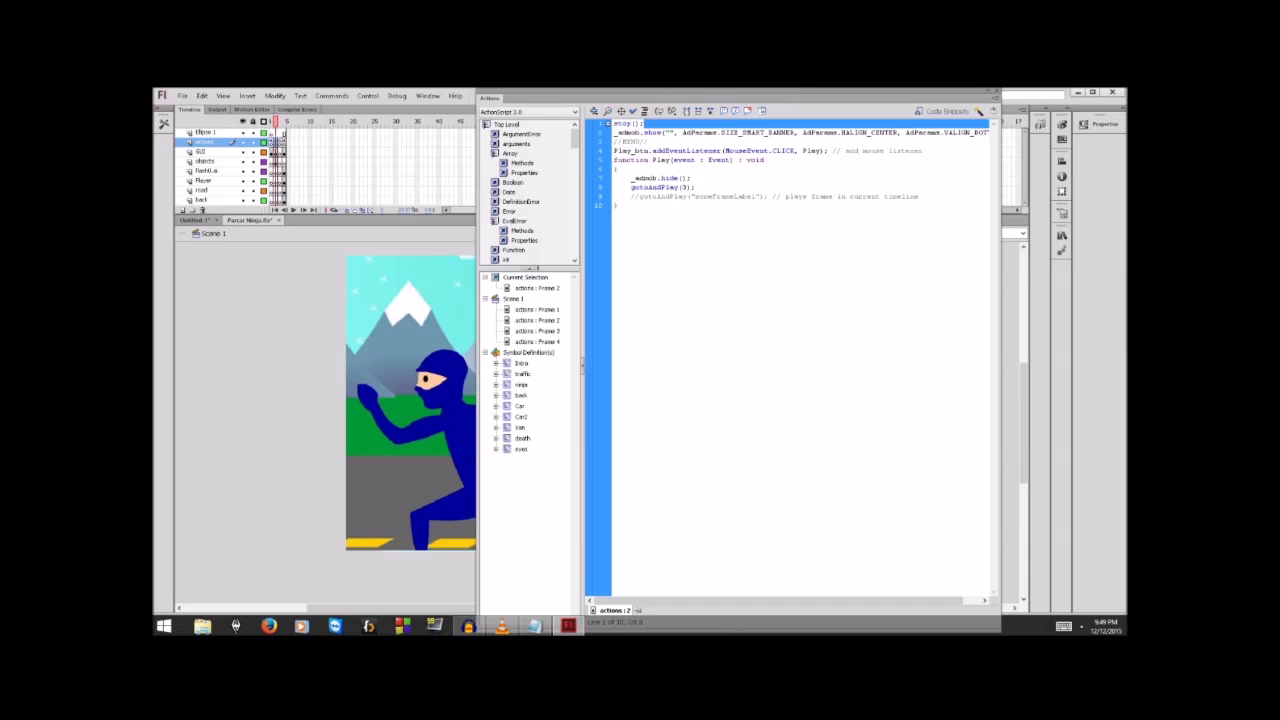
drag(643, 123, 613, 124)
mouse_move(613, 124)
mouse_down()
mouse_move(985, 133)
mouse_move(628, 141)
mouse_up()
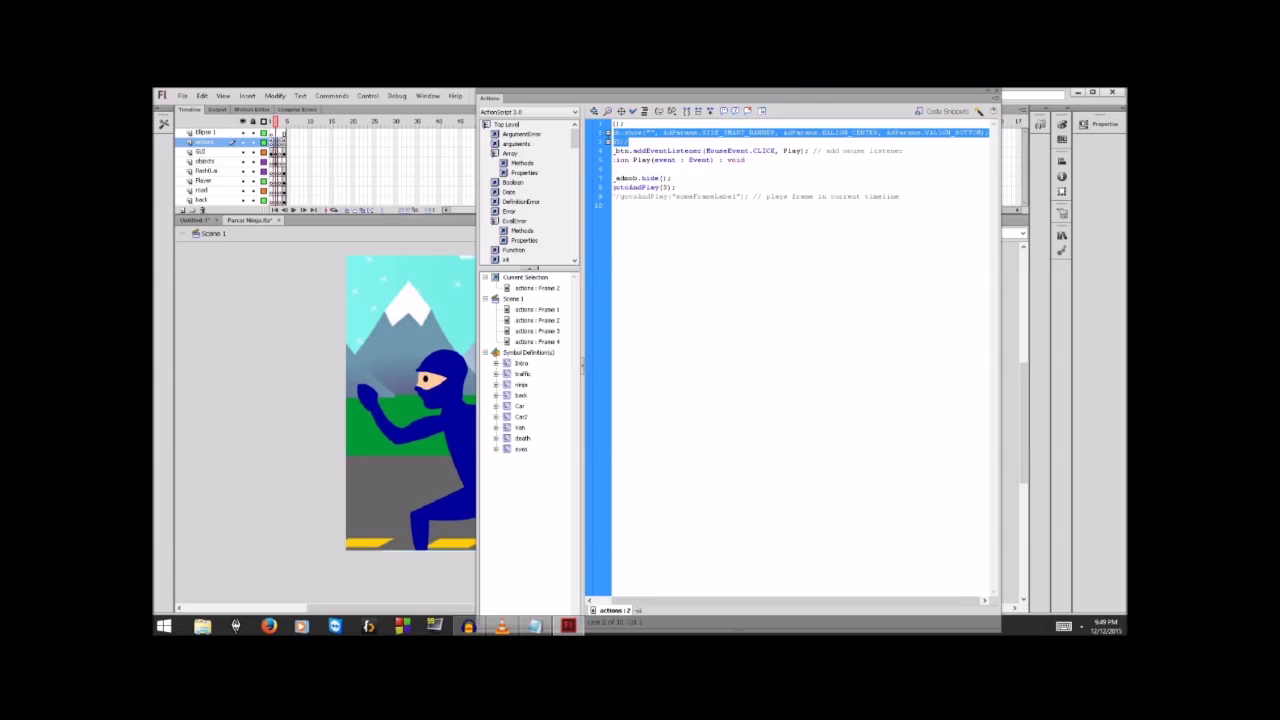
key(F9)
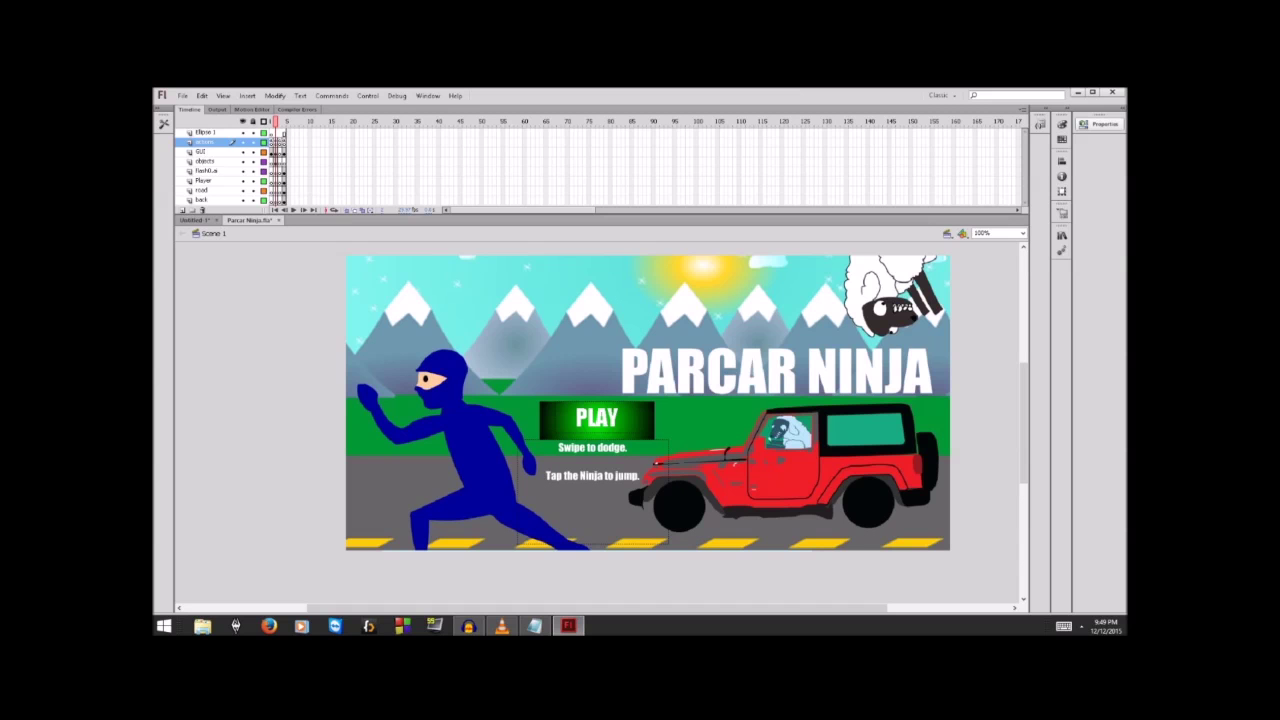
Step: Erase the document class name Main in the document's Properties panel
click(1084, 124)
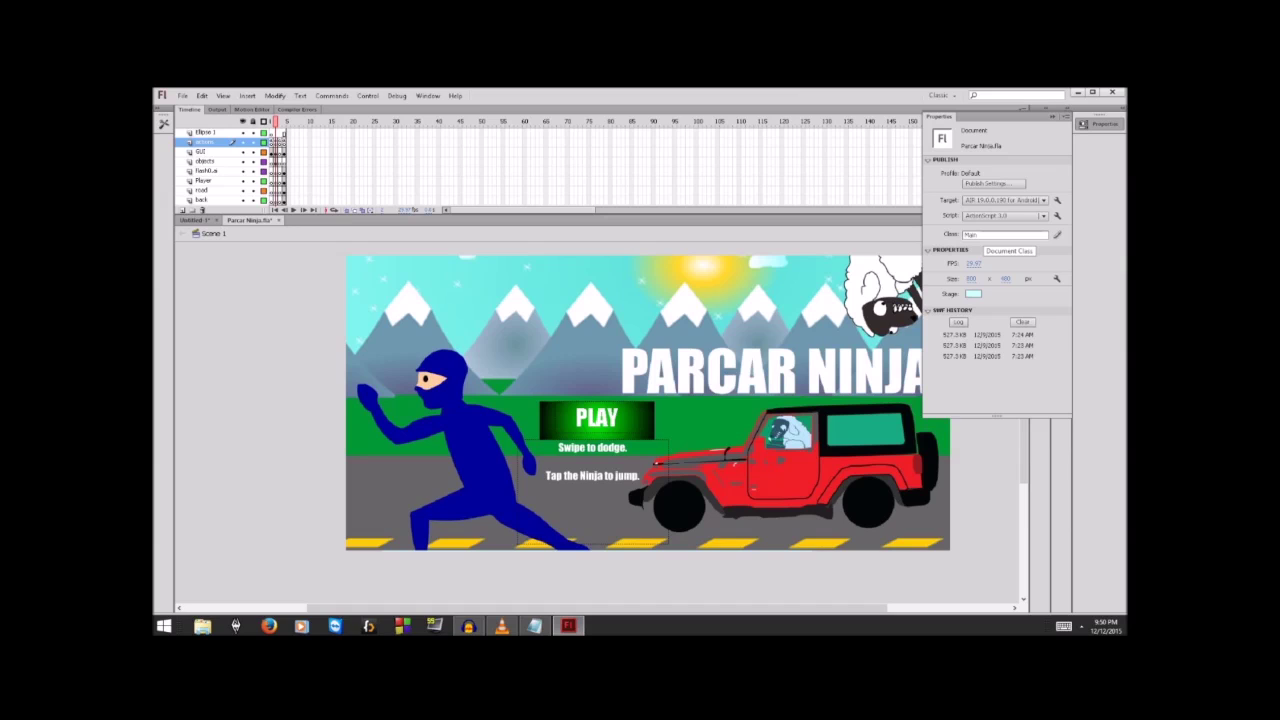
double_click(975, 234)
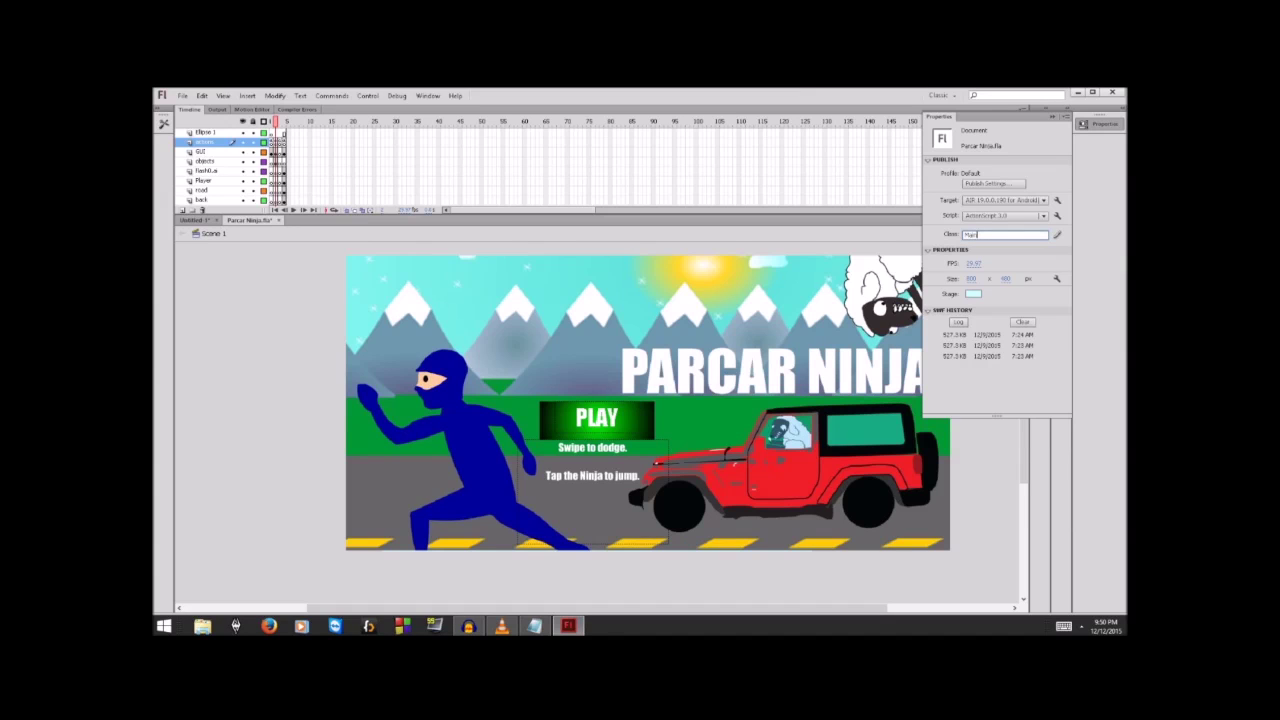
key(BackSpace)
Step: Re-enter Main as the document class and open File > AIR for Android Settings
click(968, 235)
text(Main)
key(alt)
key(Down)
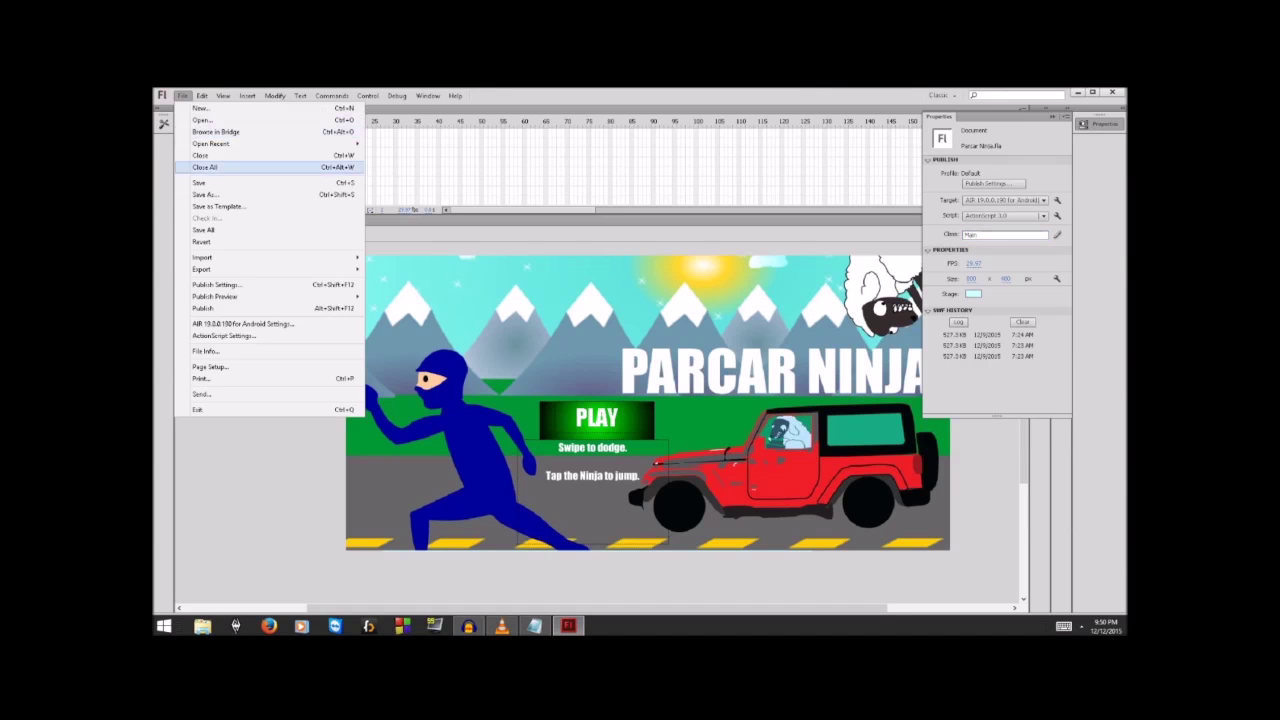
click(183, 96)
click(247, 96)
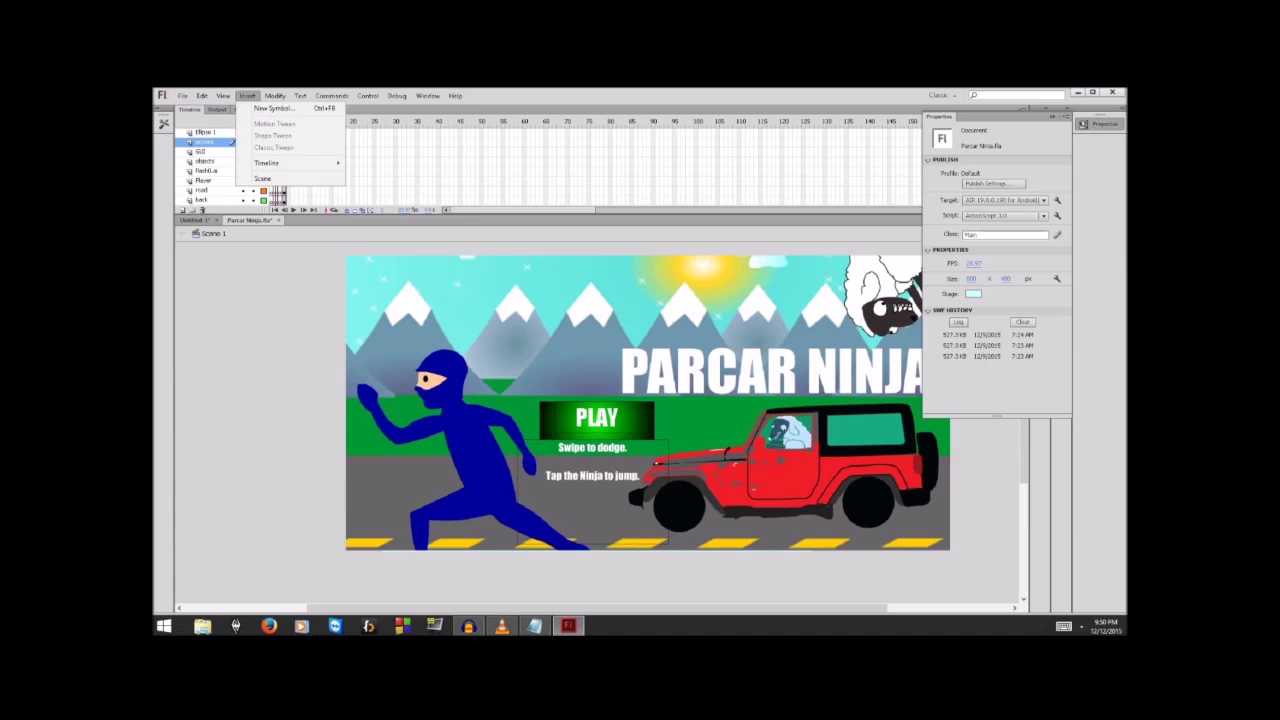
click(247, 96)
click(368, 96)
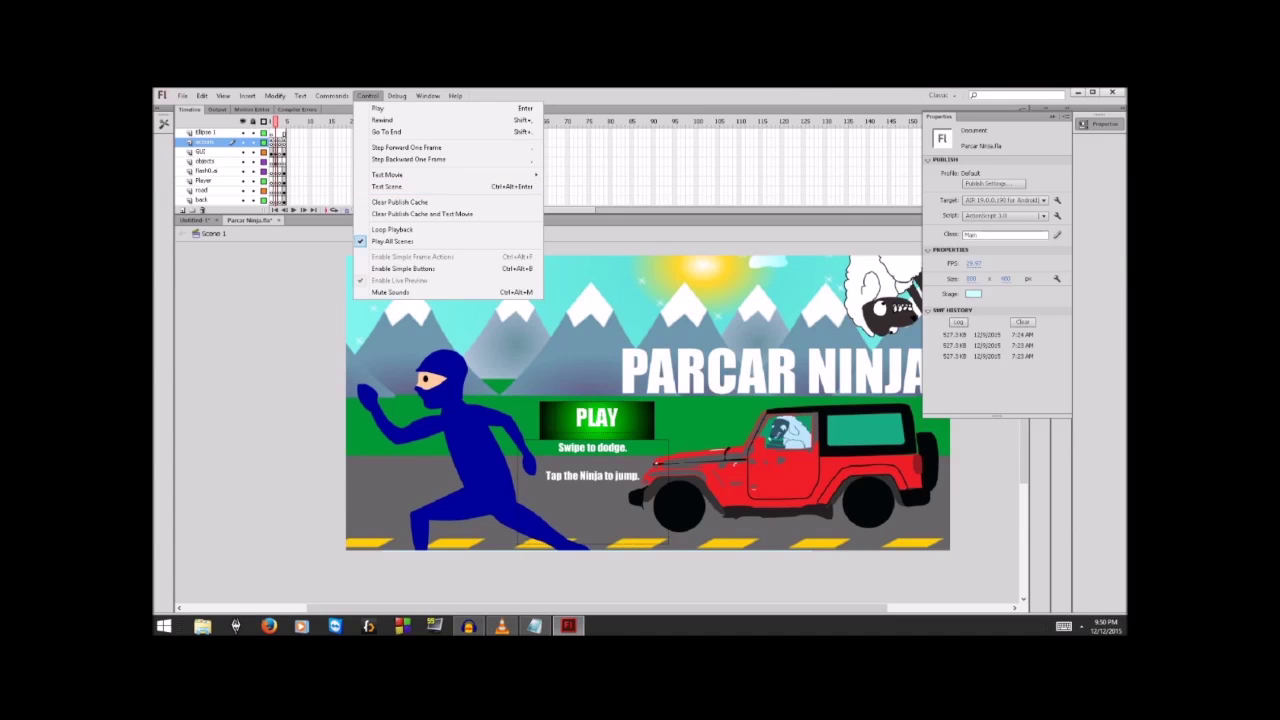
key(Escape)
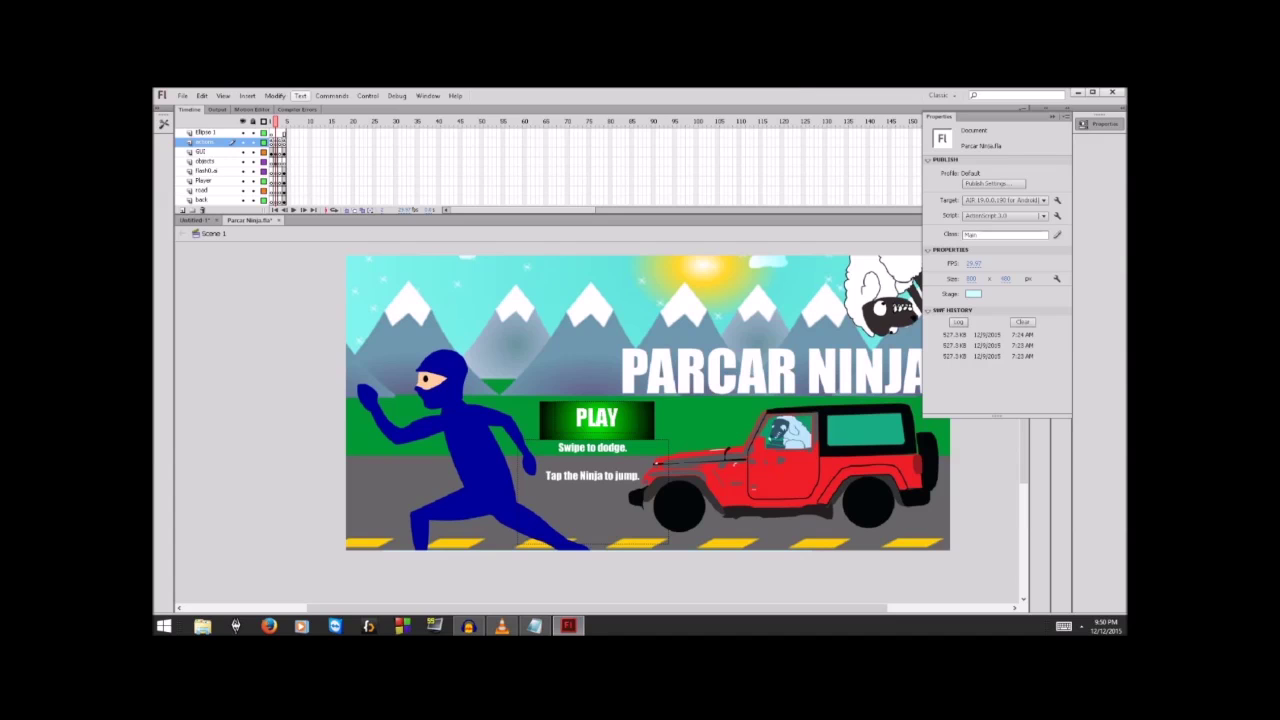
click(183, 96)
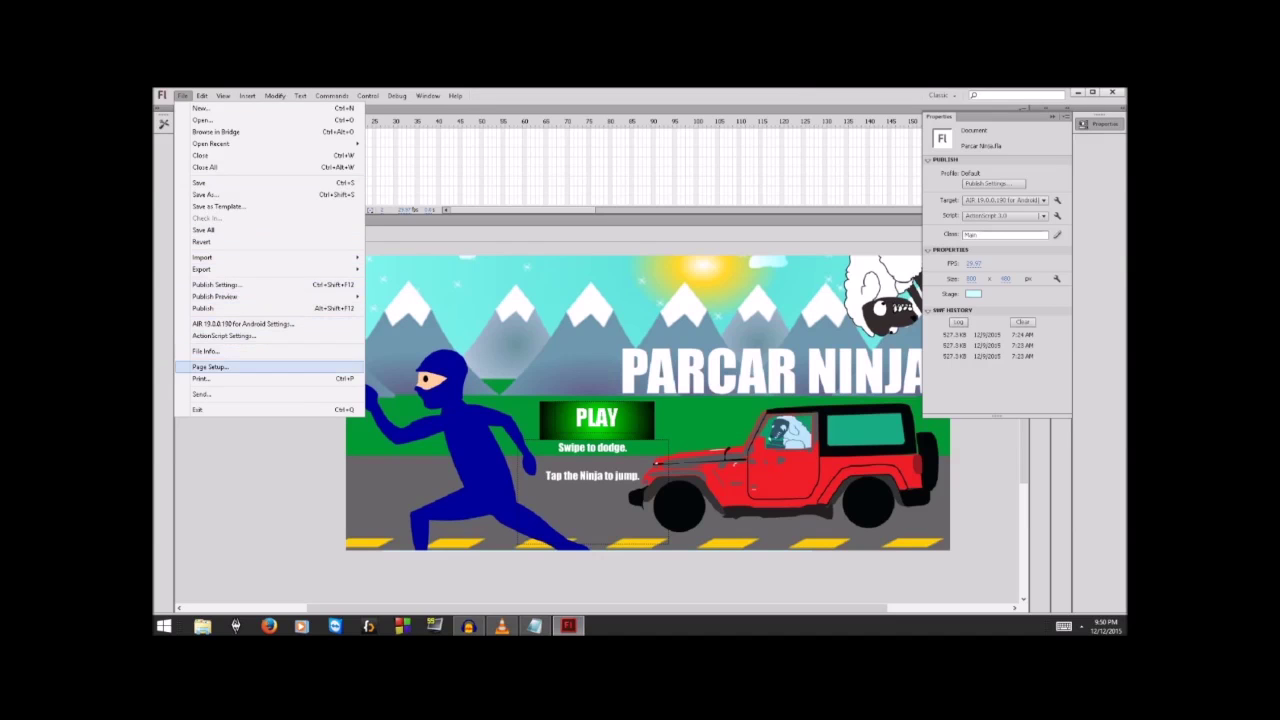
click(243, 324)
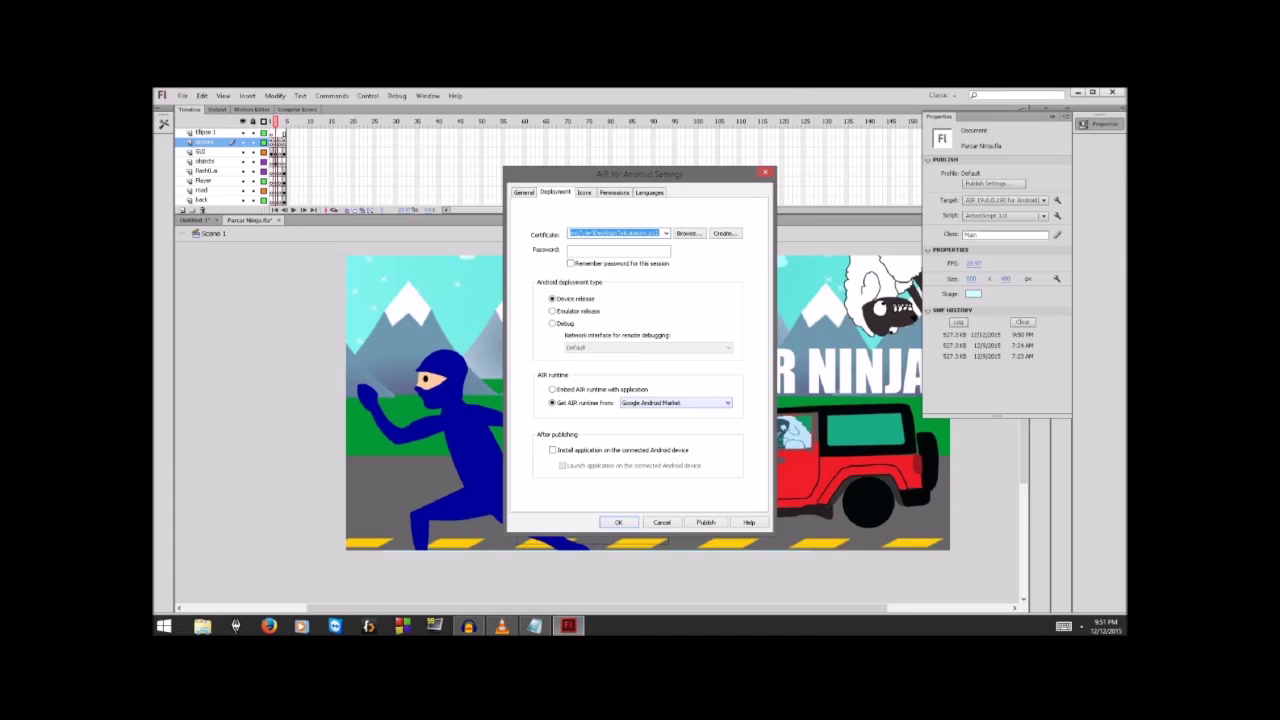
Step: Review the Permissions, Deployment and General tabs of AIR for Android Settings, then close it
key(ctrl+Tab)
key(ctrl+Tab)
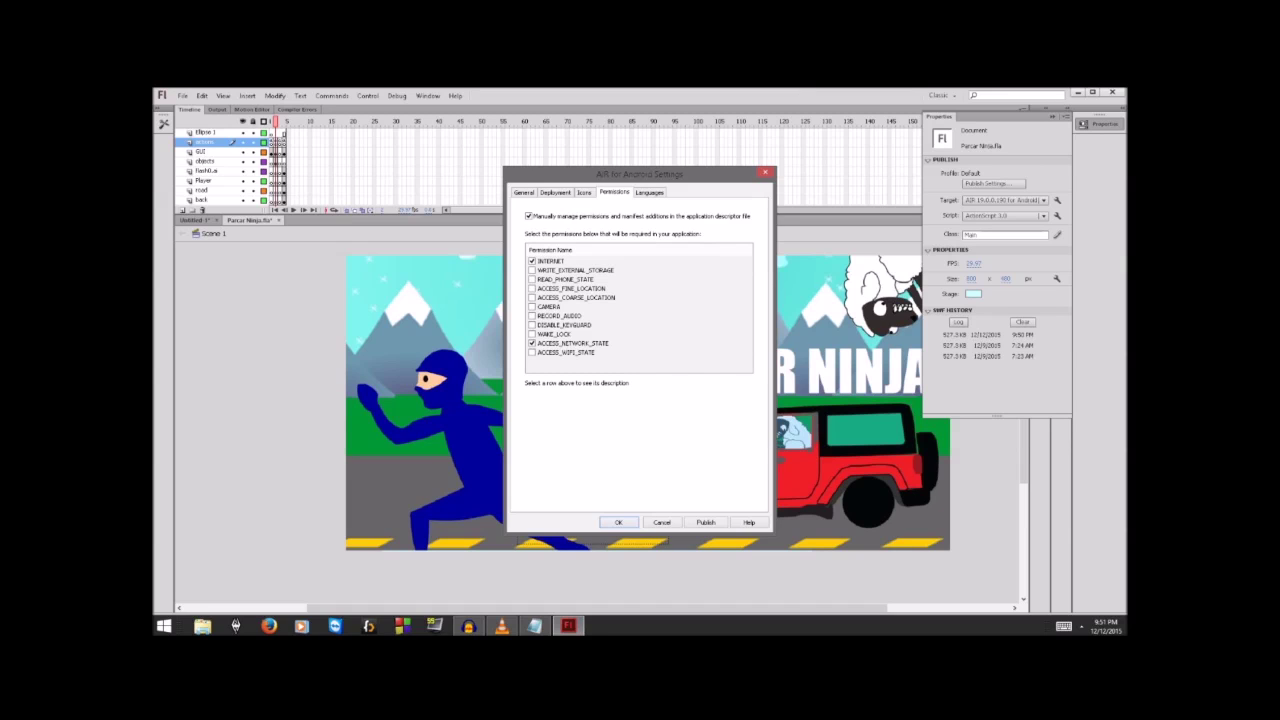
click(555, 192)
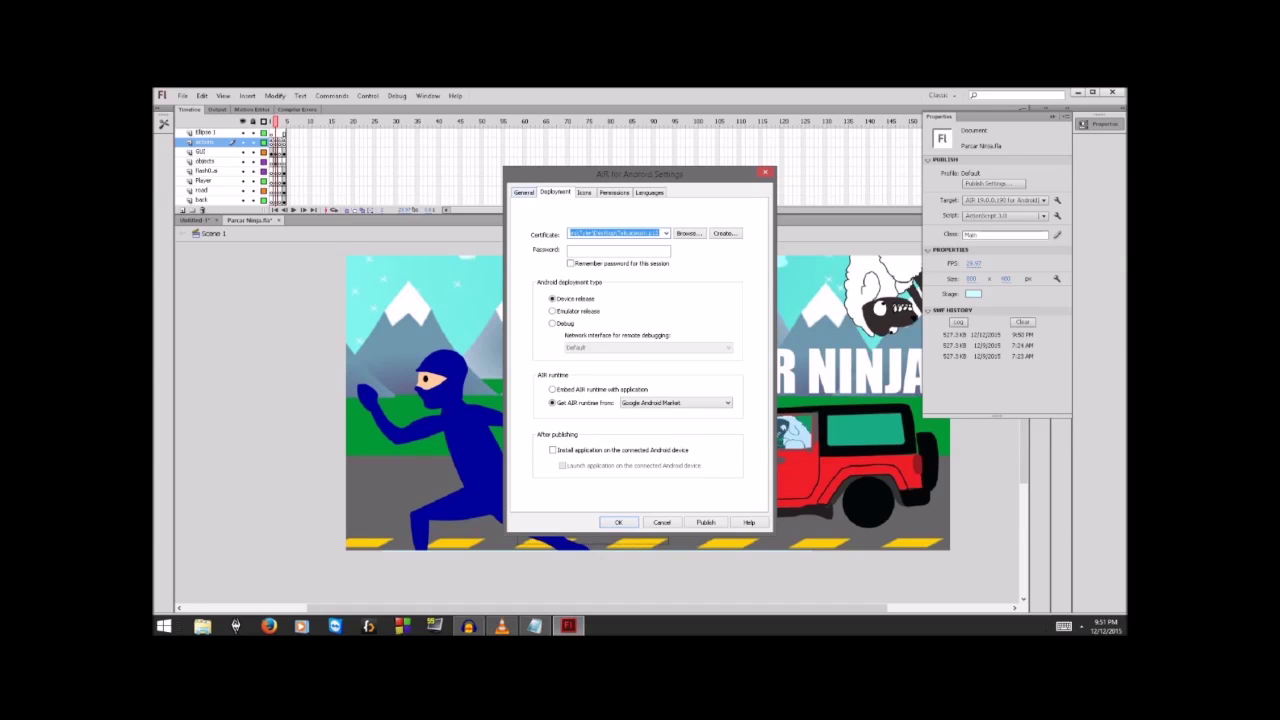
key(ctrl+shift+Tab)
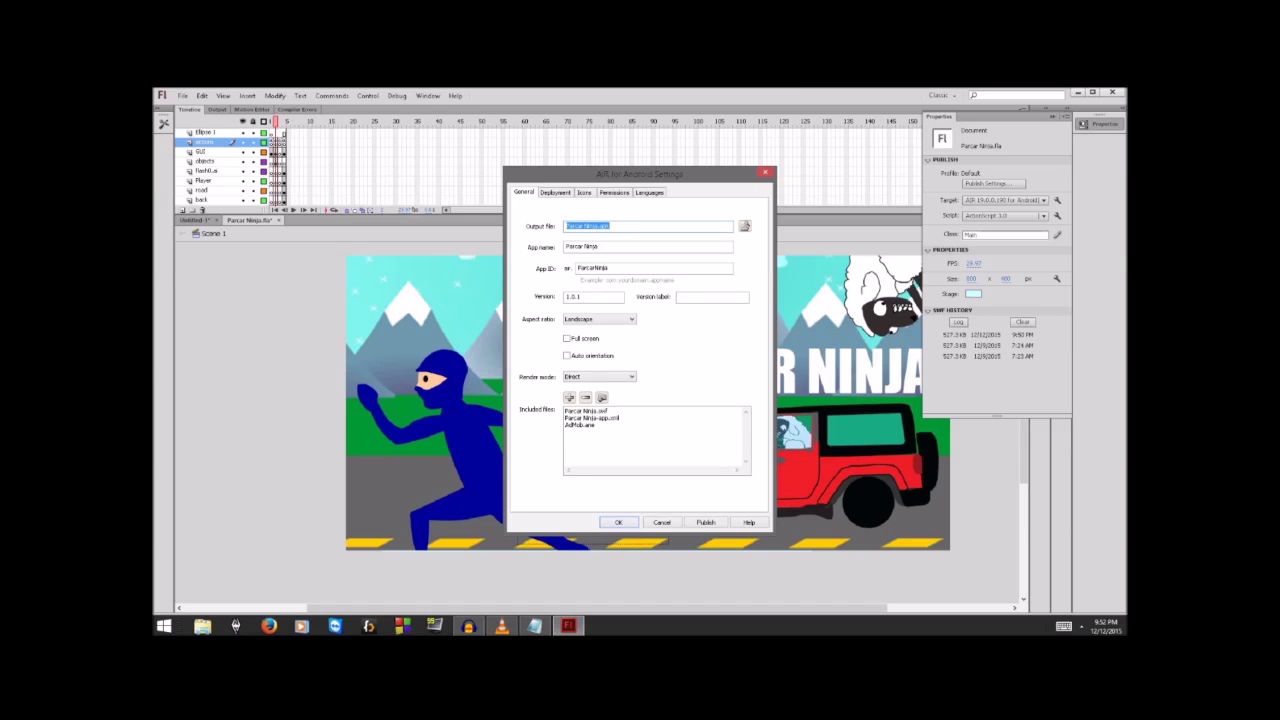
key(Return)
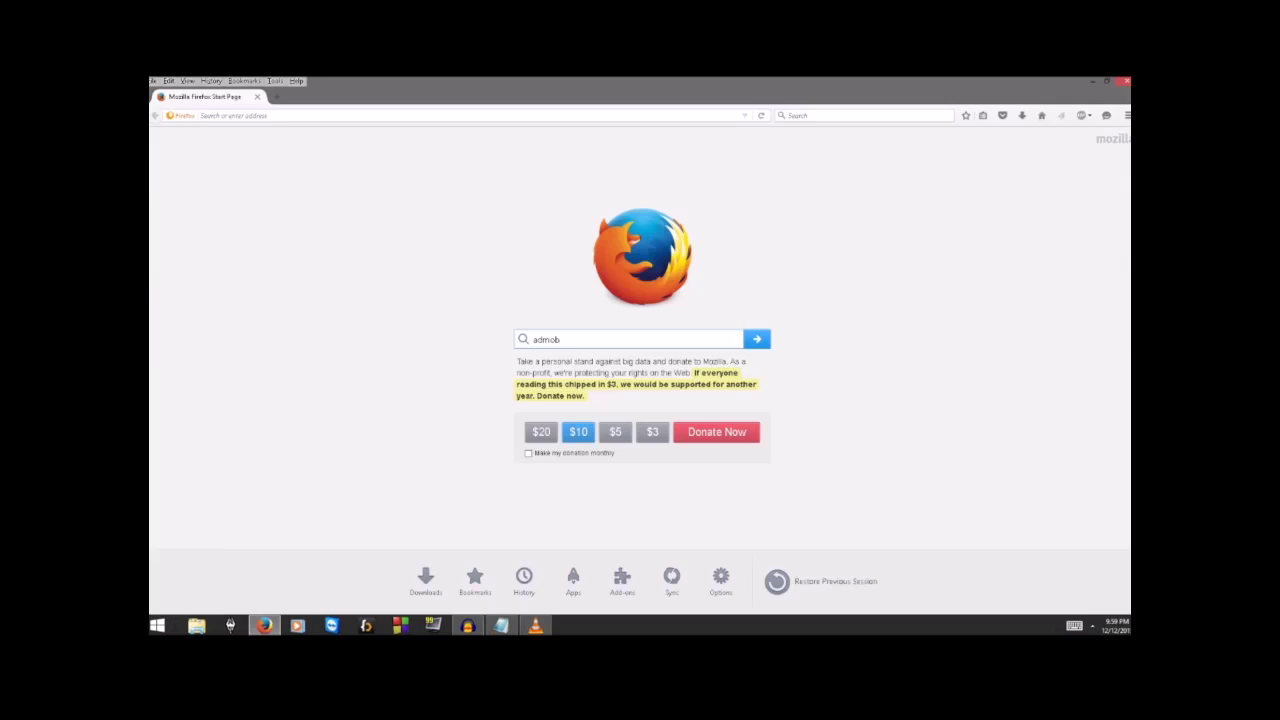
Step: Search the web for admob and open the AdMob dashboard listing Parcar Ninja
key(Return)
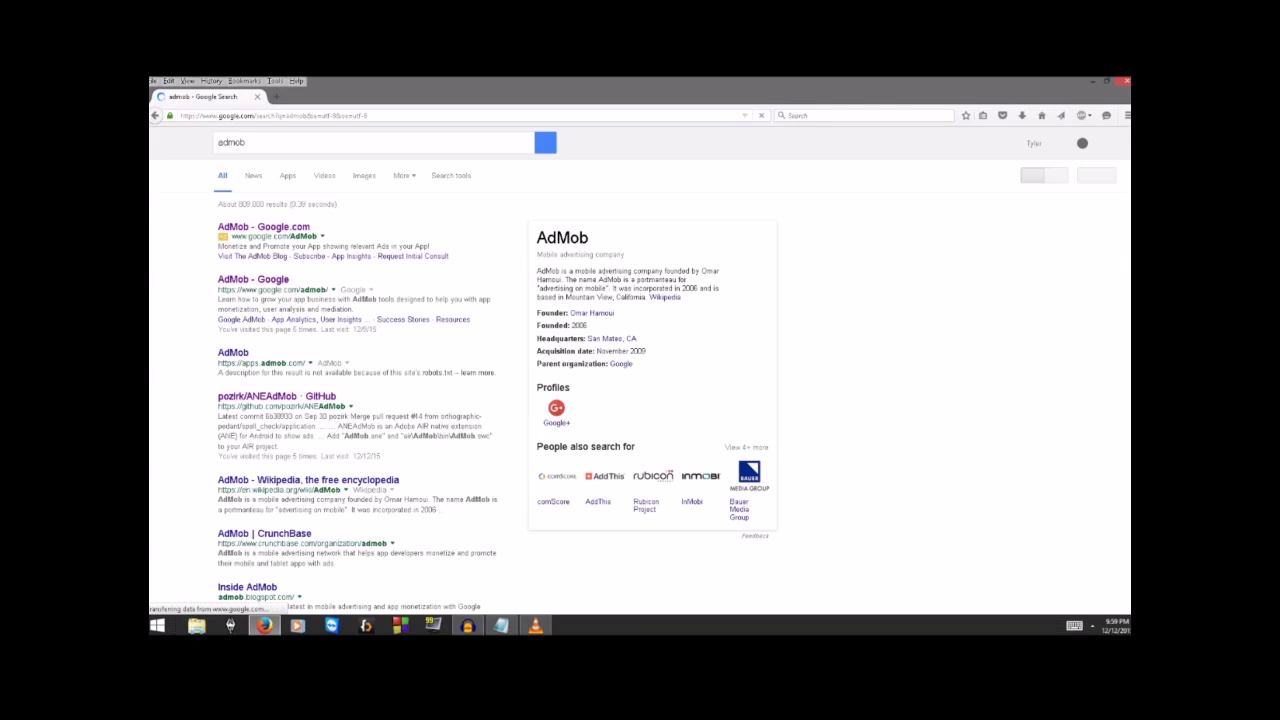
click(253, 280)
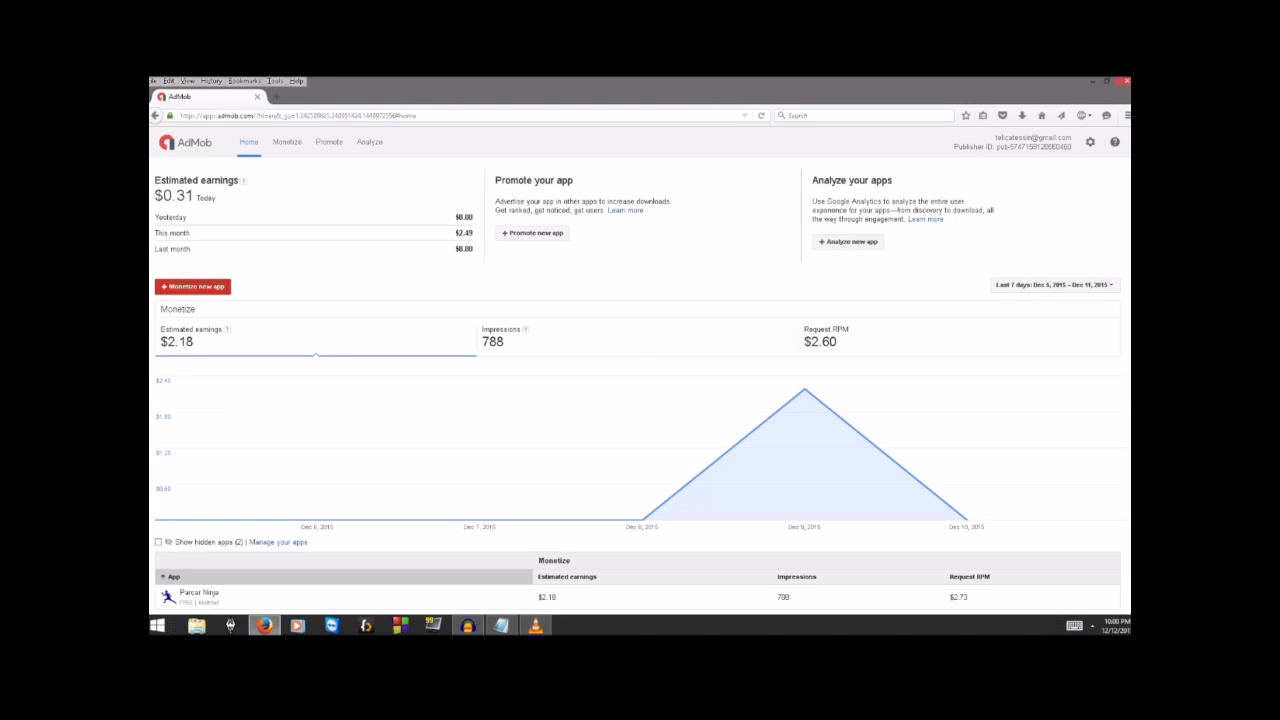
Step: Manually add an Android app named test to AdMob
click(193, 286)
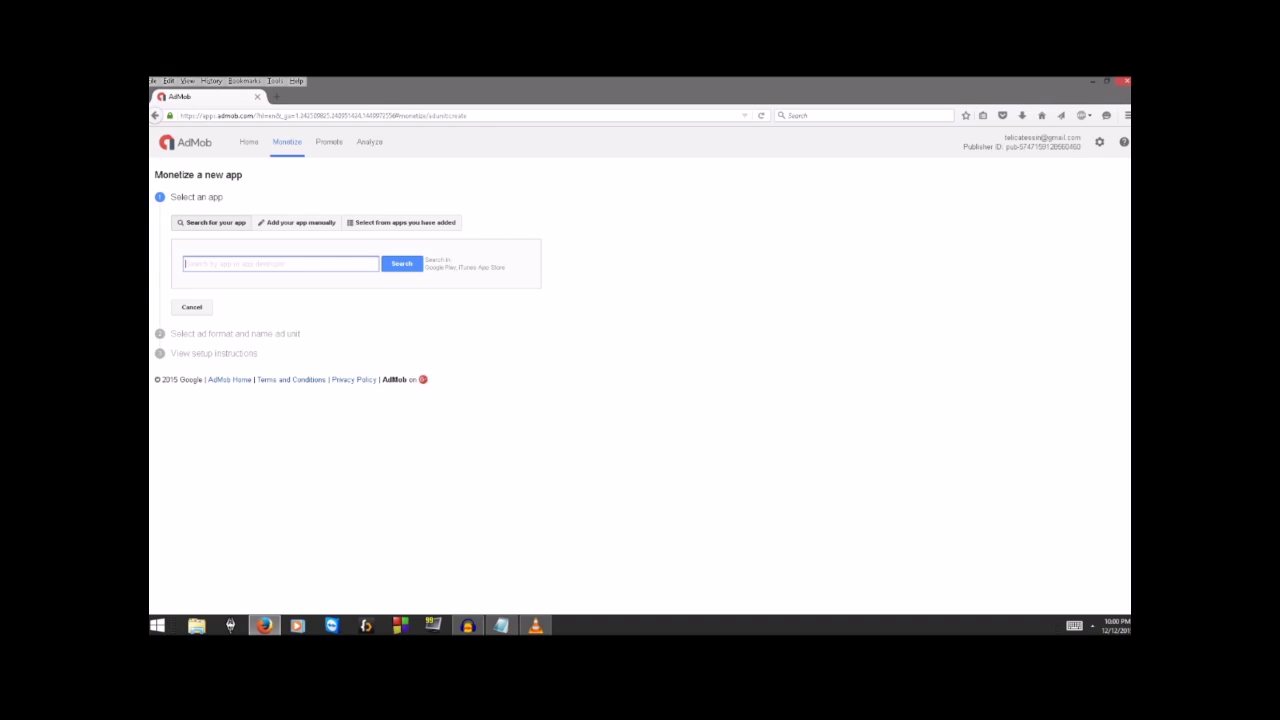
text(test)
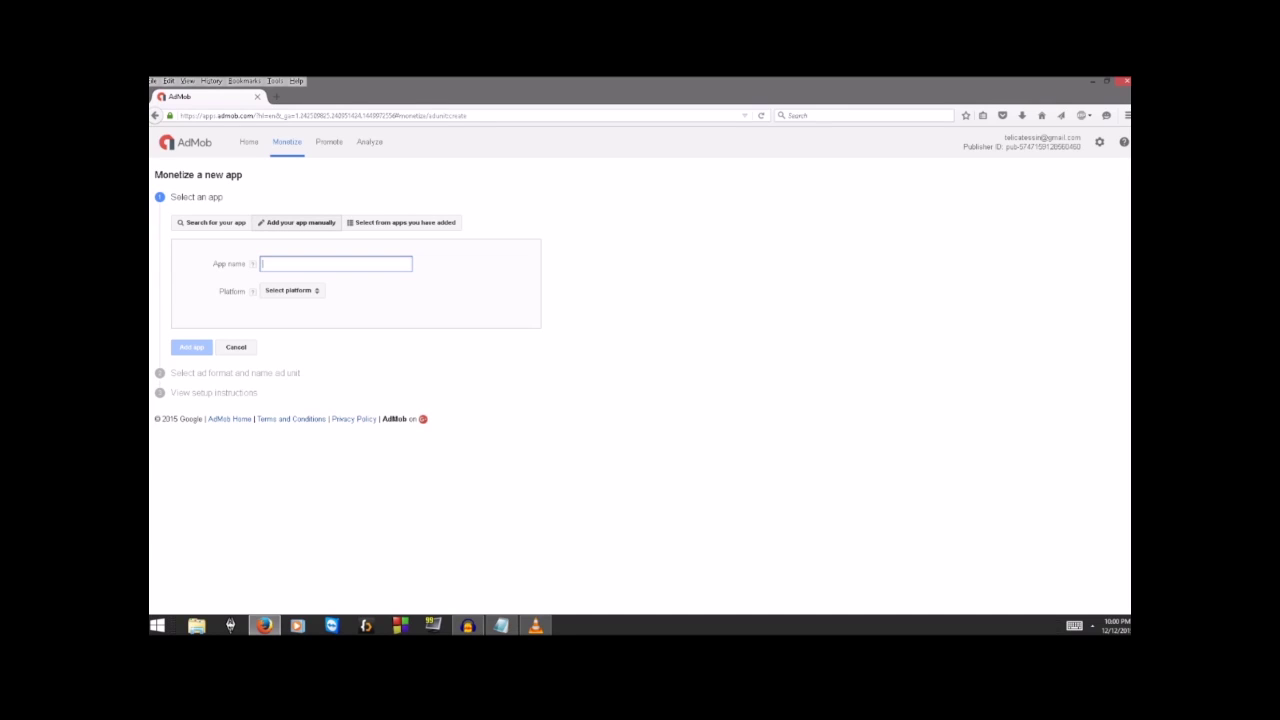
text(test)
click(291, 290)
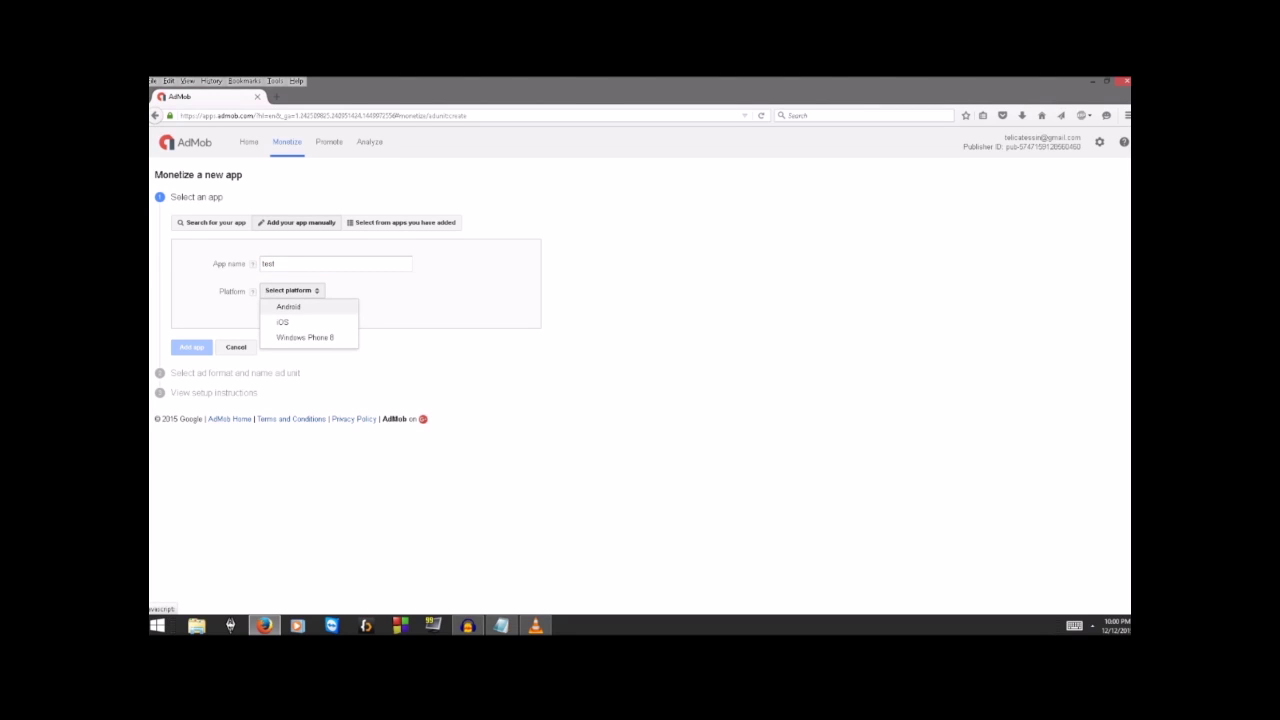
click(288, 306)
click(191, 347)
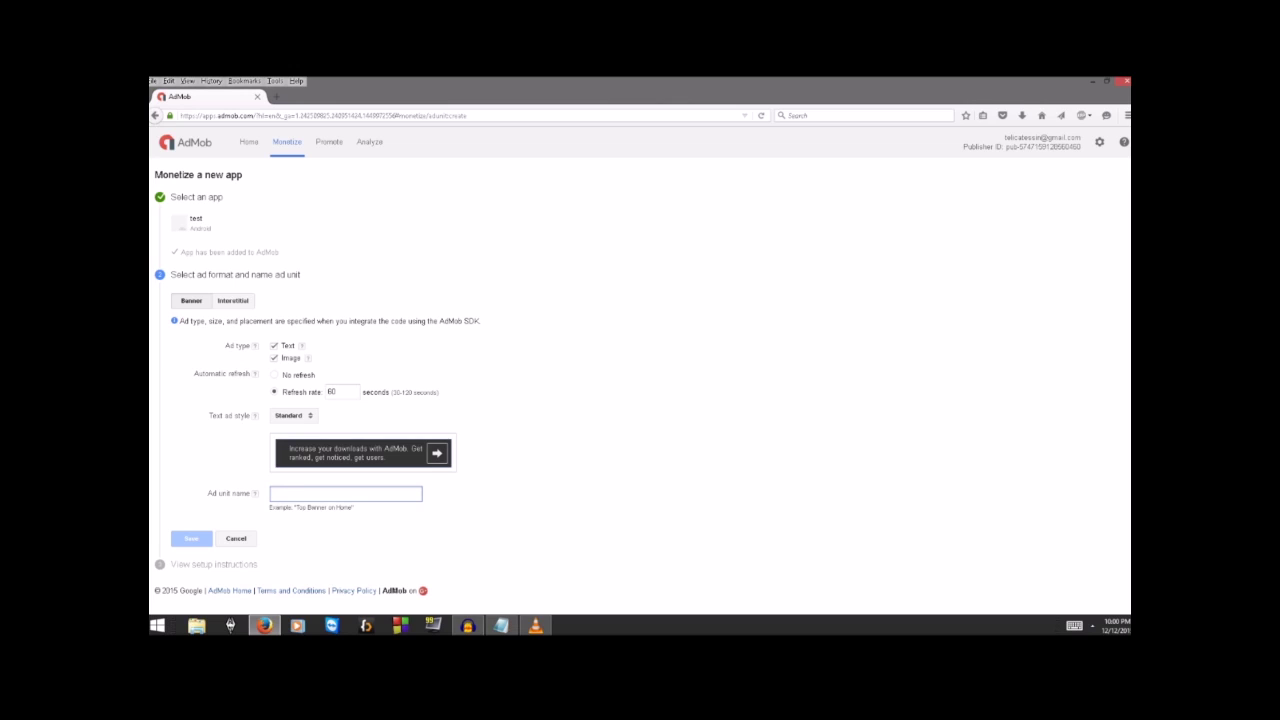
Step: Save a Banner ad unit for the test app, then select ENTER ID in Main.as
text(B)
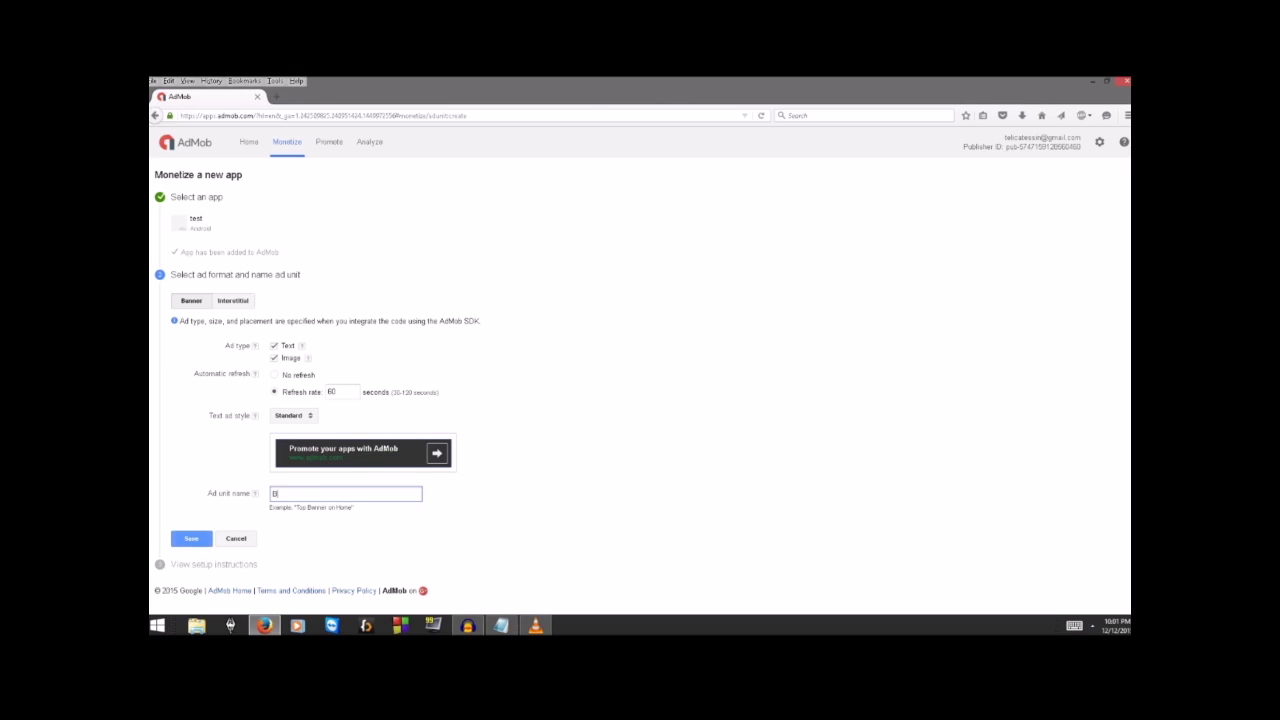
text(anner)
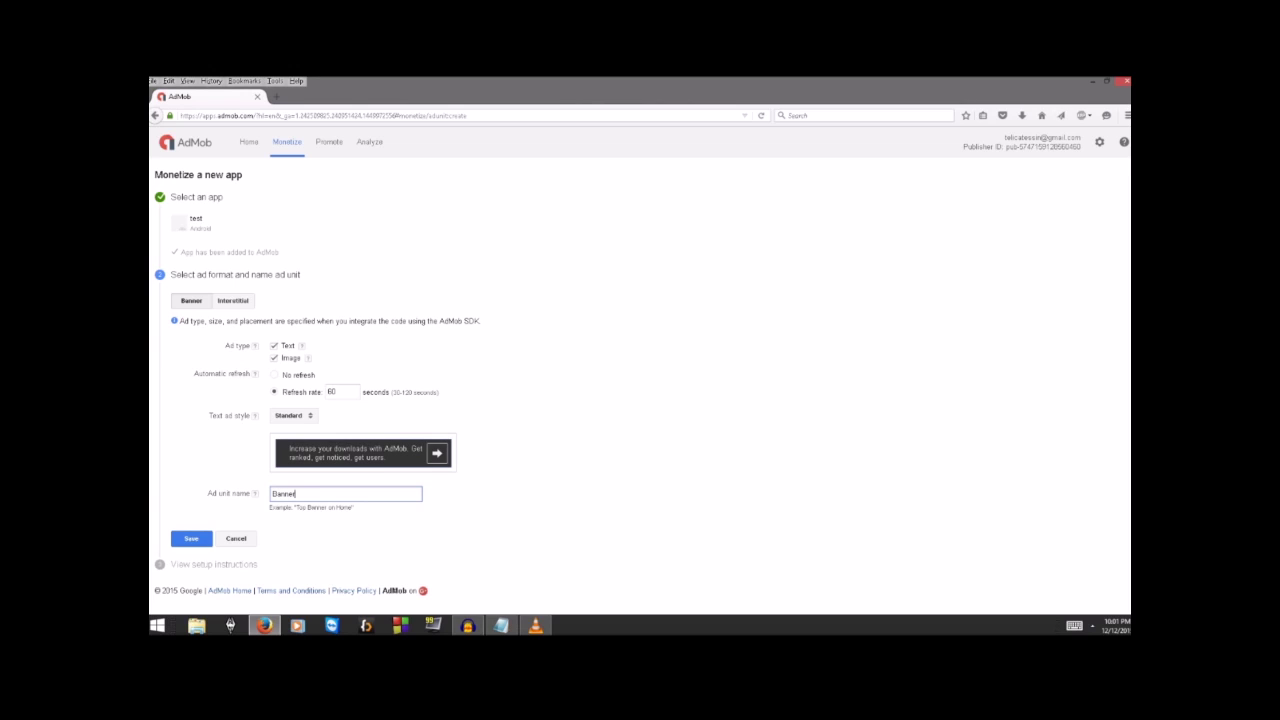
key(Return)
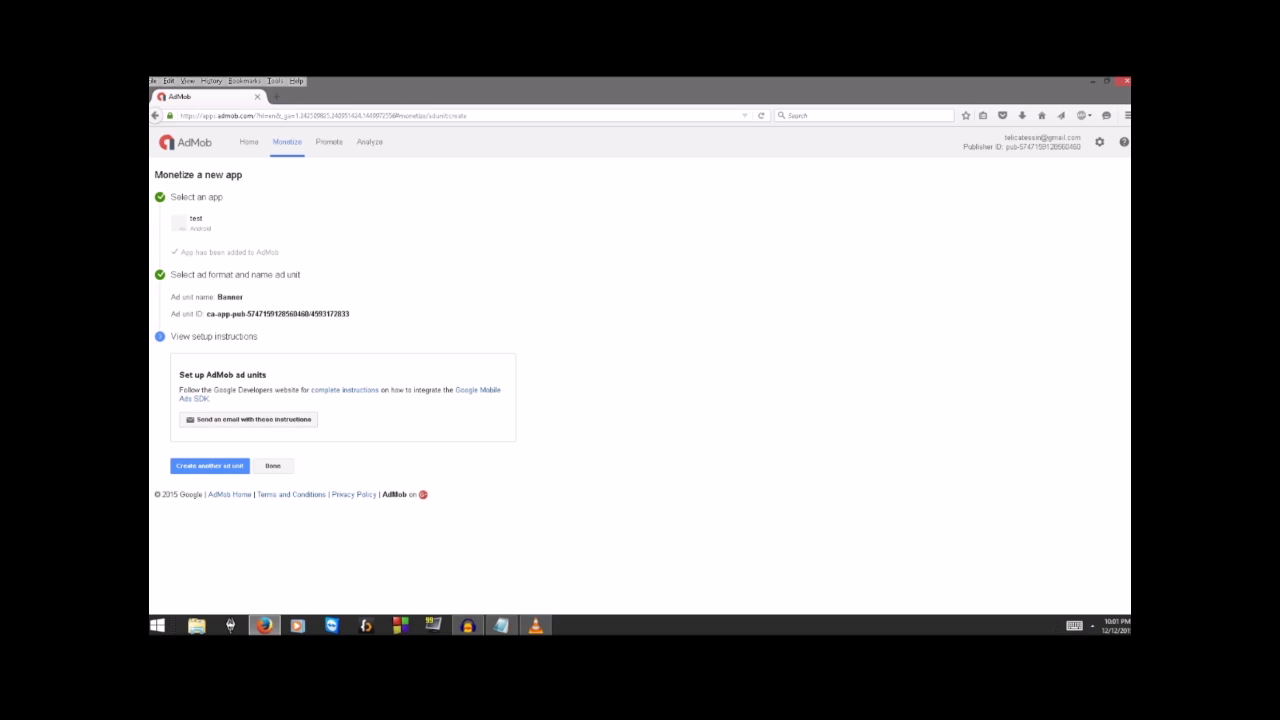
key(alt+Tab)
drag(585, 310, 673, 310)
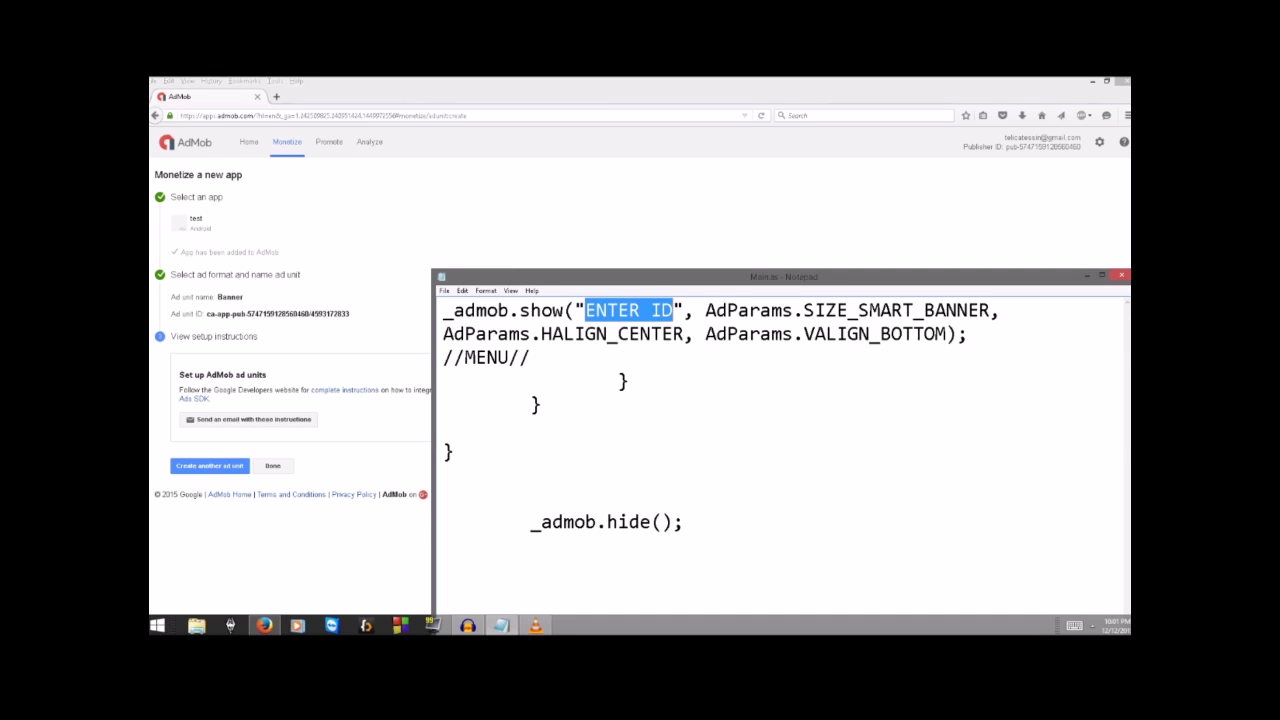
Step: Select the ENTER ID placeholder and then the whole _admob.show statement in Main.as
click(586, 310)
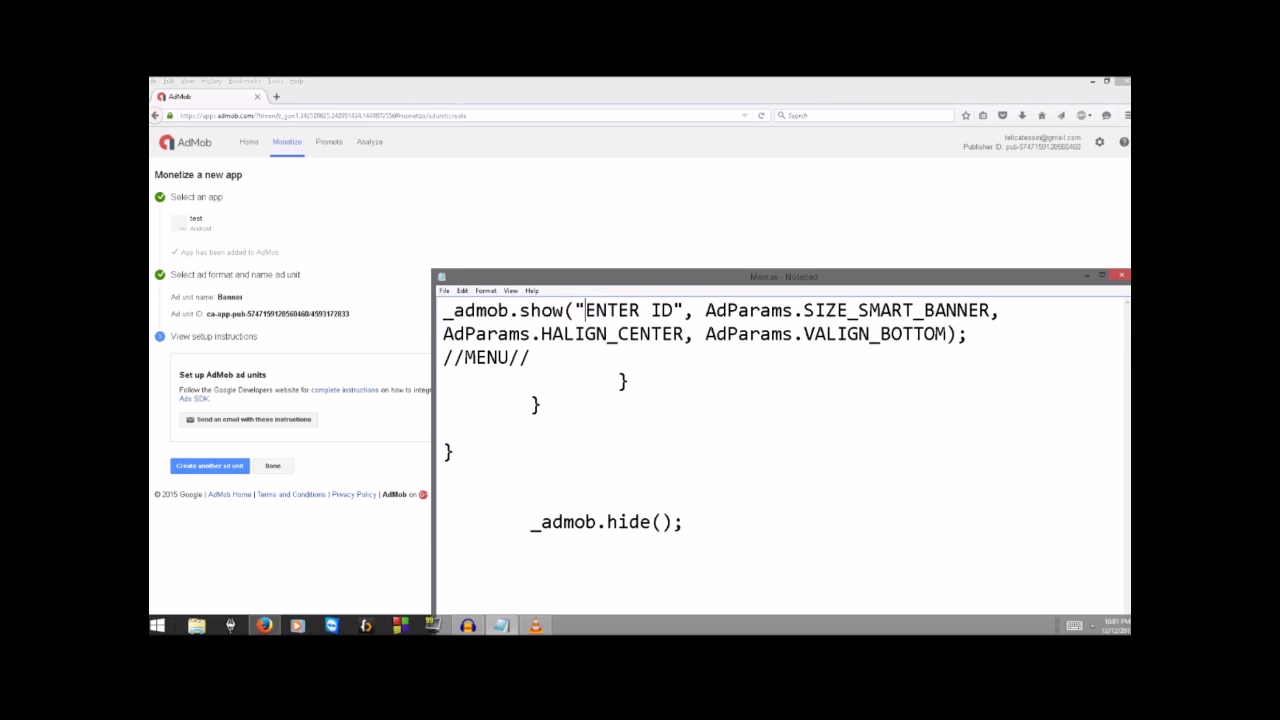
key(shift+Left)
key(shift+Left)
key(shift+Right)
key(shift+Right)
key(shift+Right)
key(shift+Right)
key(shift+Right)
key(shift+Right)
key(shift+Right)
key(shift+Right)
key(shift+Right)
key(shift+Right)
key(shift+Right)
key(shift+Right)
key(shift+Right)
key(shift+Right)
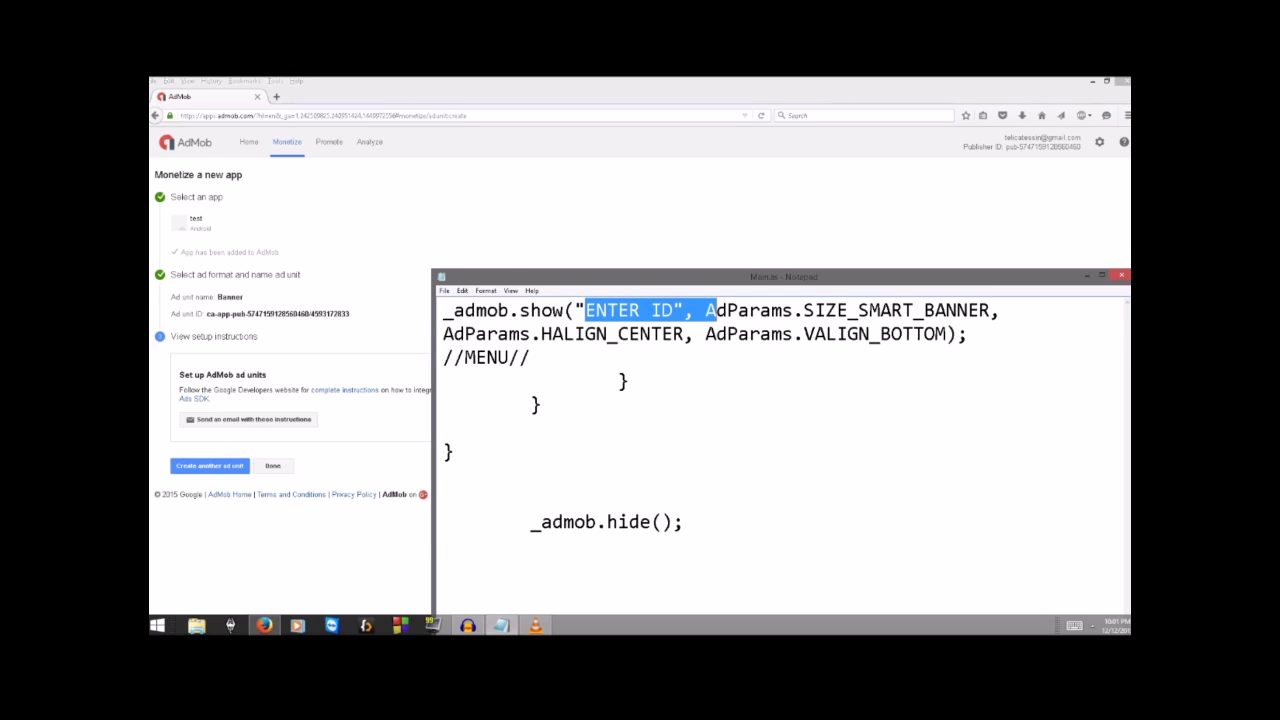
key(shift+Left)
key(shift+Left)
key(shift+Left)
key(shift+Left)
key(shift+Left)
key(shift+Left)
key(shift+Left)
key(shift+Left)
key(shift+Left)
key(shift+Left)
key(shift+Left)
key(shift+Left)
key(shift+Left)
key(shift+Left)
key(shift+Right)
key(shift+Right)
key(shift+Right)
key(shift+Right)
key(shift+Right)
key(shift+Right)
key(shift+Right)
key(shift+Right)
key(shift+Right)
key(shift+Right)
key(shift+Right)
key(shift+Right)
key(shift+Right)
key(shift+Right)
key(shift+Right)
key(shift+Right)
key(shift+Right)
key(shift+Right)
key(shift+Right)
key(shift+Right)
key(shift+Right)
key(shift+Right)
key(shift+Right)
key(shift+Right)
key(shift+Right)
key(shift+Right)
key(shift+Right)
key(shift+Right)
key(shift+Right)
key(shift+Right)
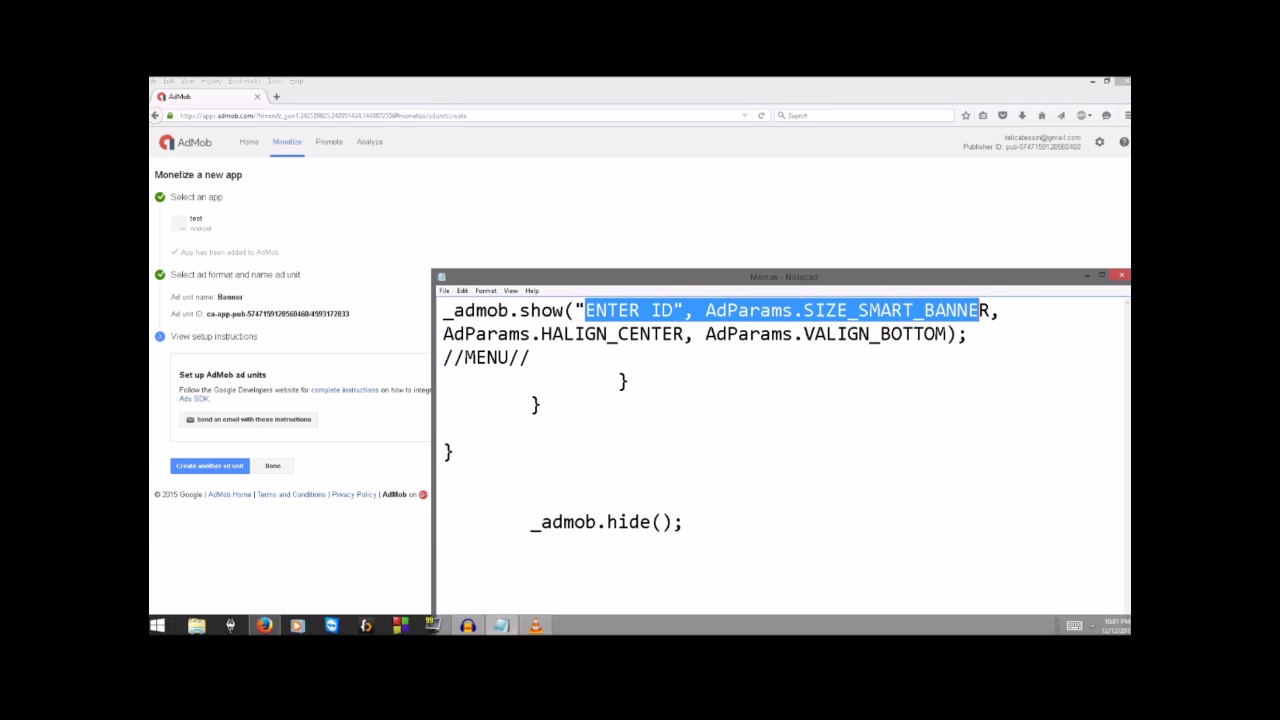
key(shift+Down)
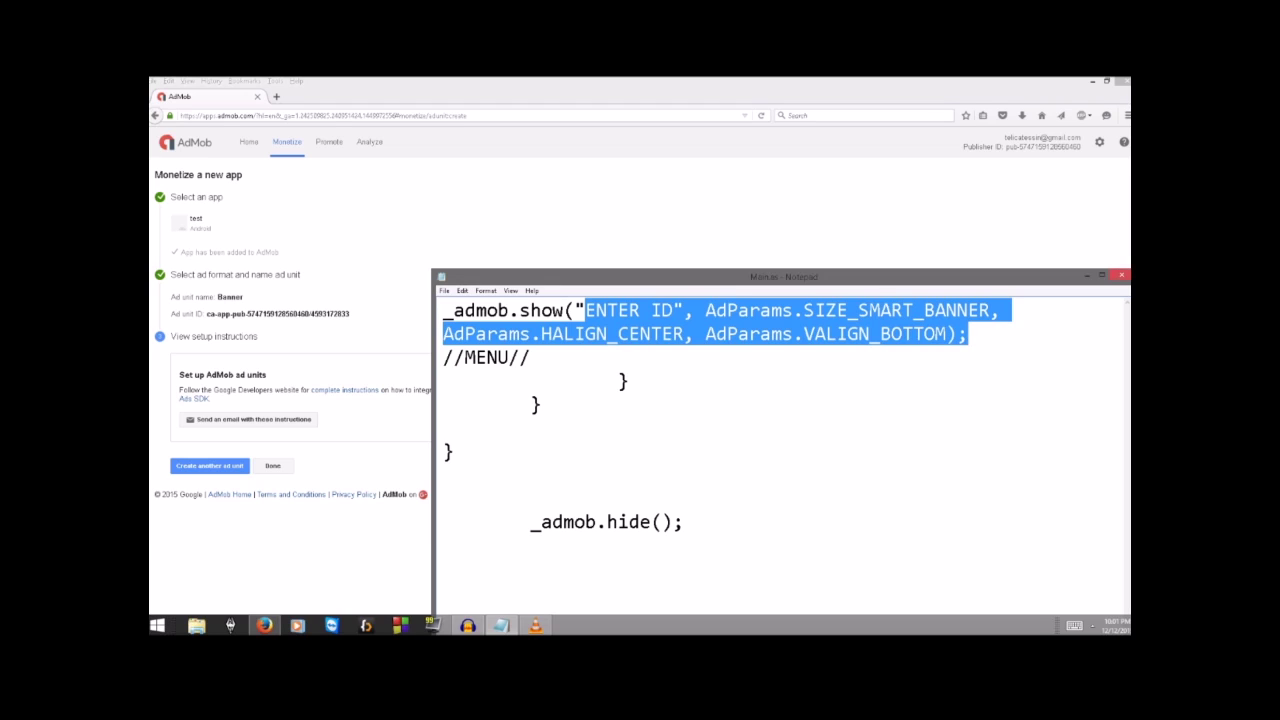
Step: Cancel closing Main.as, move Notepad aside, and bring the browser back to the front
click(1122, 275)
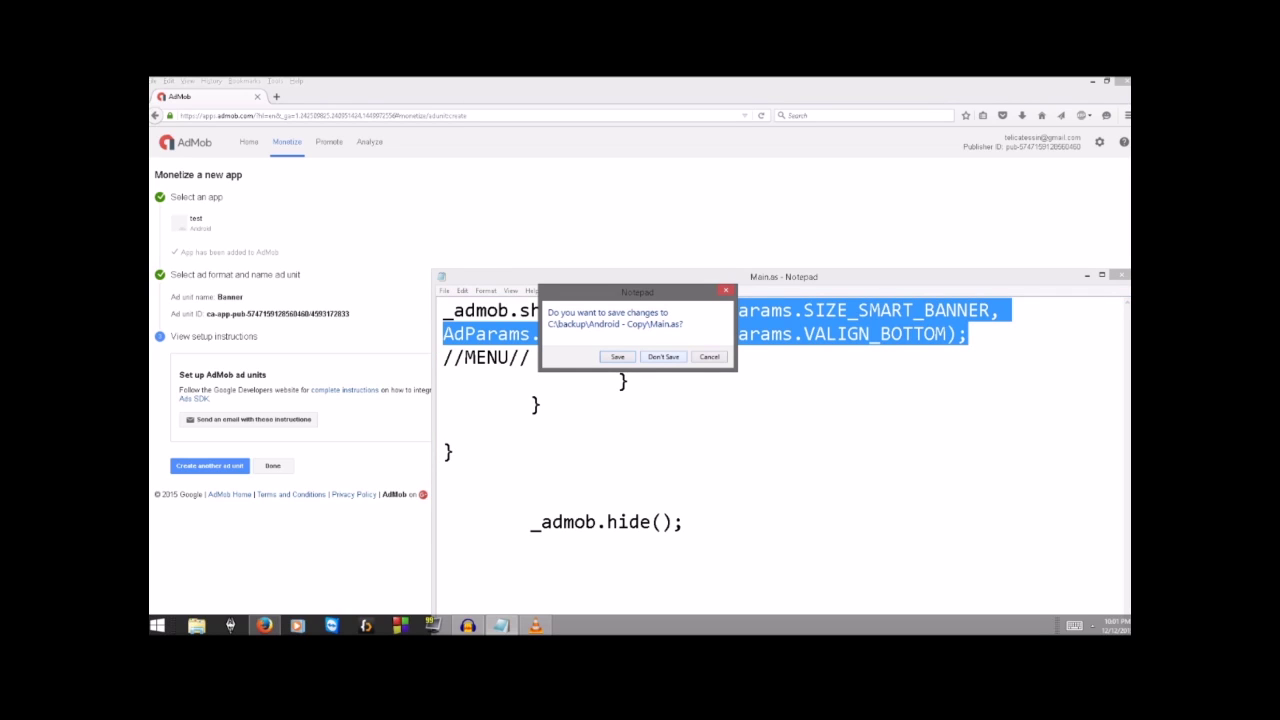
click(709, 356)
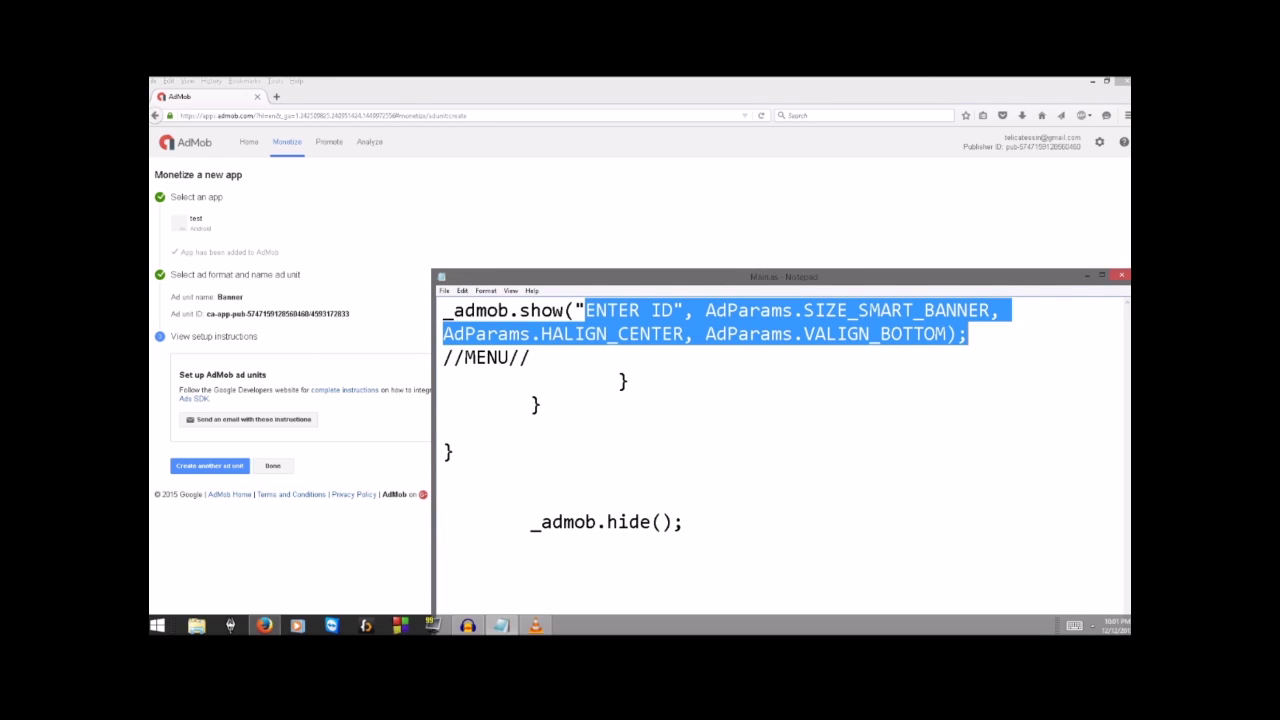
drag(784, 277, 672, 195)
click(260, 314)
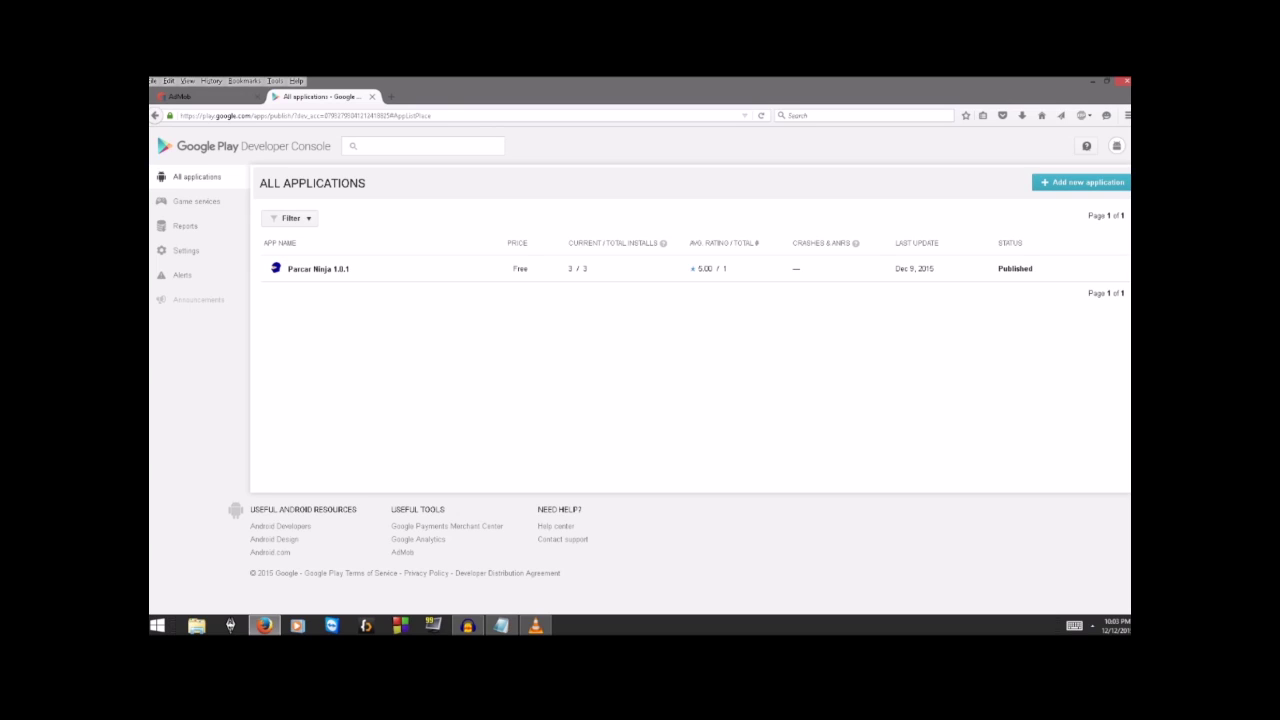
Step: In a new browser tab, run a web search for 'google play'
key(ctrl+t)
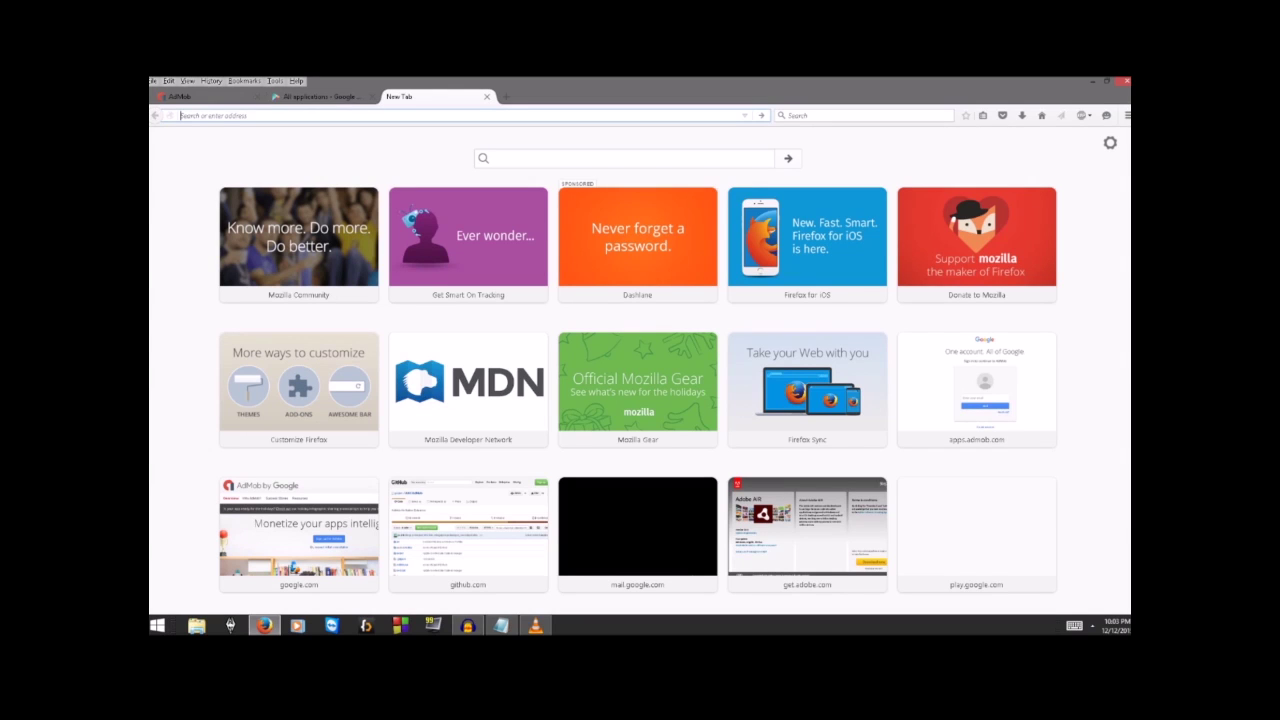
key(ctrl+k)
text(google play)
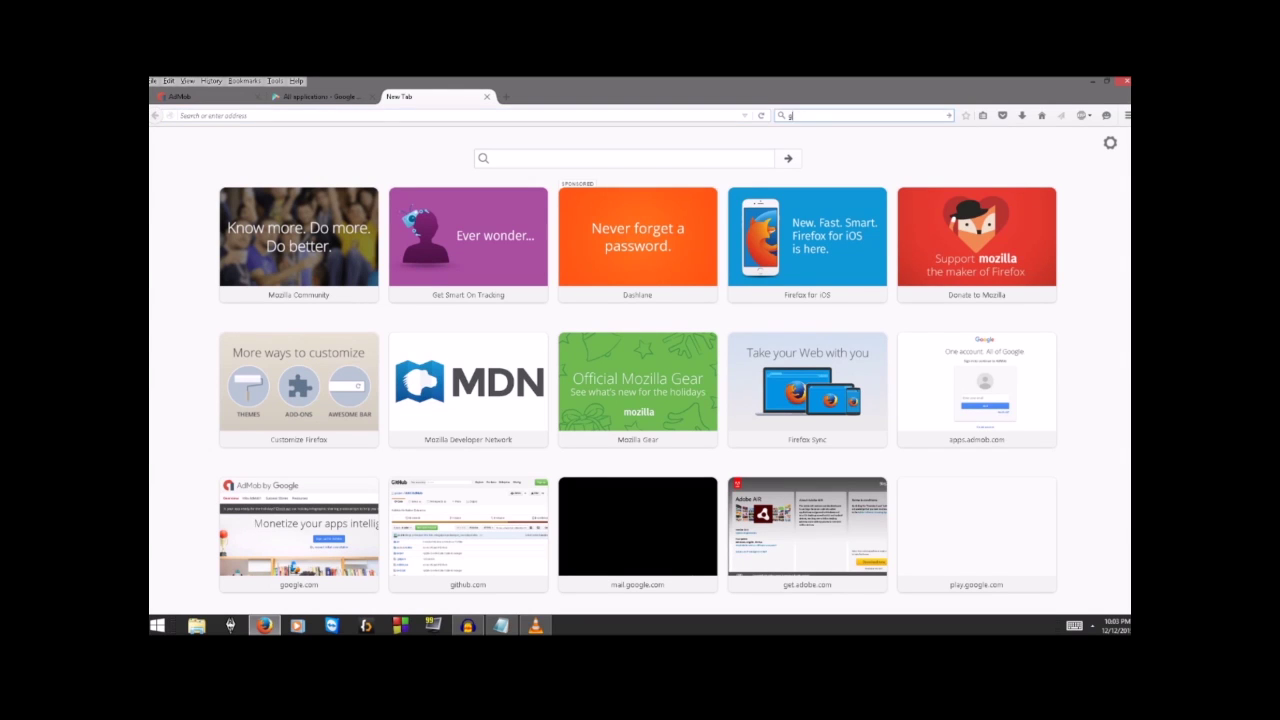
key(Return)
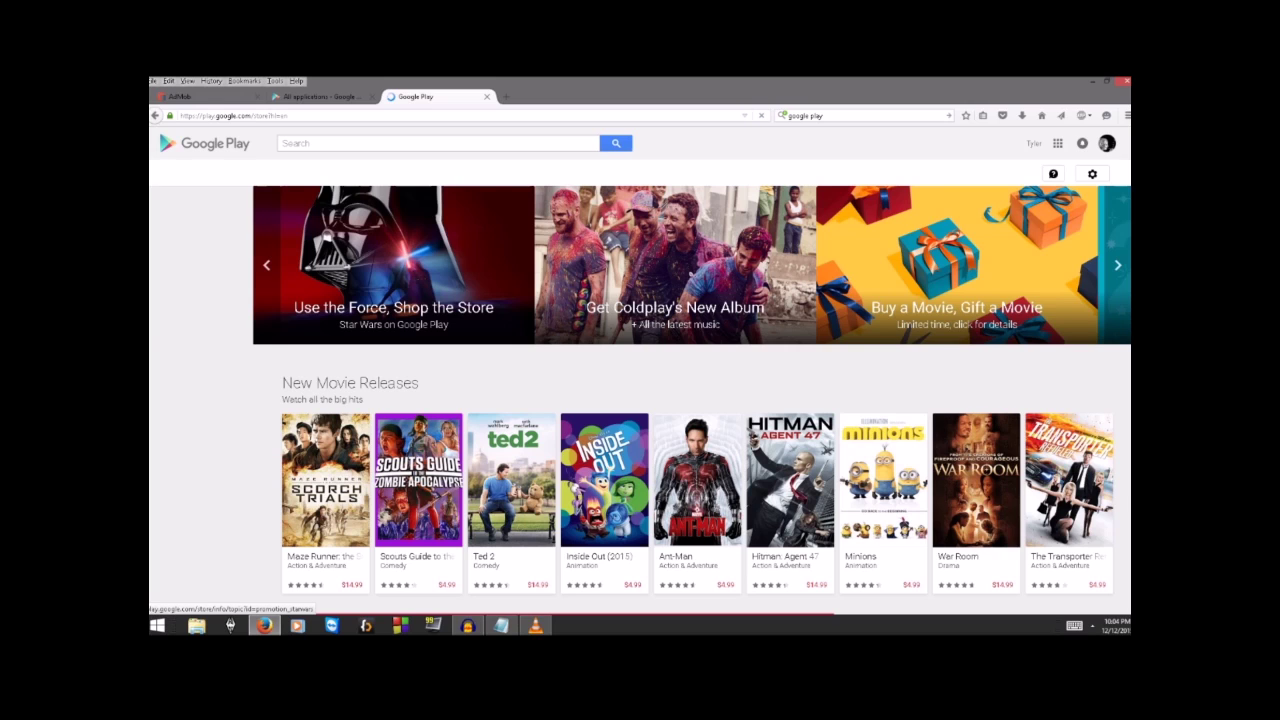
Step: Search the store for 'parcar ninja', scroll its listing, then return to the Developer Console tab
text(pa)
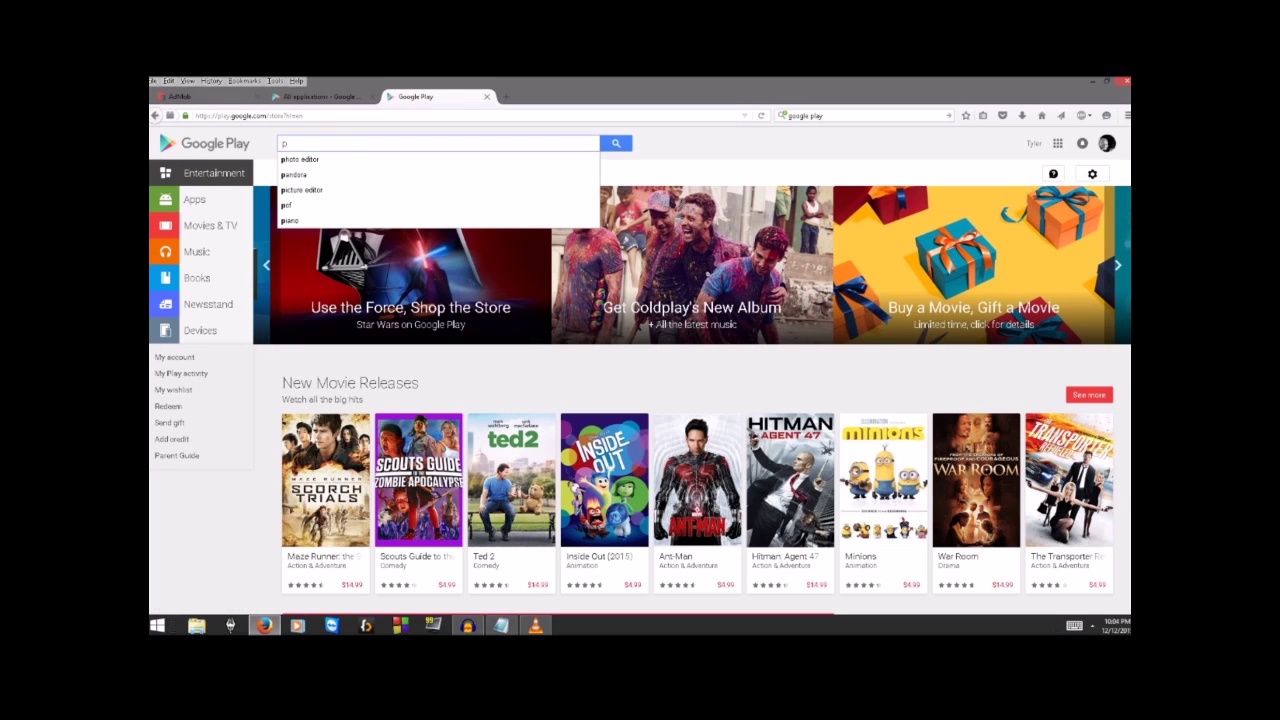
text(rcar ninja)
key(Return)
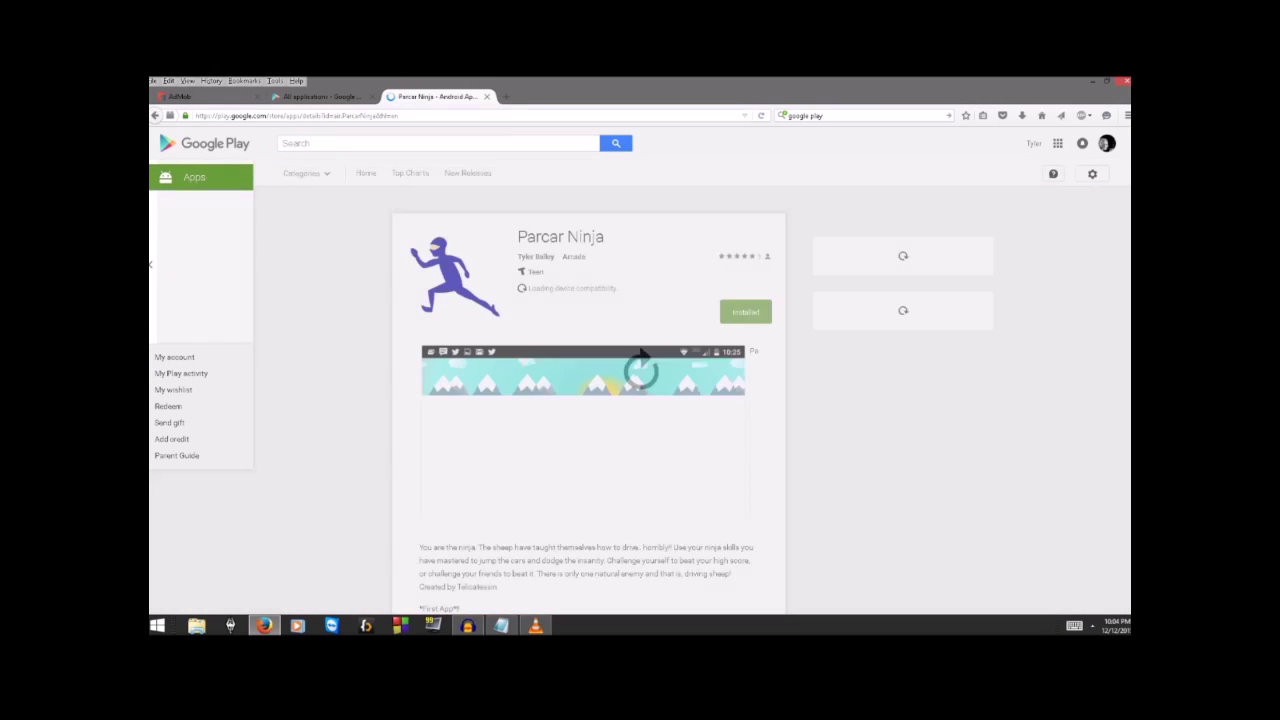
scroll(588, 400, down, 2)
scroll(588, 400, down, 1)
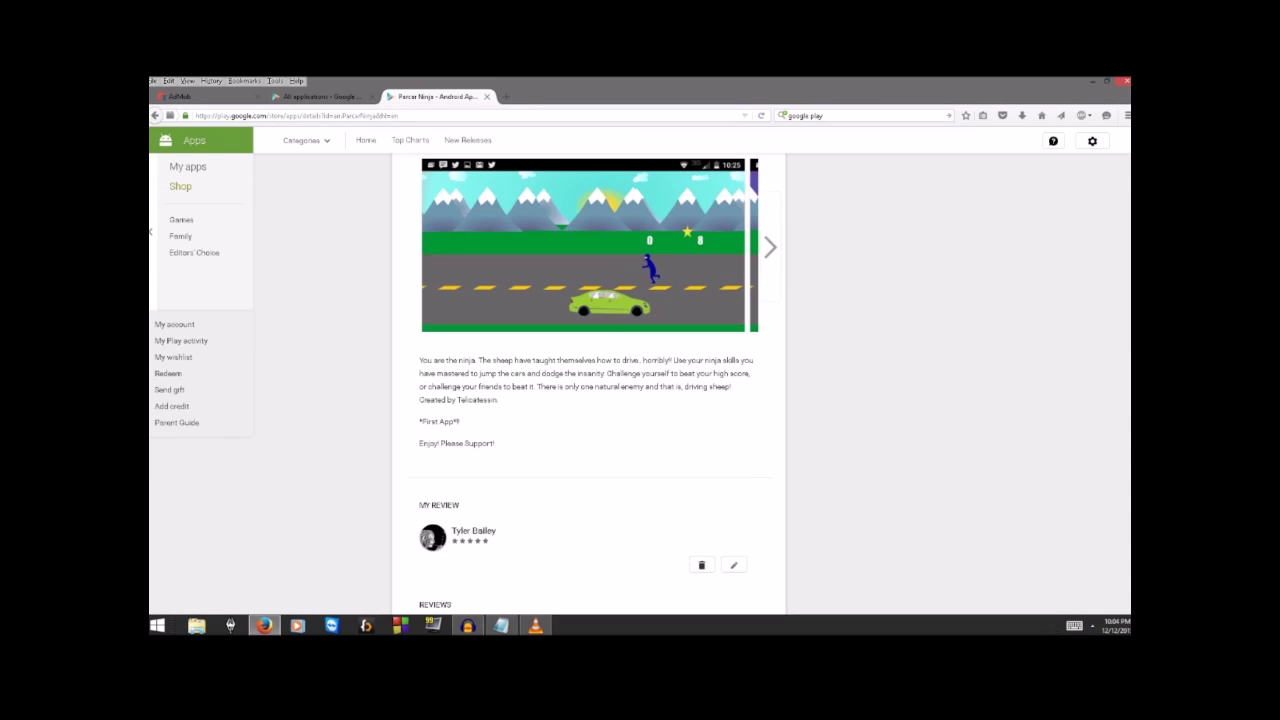
scroll(588, 400, up, 2)
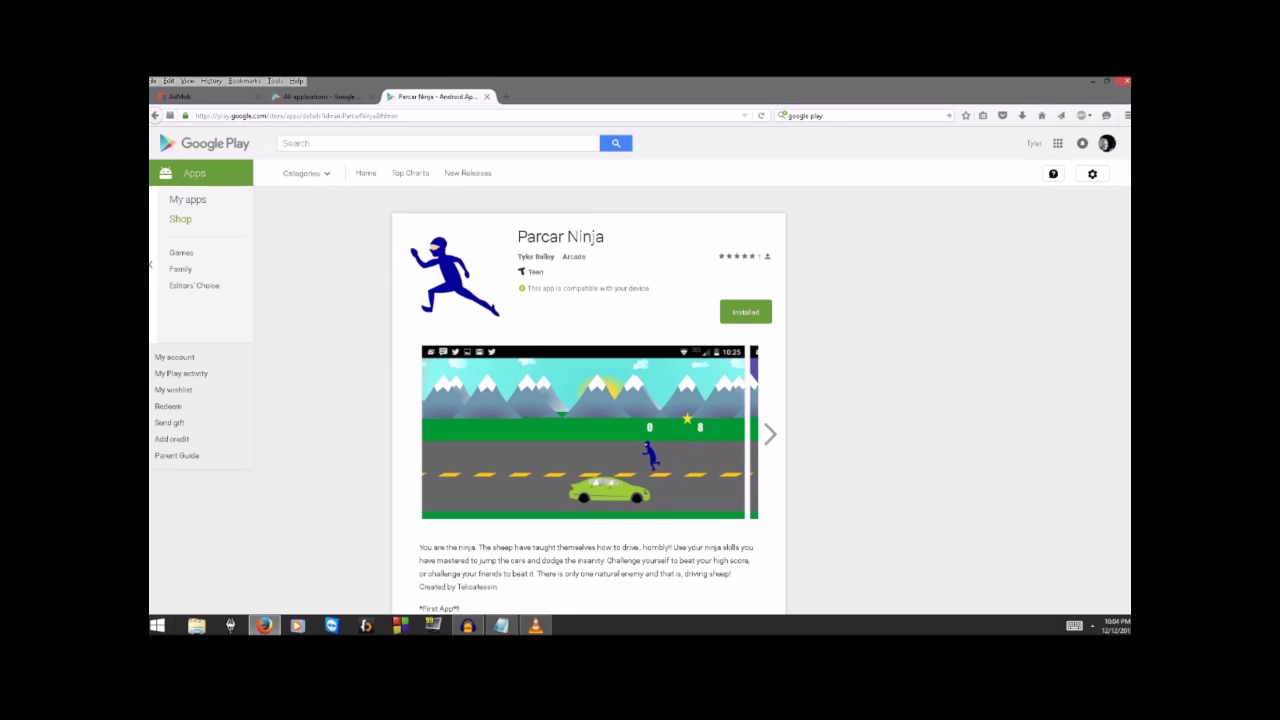
scroll(588, 400, down, 3)
scroll(588, 400, up, 1)
scroll(588, 400, up, 1)
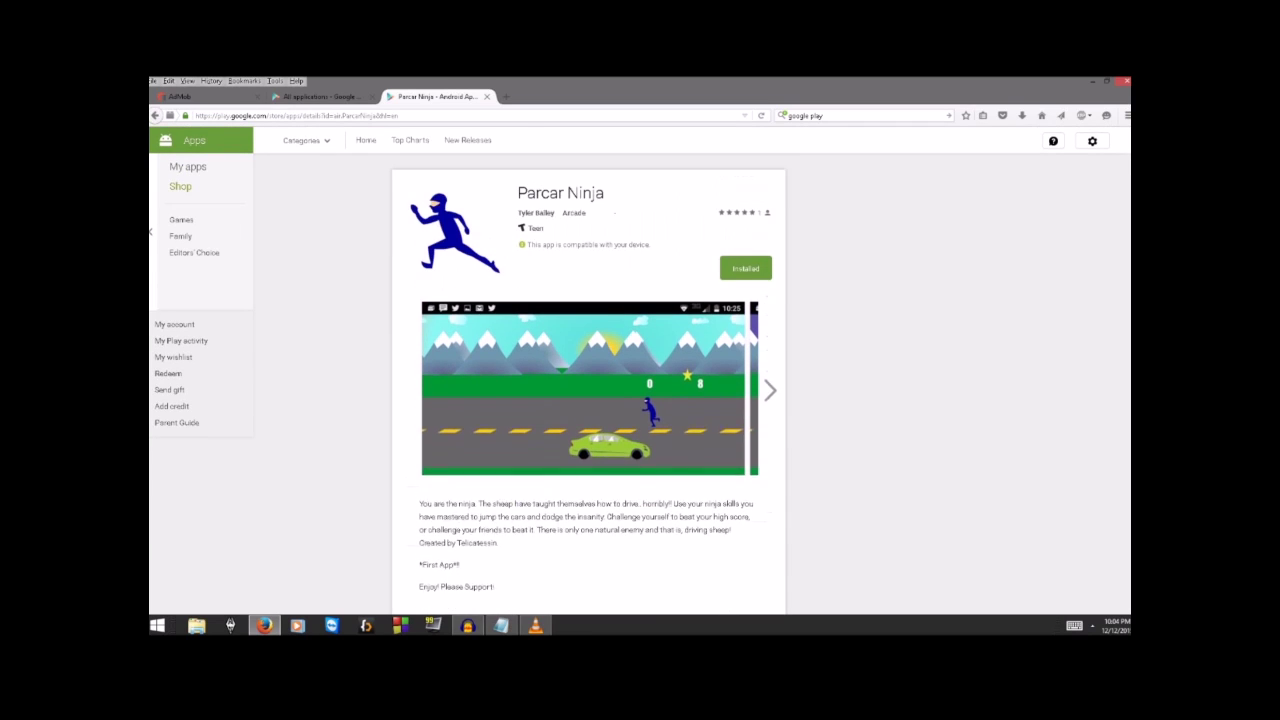
scroll(588, 400, up, 1)
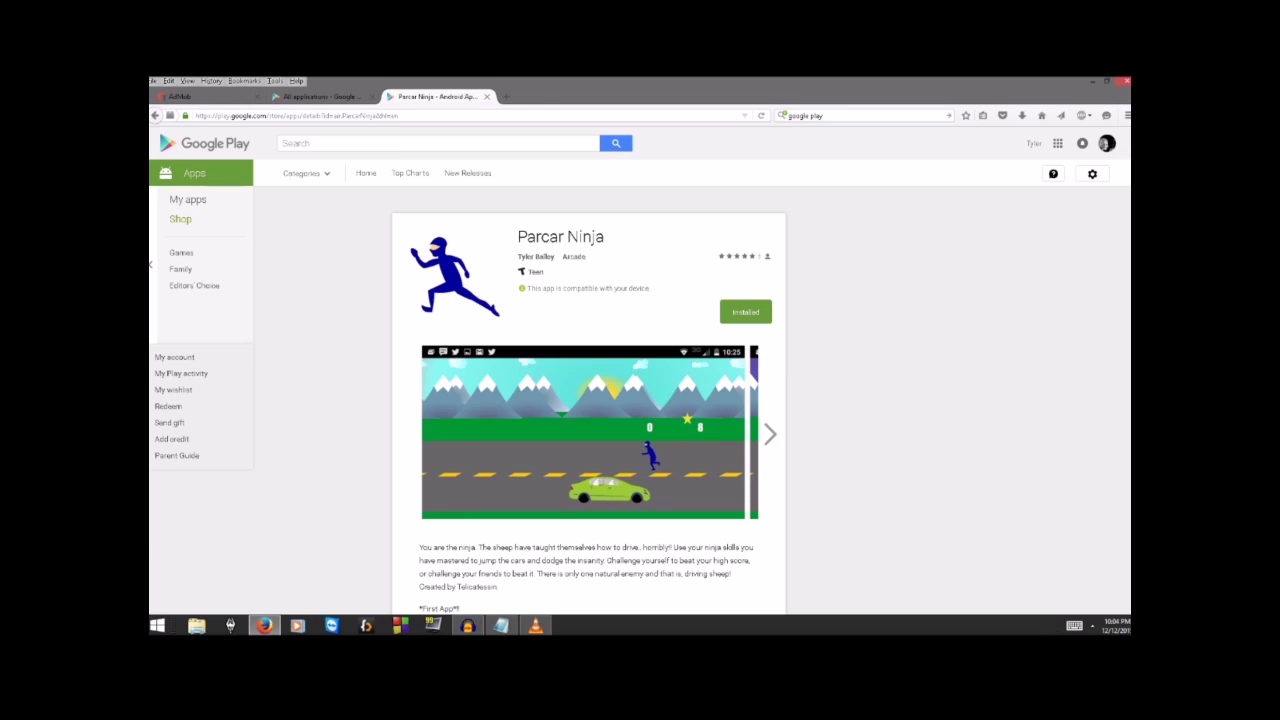
scroll(770, 433, down, 2)
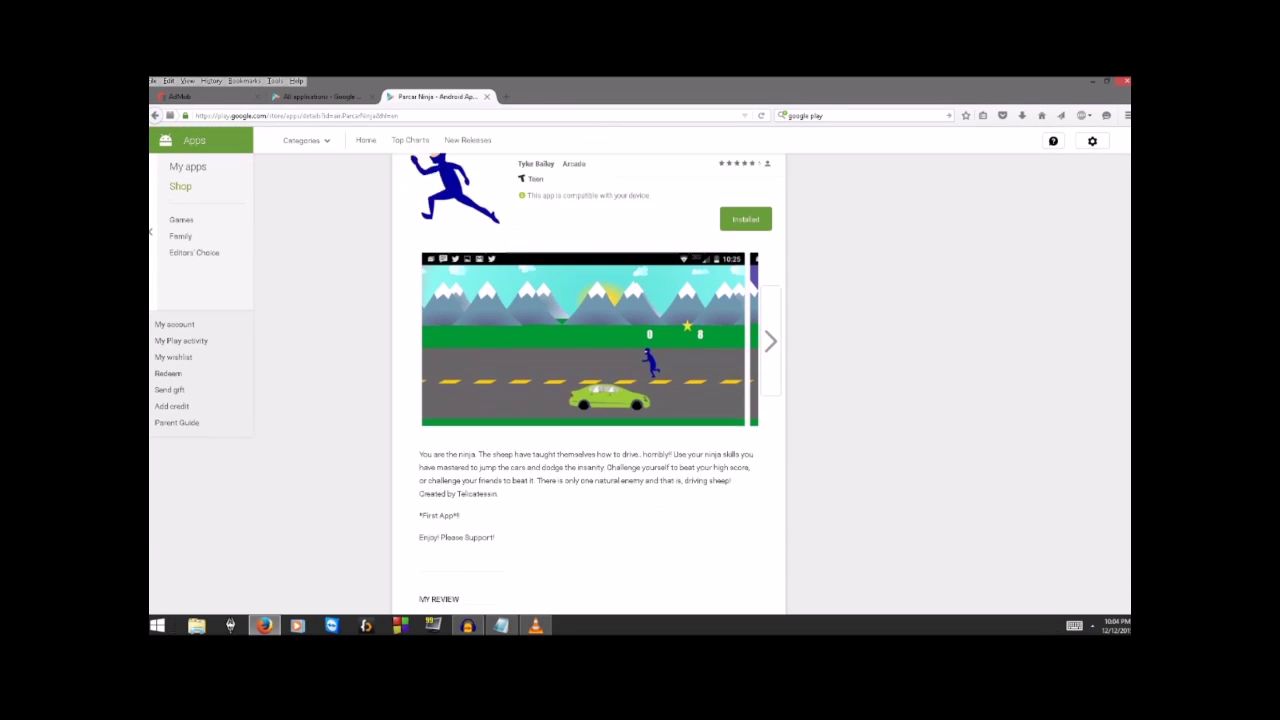
scroll(770, 433, down, 2)
scroll(770, 433, up, 4)
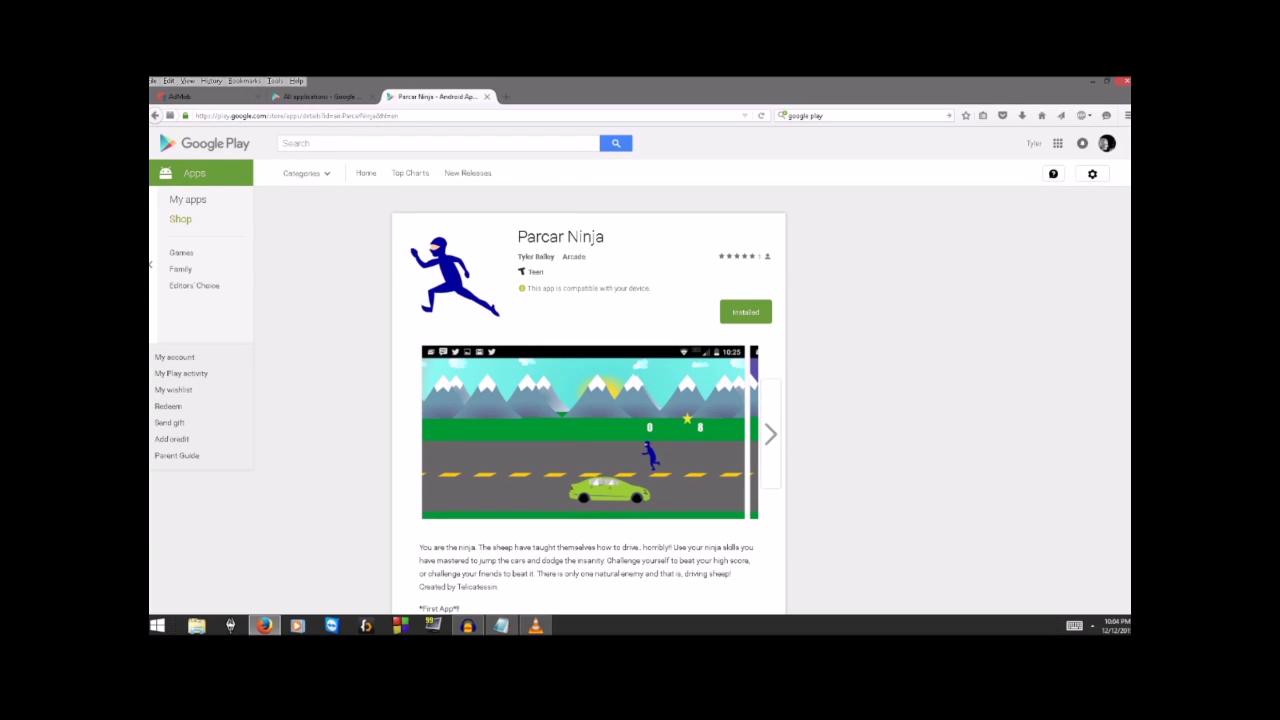
scroll(770, 433, down, 15)
scroll(770, 433, up, 9)
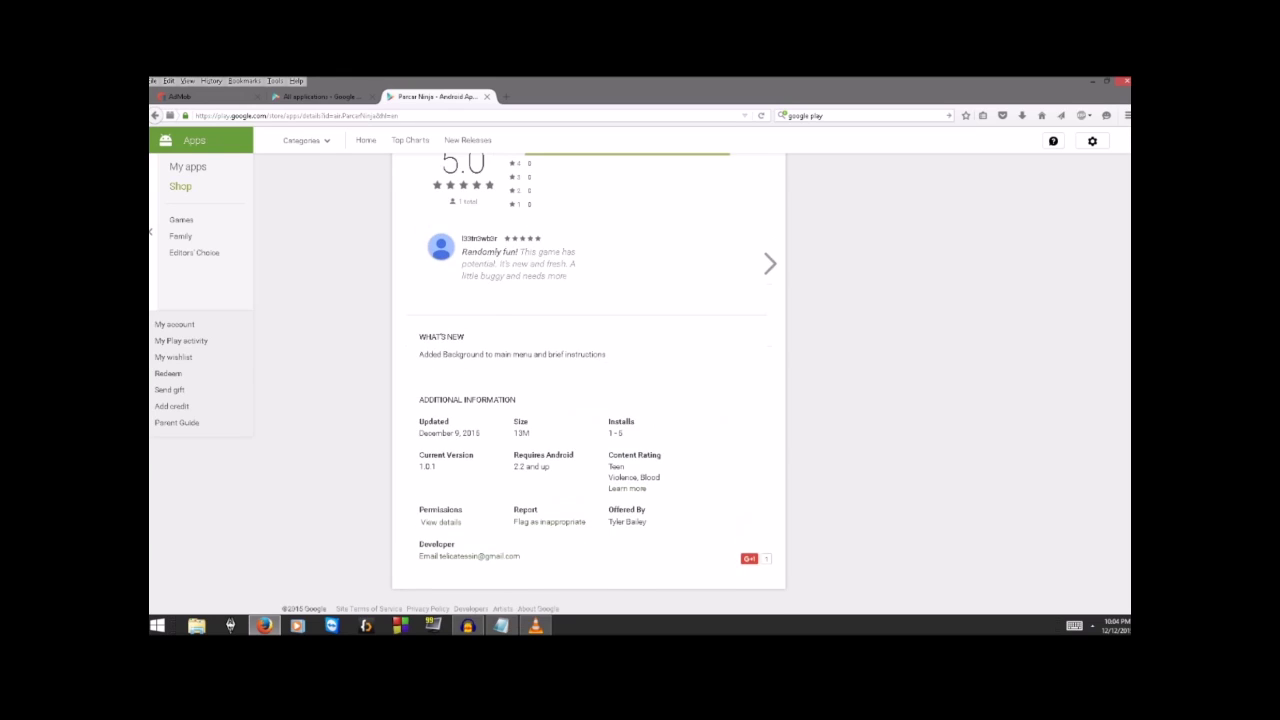
scroll(770, 433, up, 5)
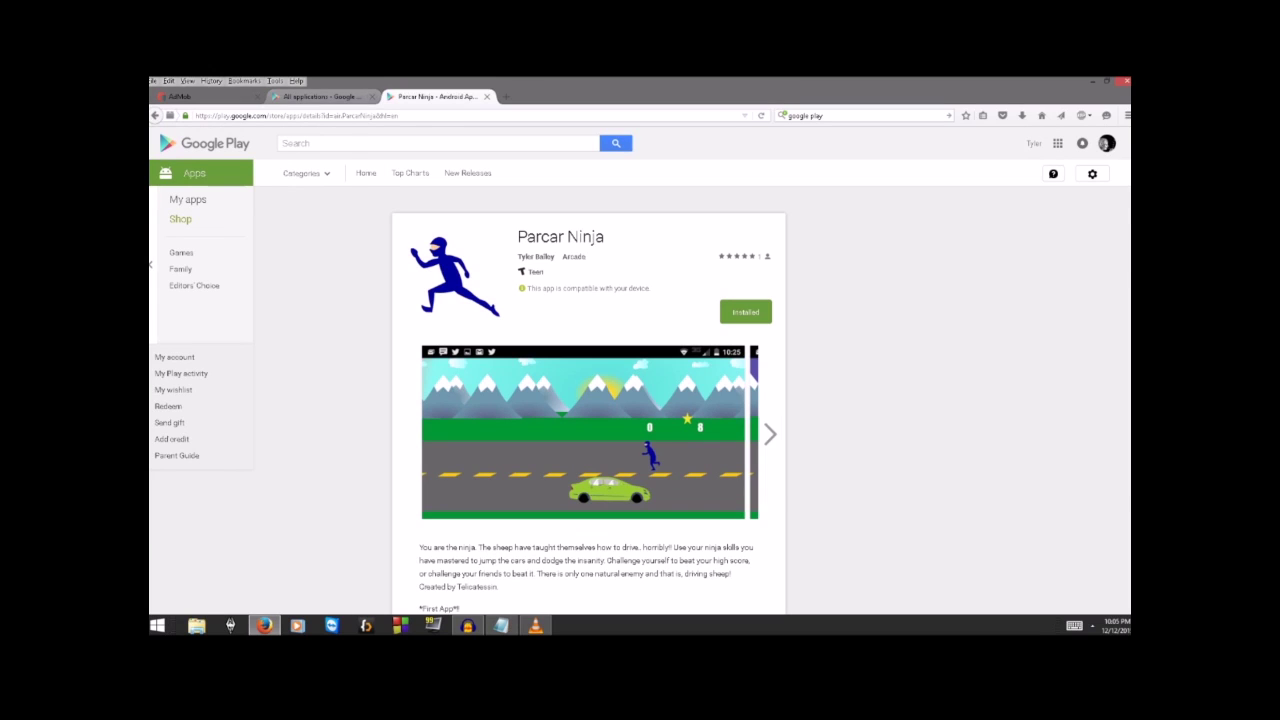
click(318, 96)
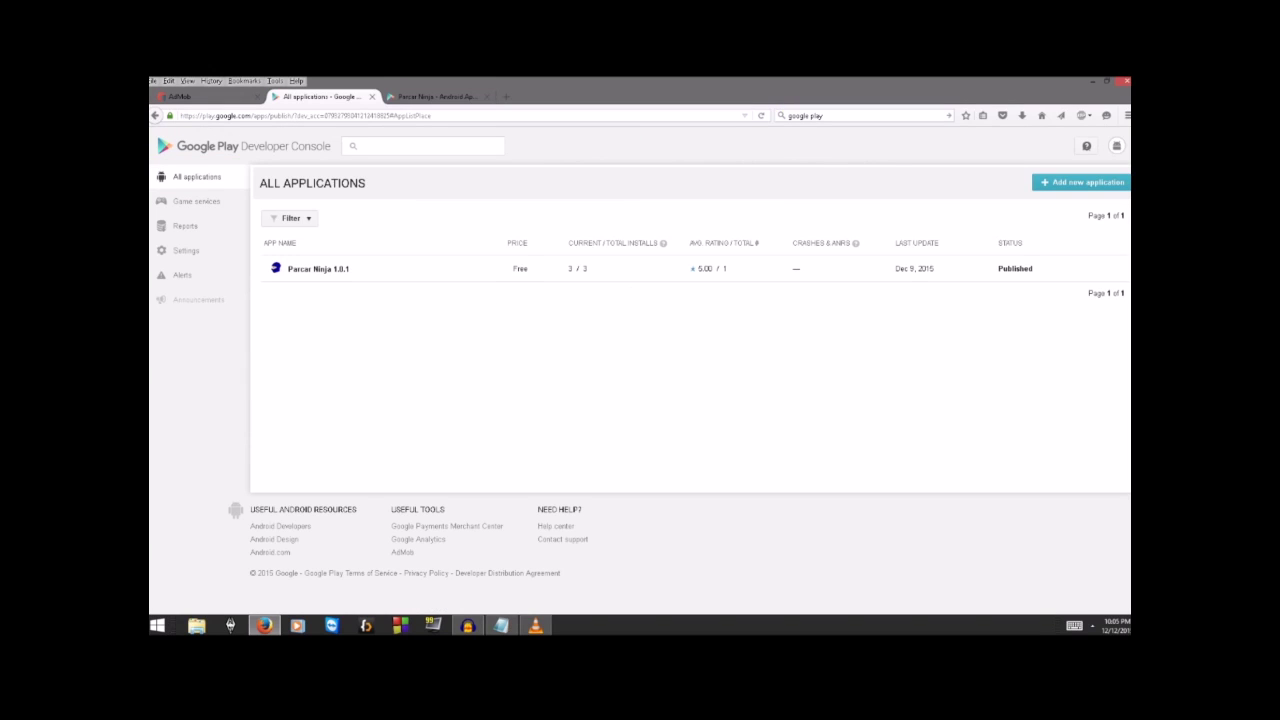